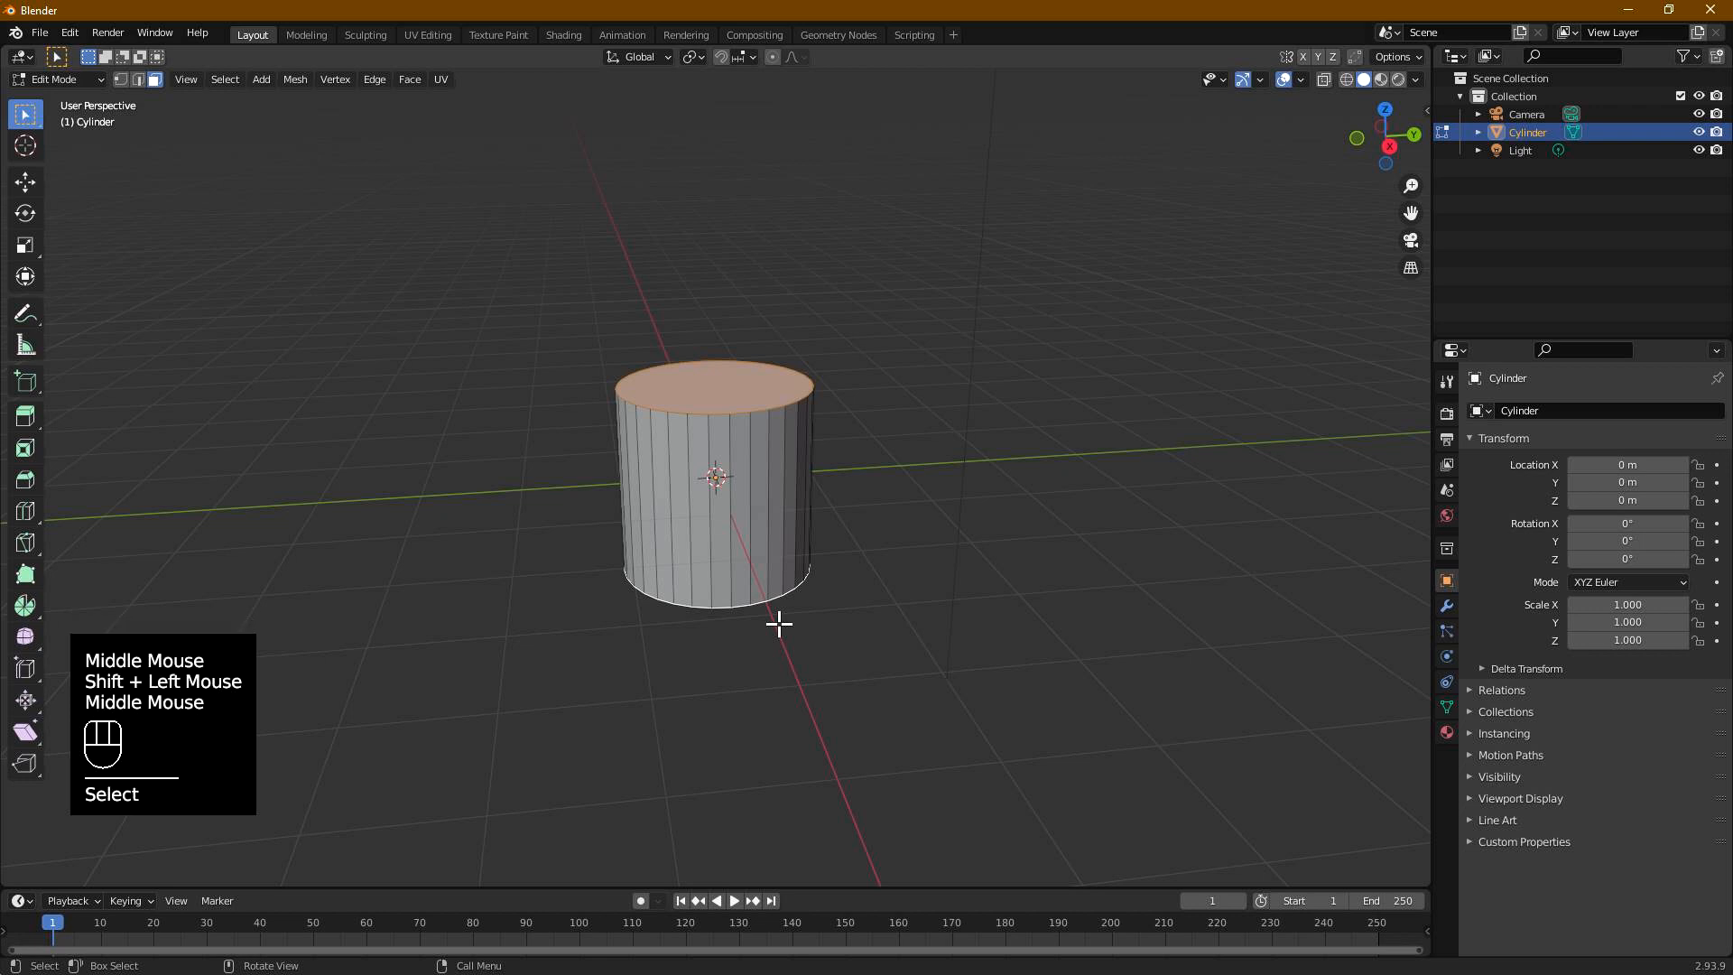
Step: Flatten the cylinder into a thin disc by scaling its top and bottom faces along the Z axis
key(z)
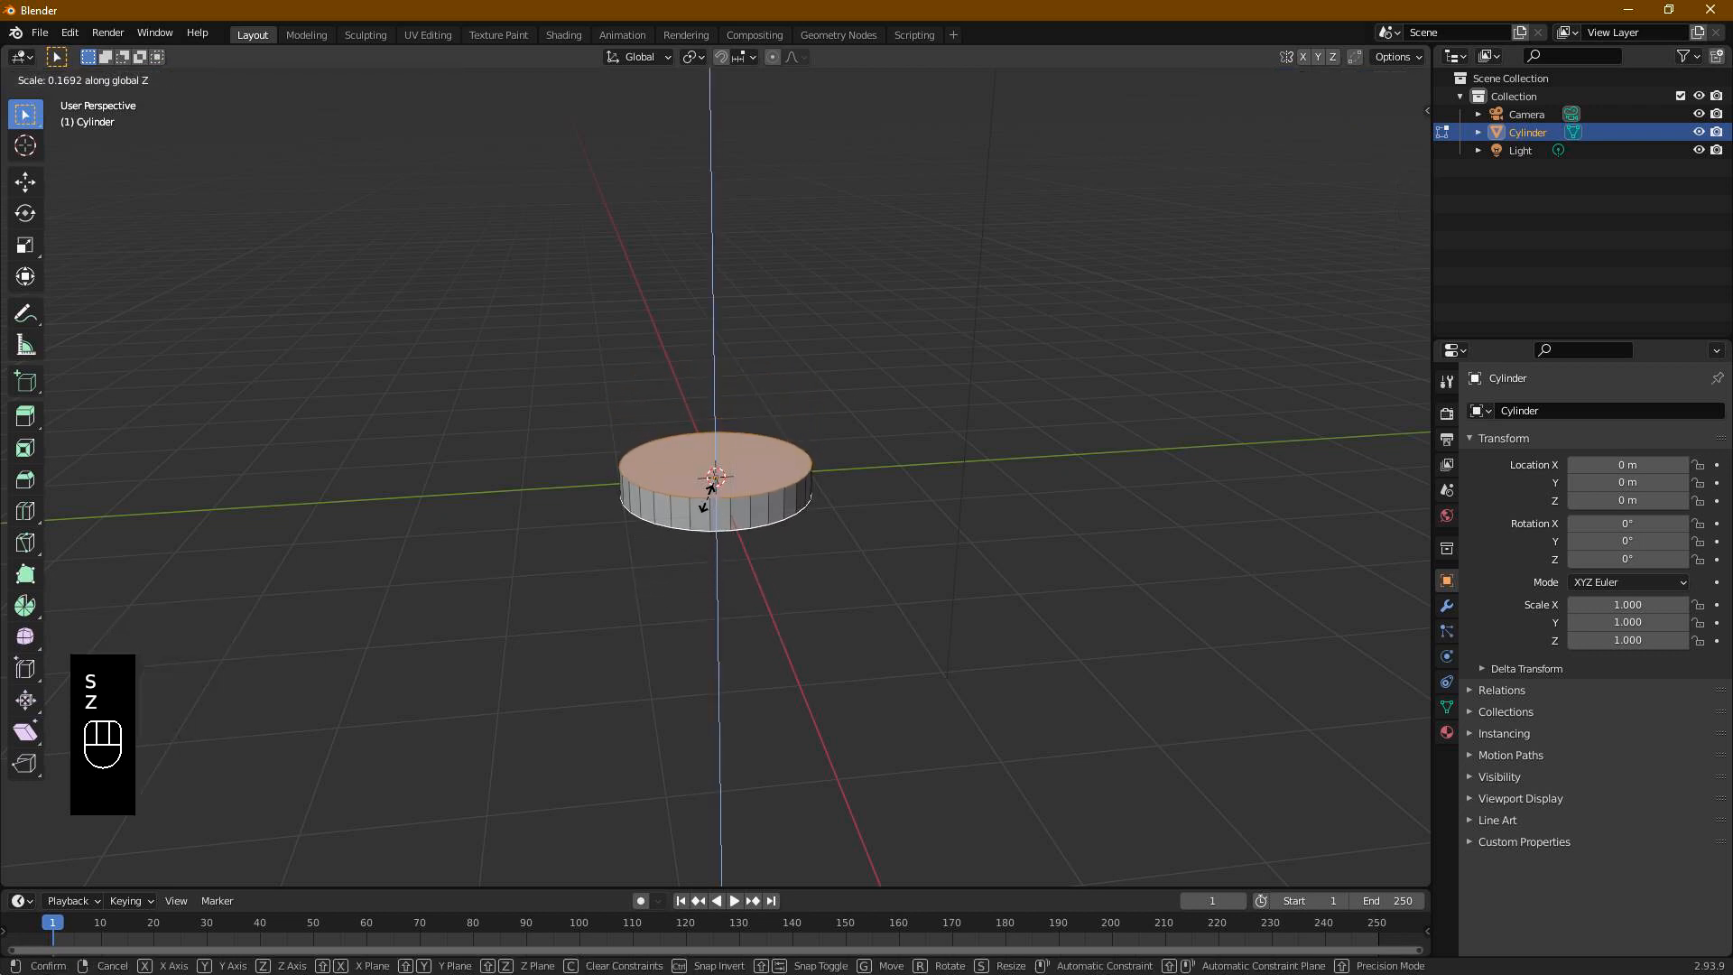
click(713, 483)
middle_drag(719, 587, 751, 598)
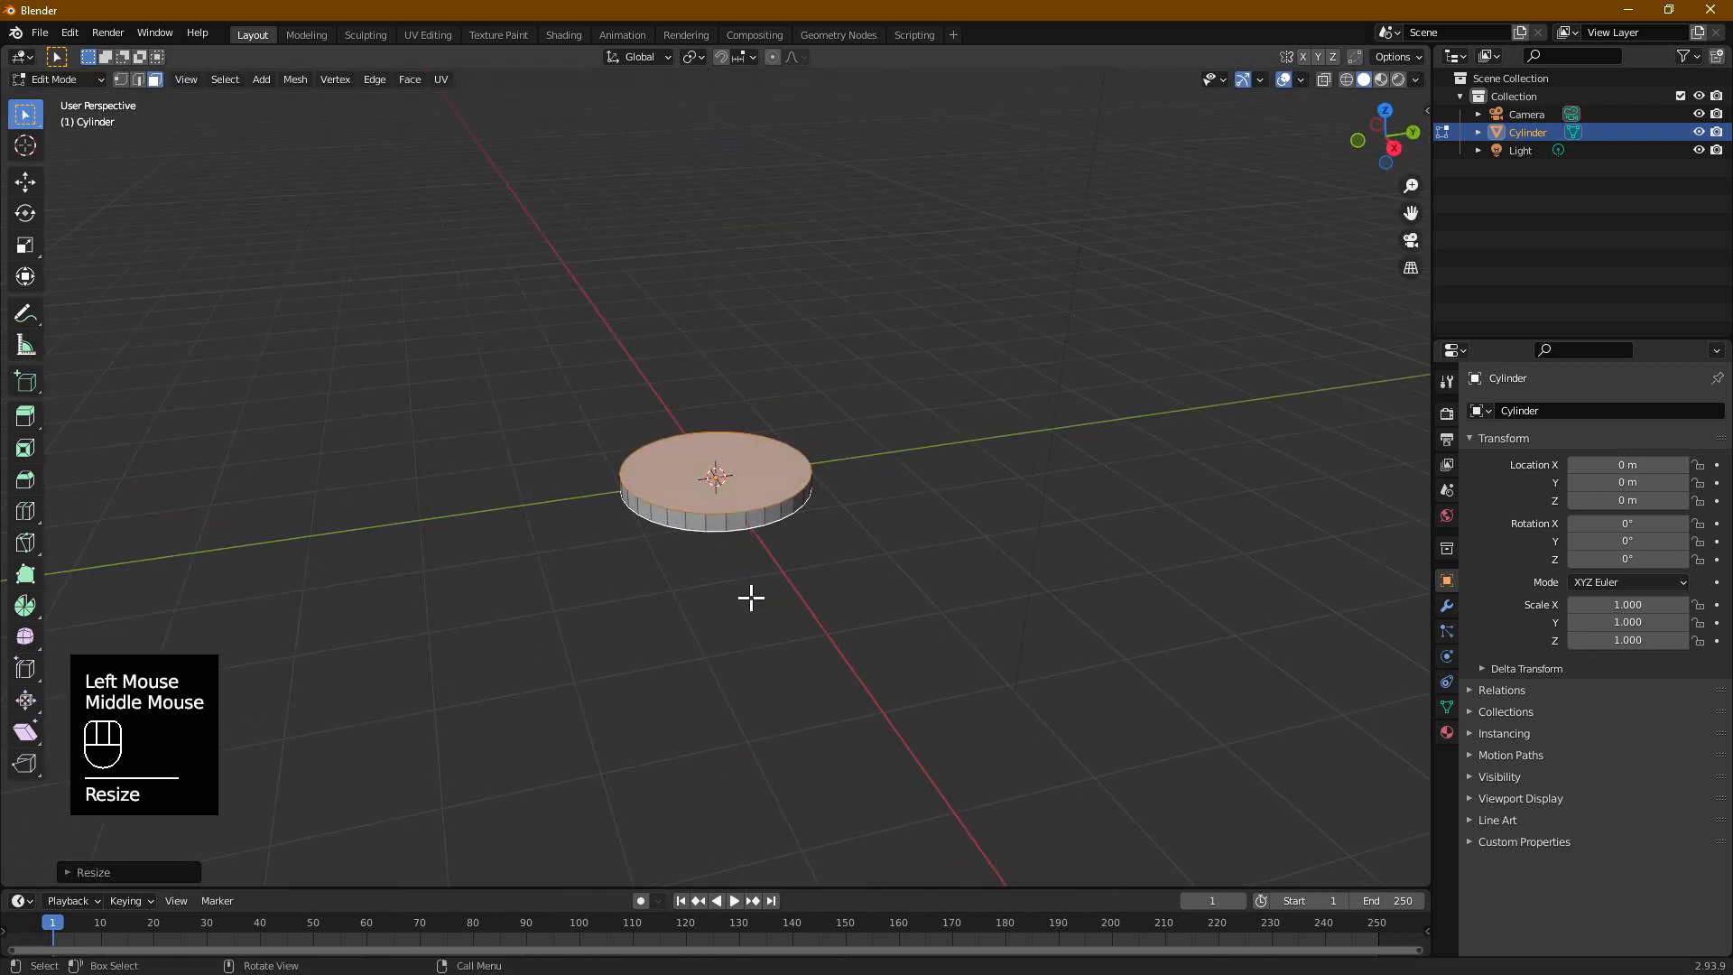
Step: Select the disc's side face loop and apply Checker Deselect with Deselected 1 and Selected 3
click(835, 548)
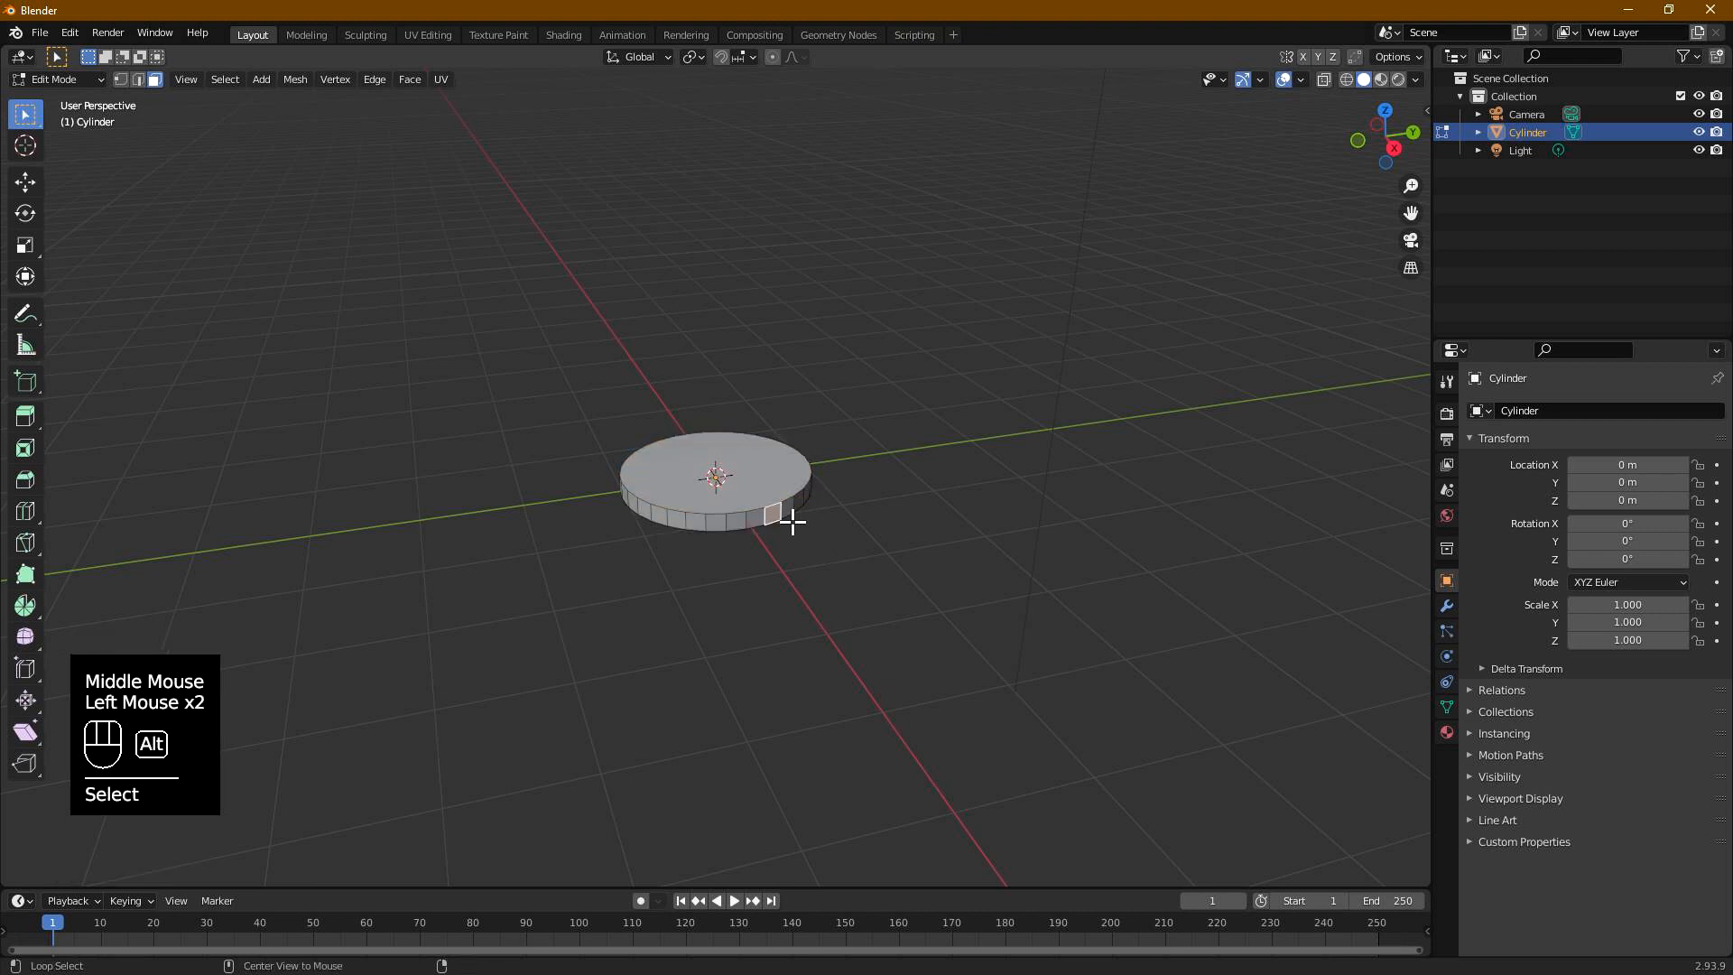
alt+click(791, 521)
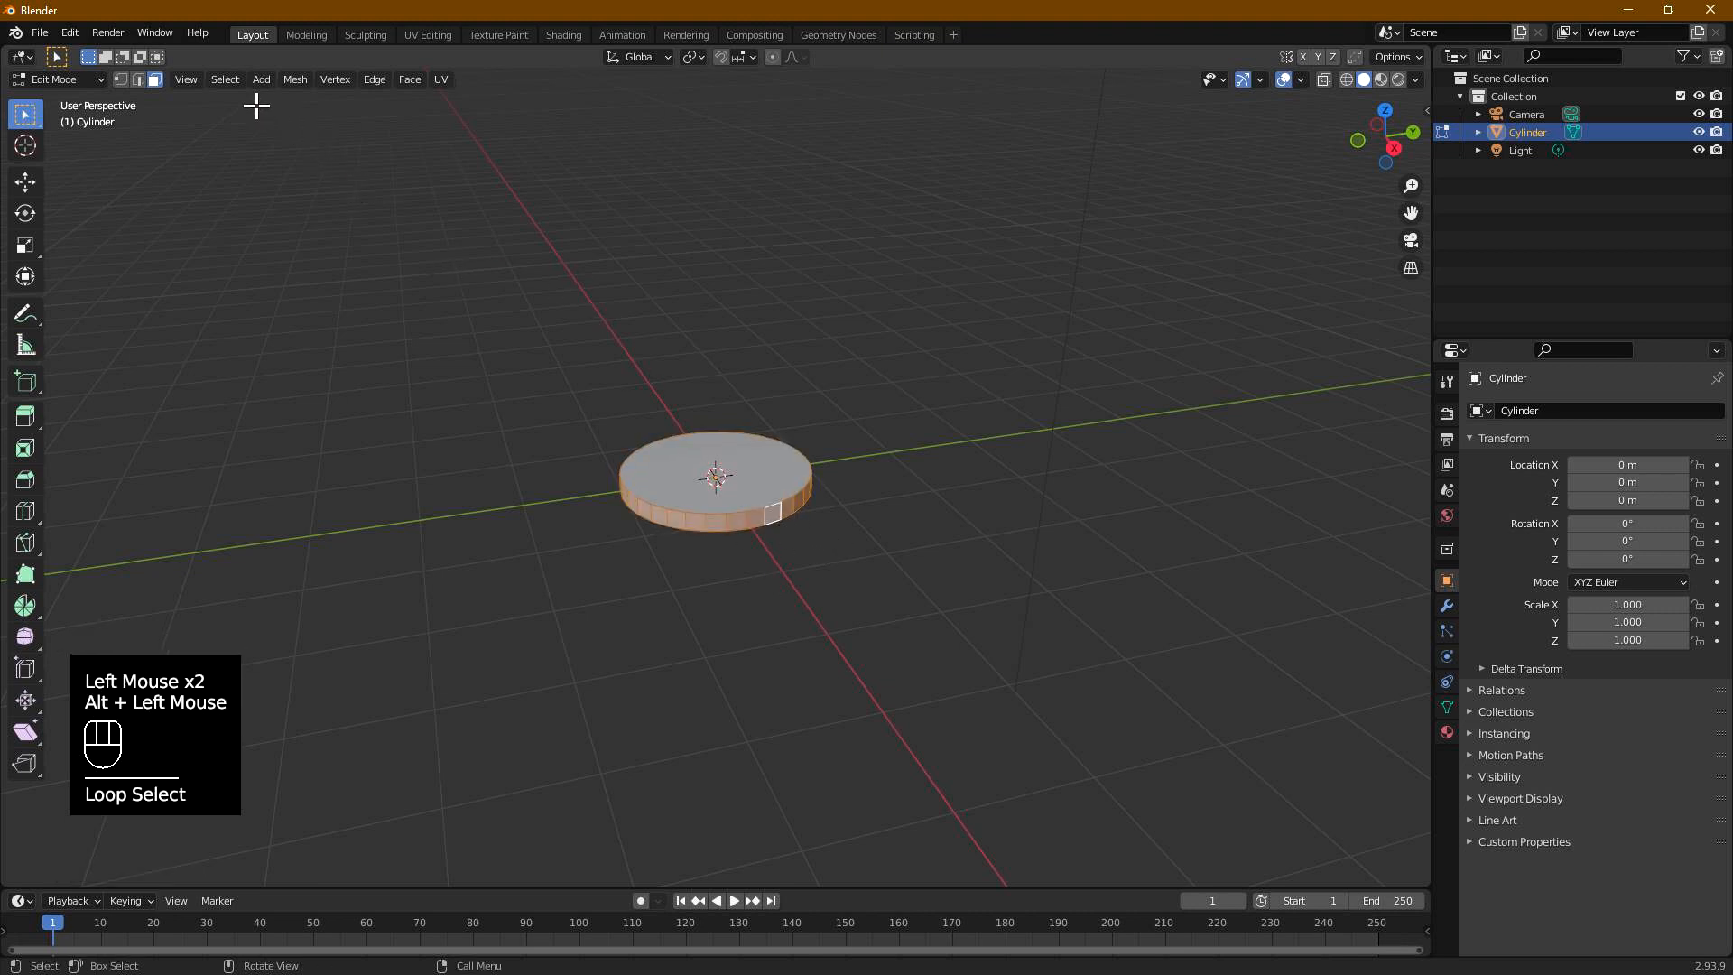
click(225, 80)
click(289, 226)
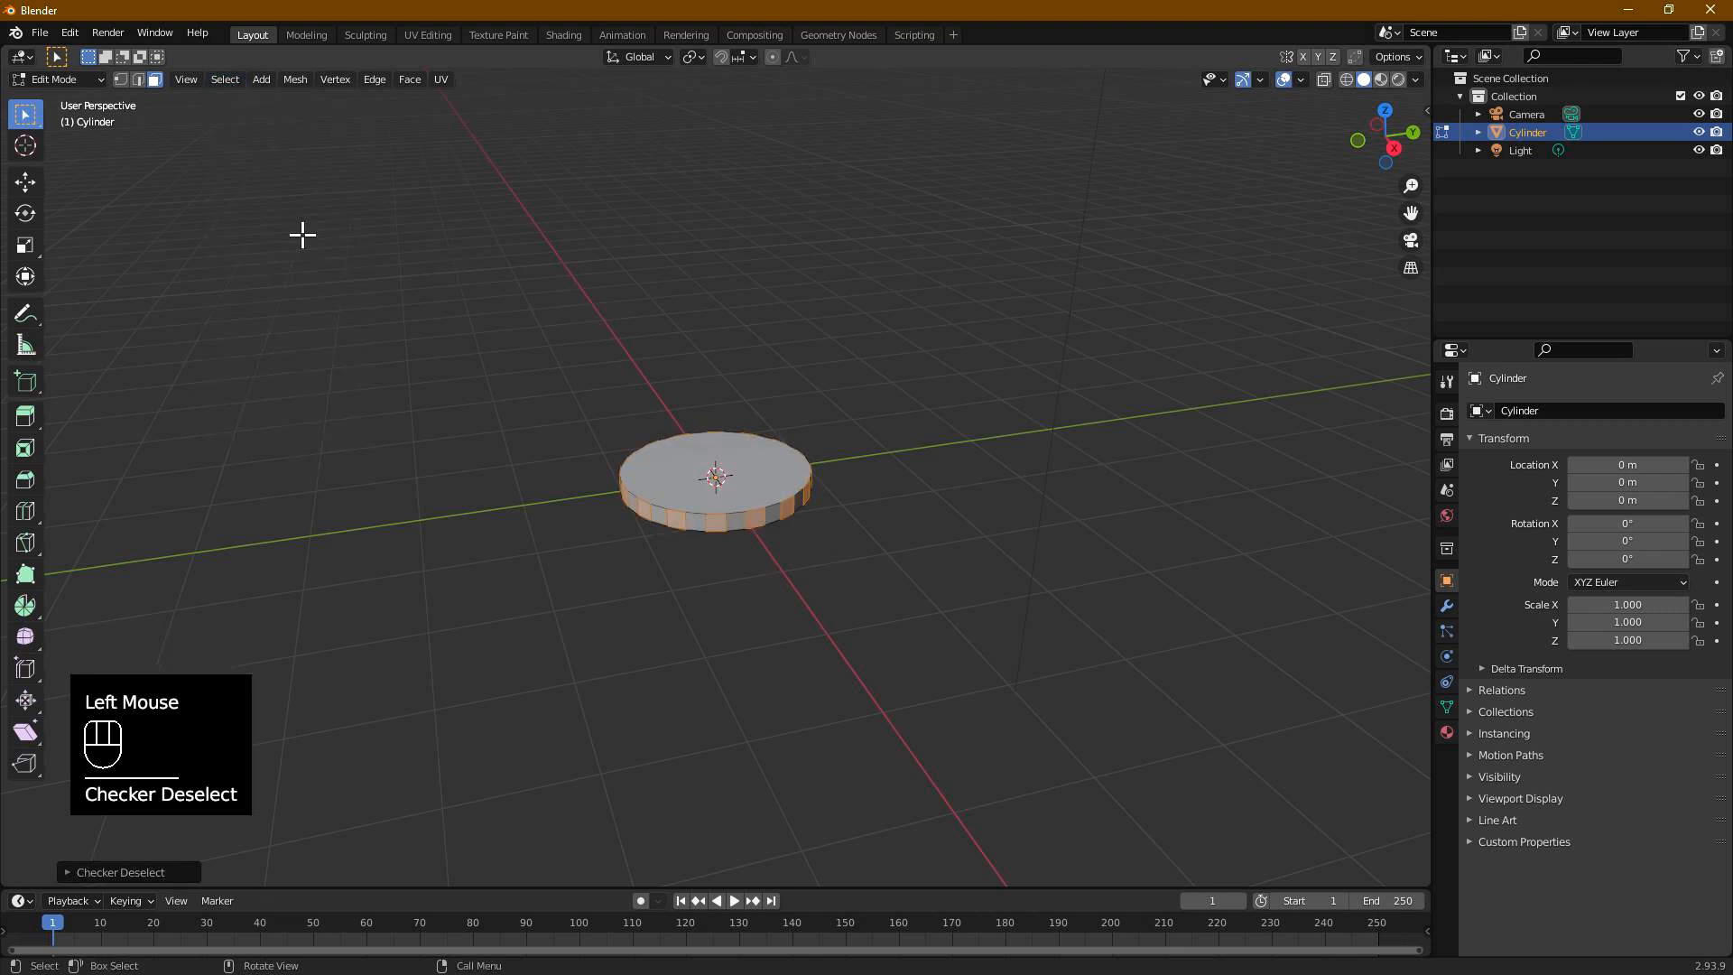
click(145, 871)
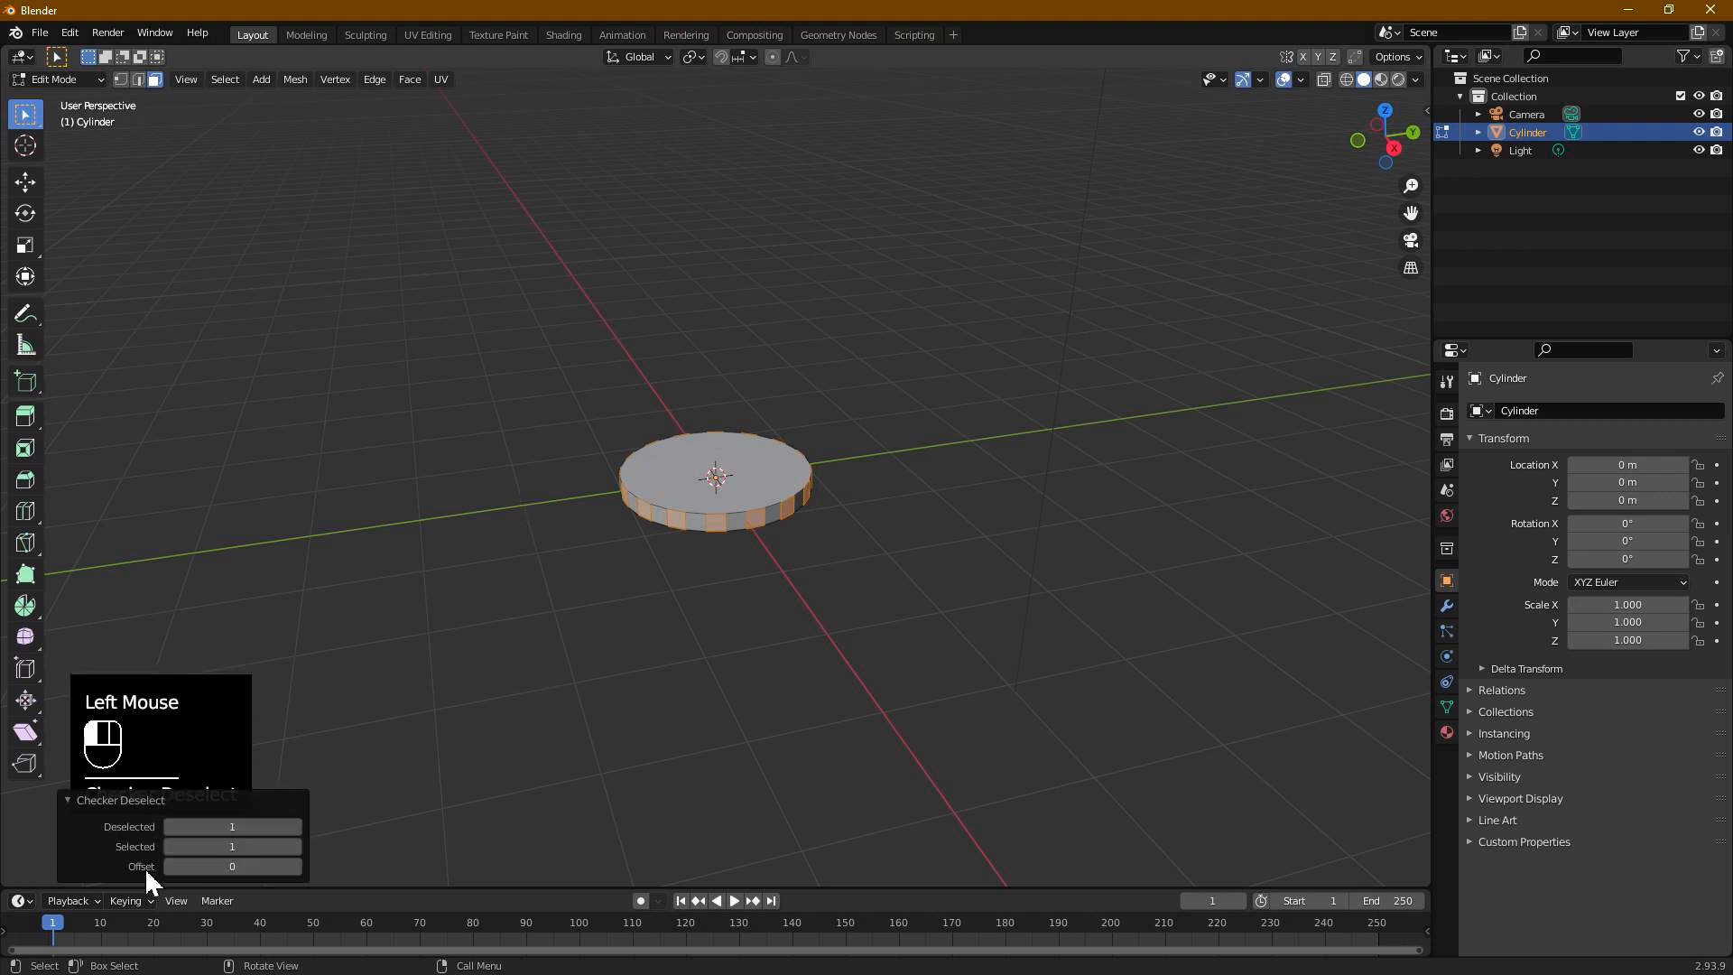
click(295, 846)
click(295, 846)
Step: Extrude the selected side faces along their normals by about 3.04 m to form the fan blades
middle_drag(545, 685, 574, 660)
scroll(754, 619, up, 3)
middle_drag(772, 636, 843, 650)
scroll(842, 656, down, 2)
key(alt+e)
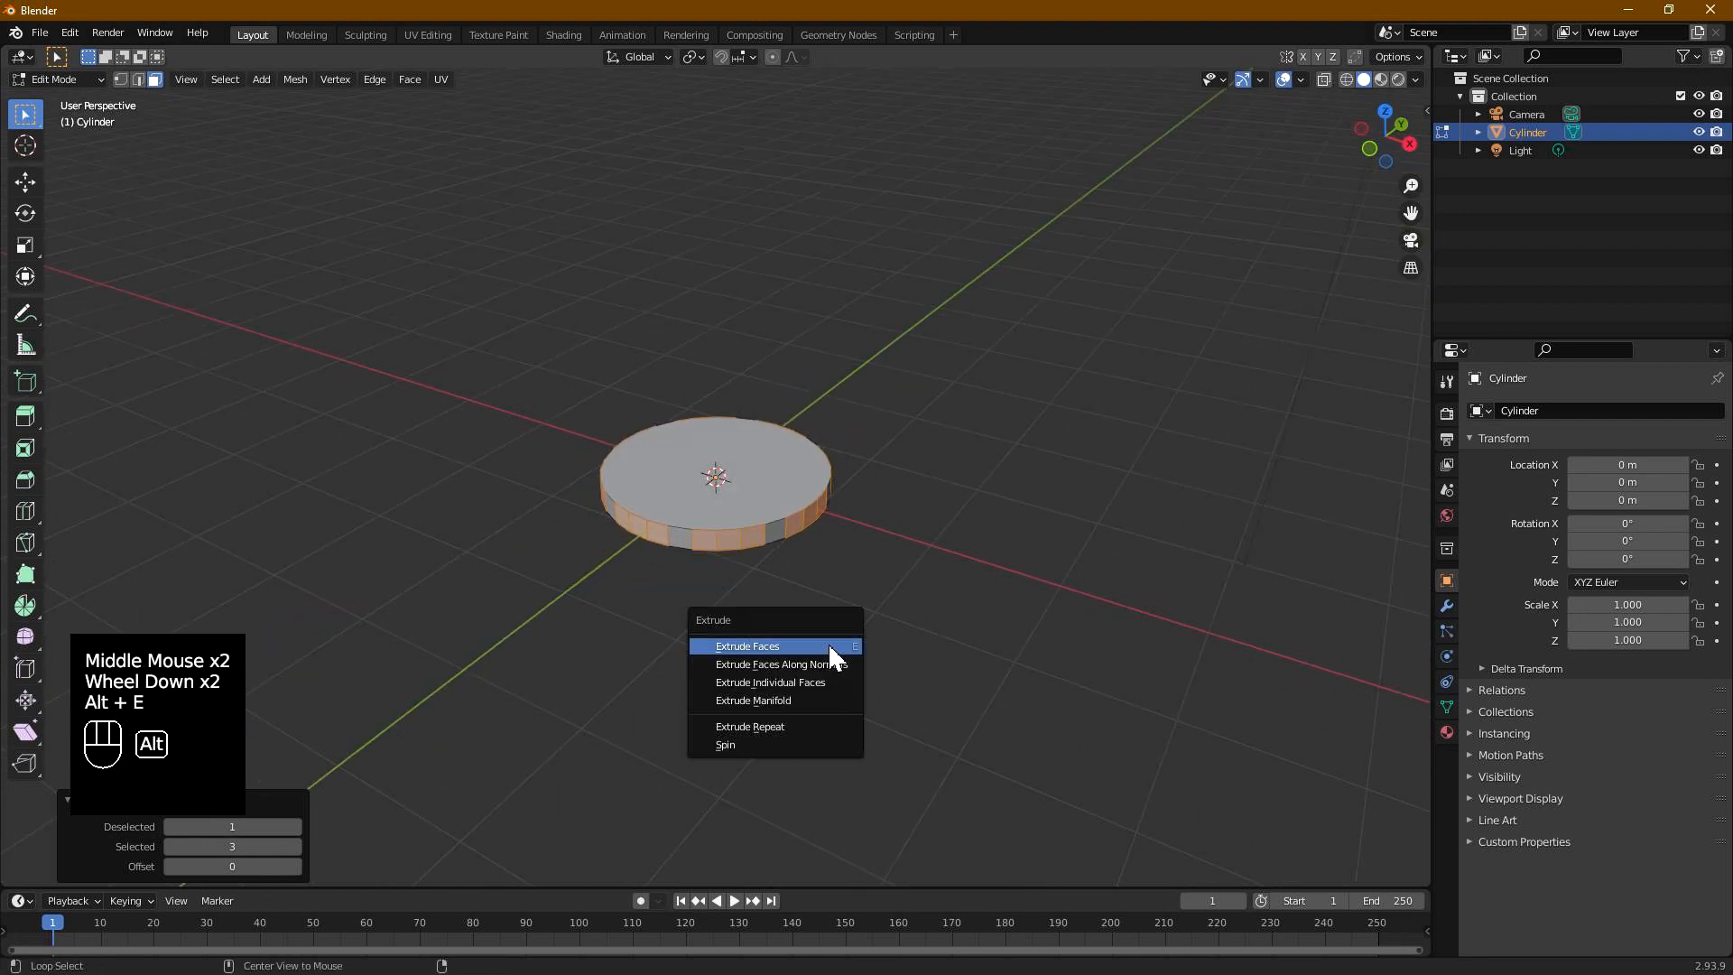
click(811, 663)
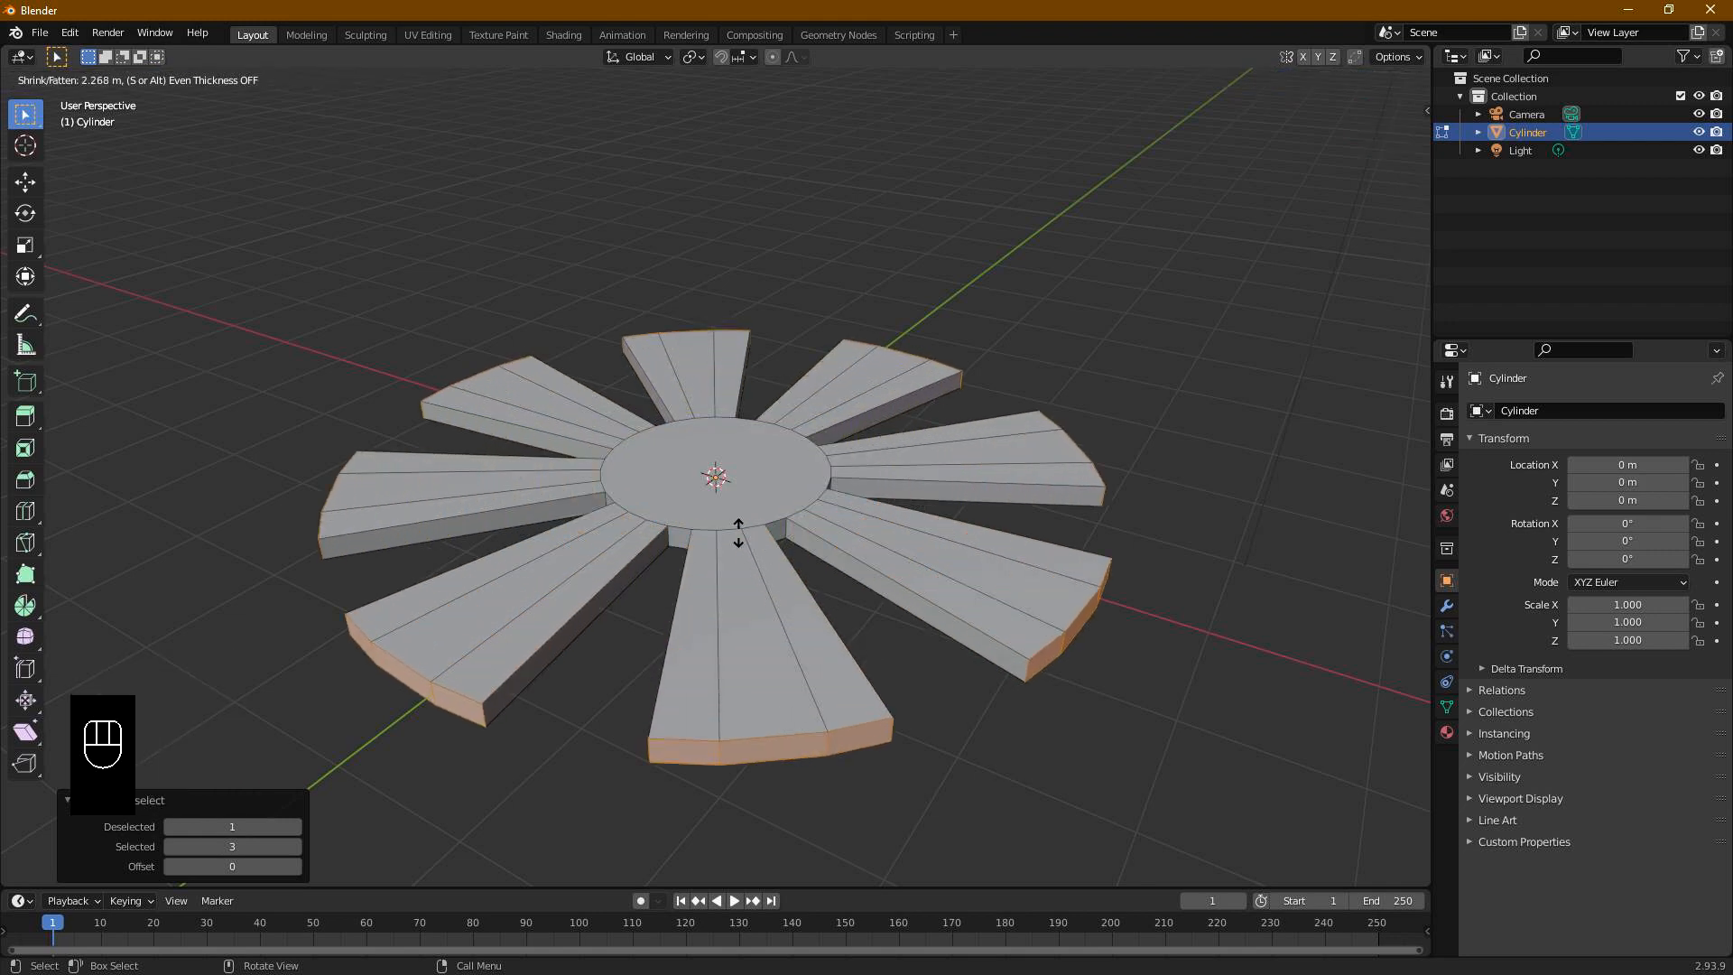
click(709, 489)
scroll(853, 625, down, 3)
Step: Set the pivot point to Individual Origins and scale the blade tip faces along Z to about 0.284
middle_drag(853, 625, 846, 625)
click(701, 56)
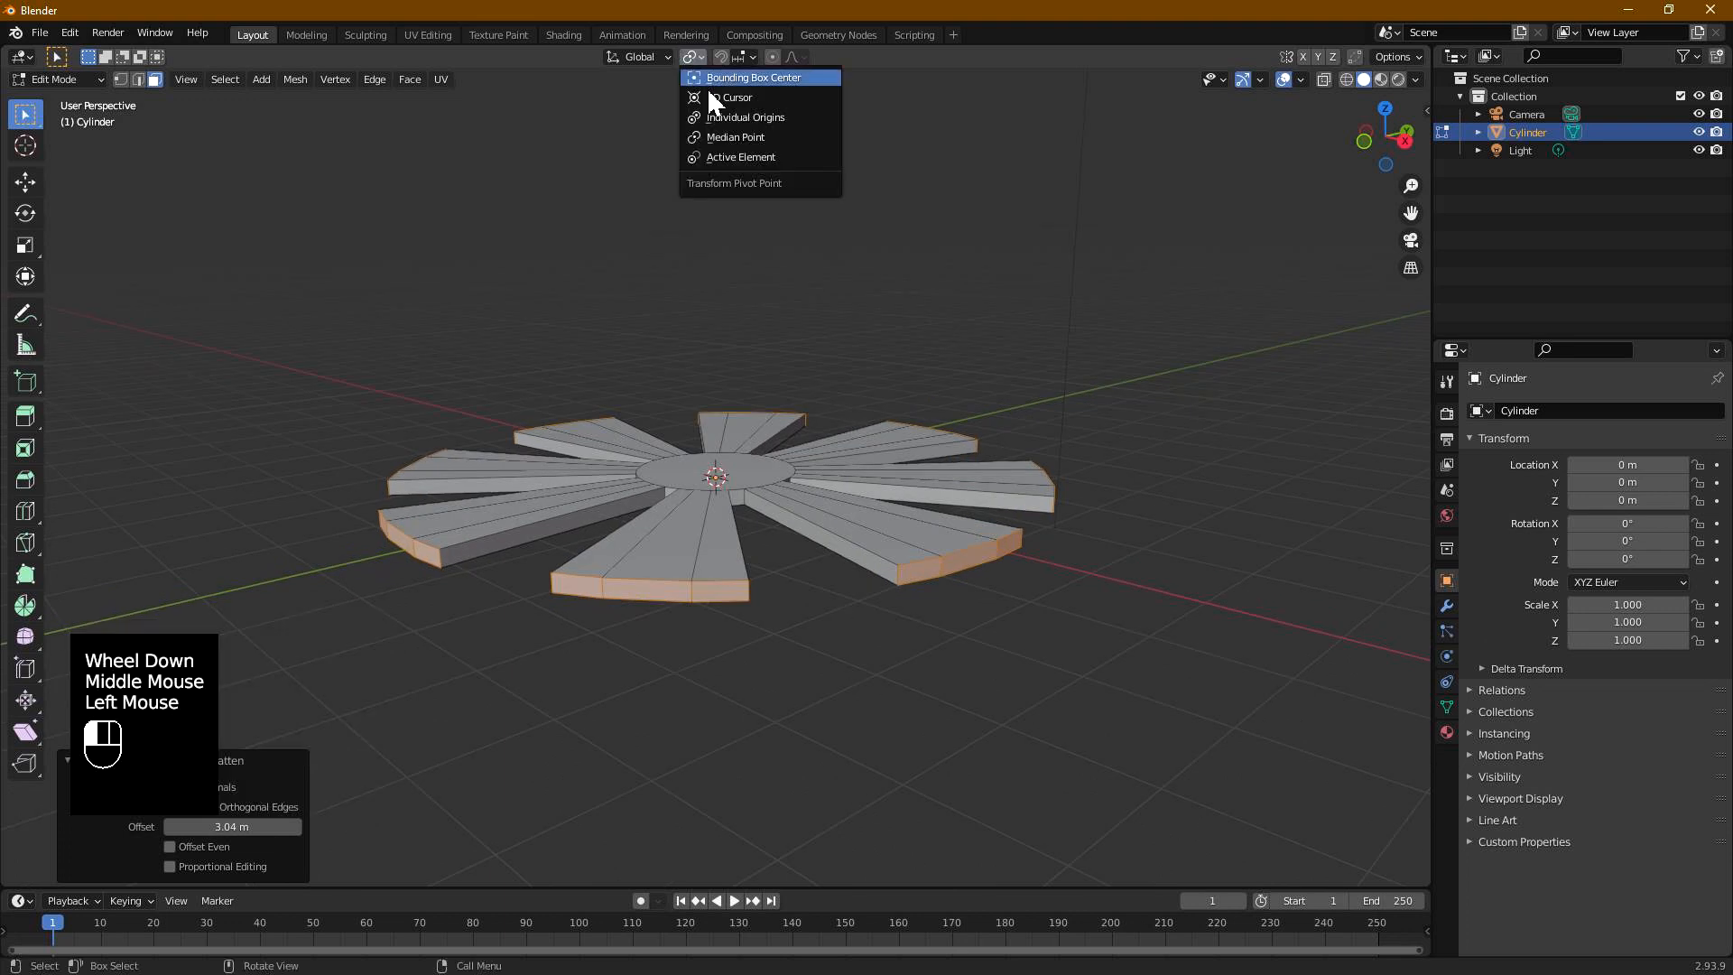
click(788, 119)
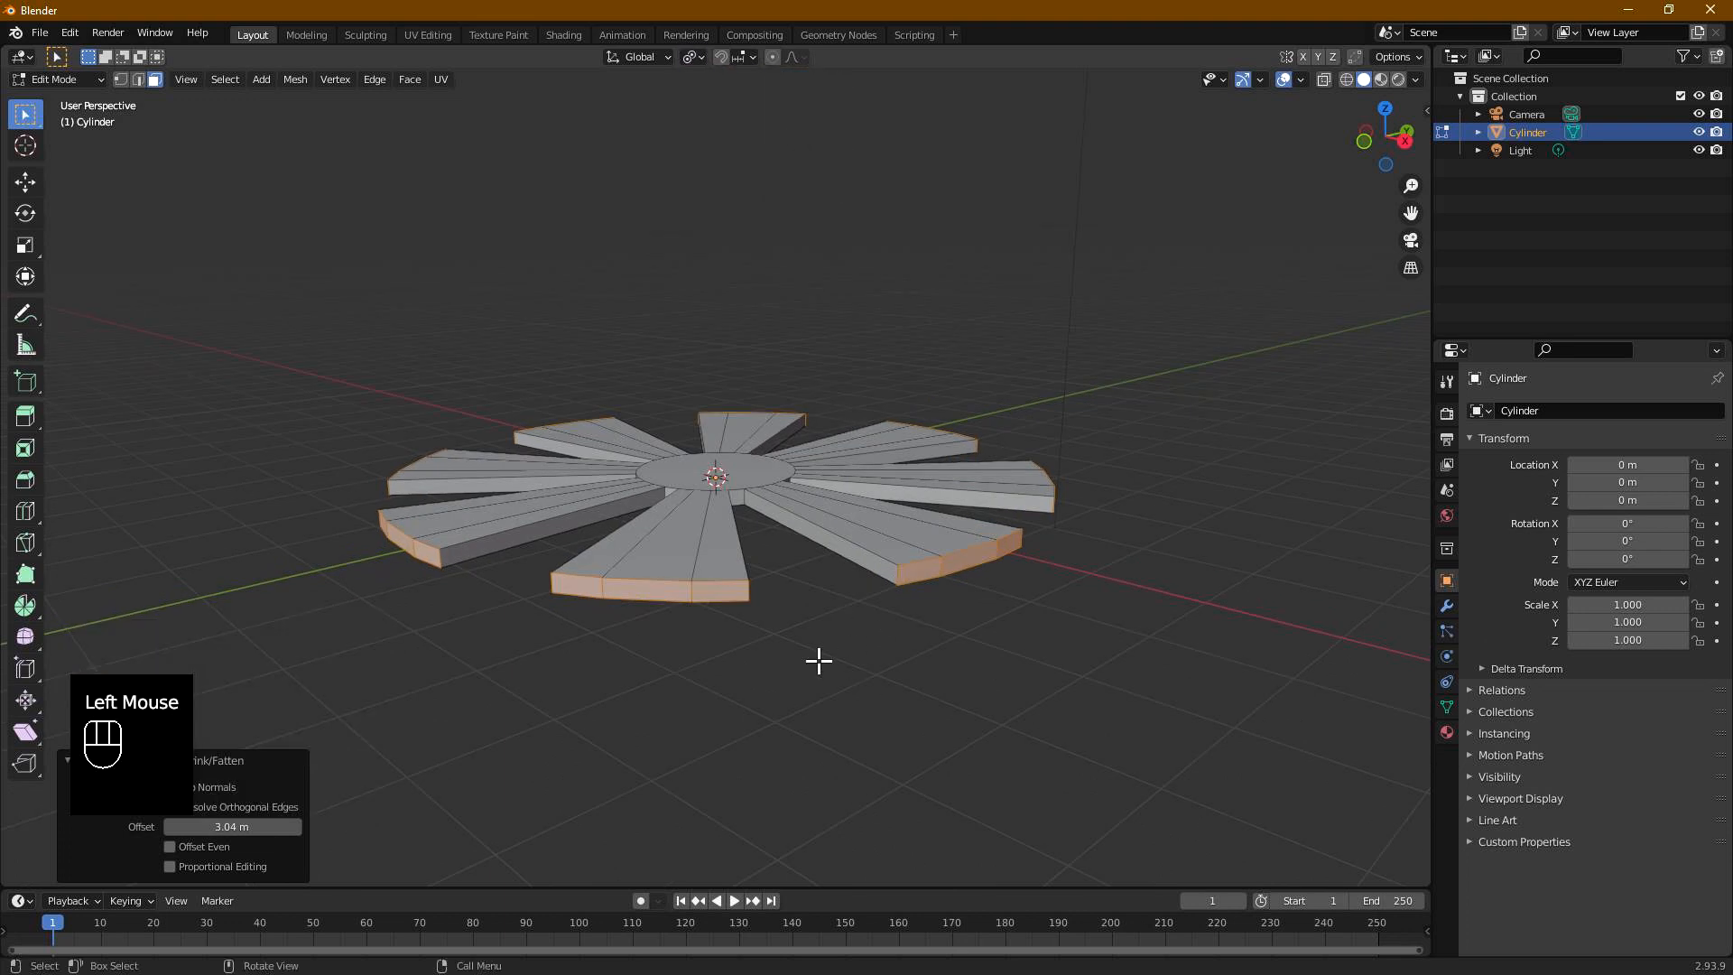
key(s)
key(z)
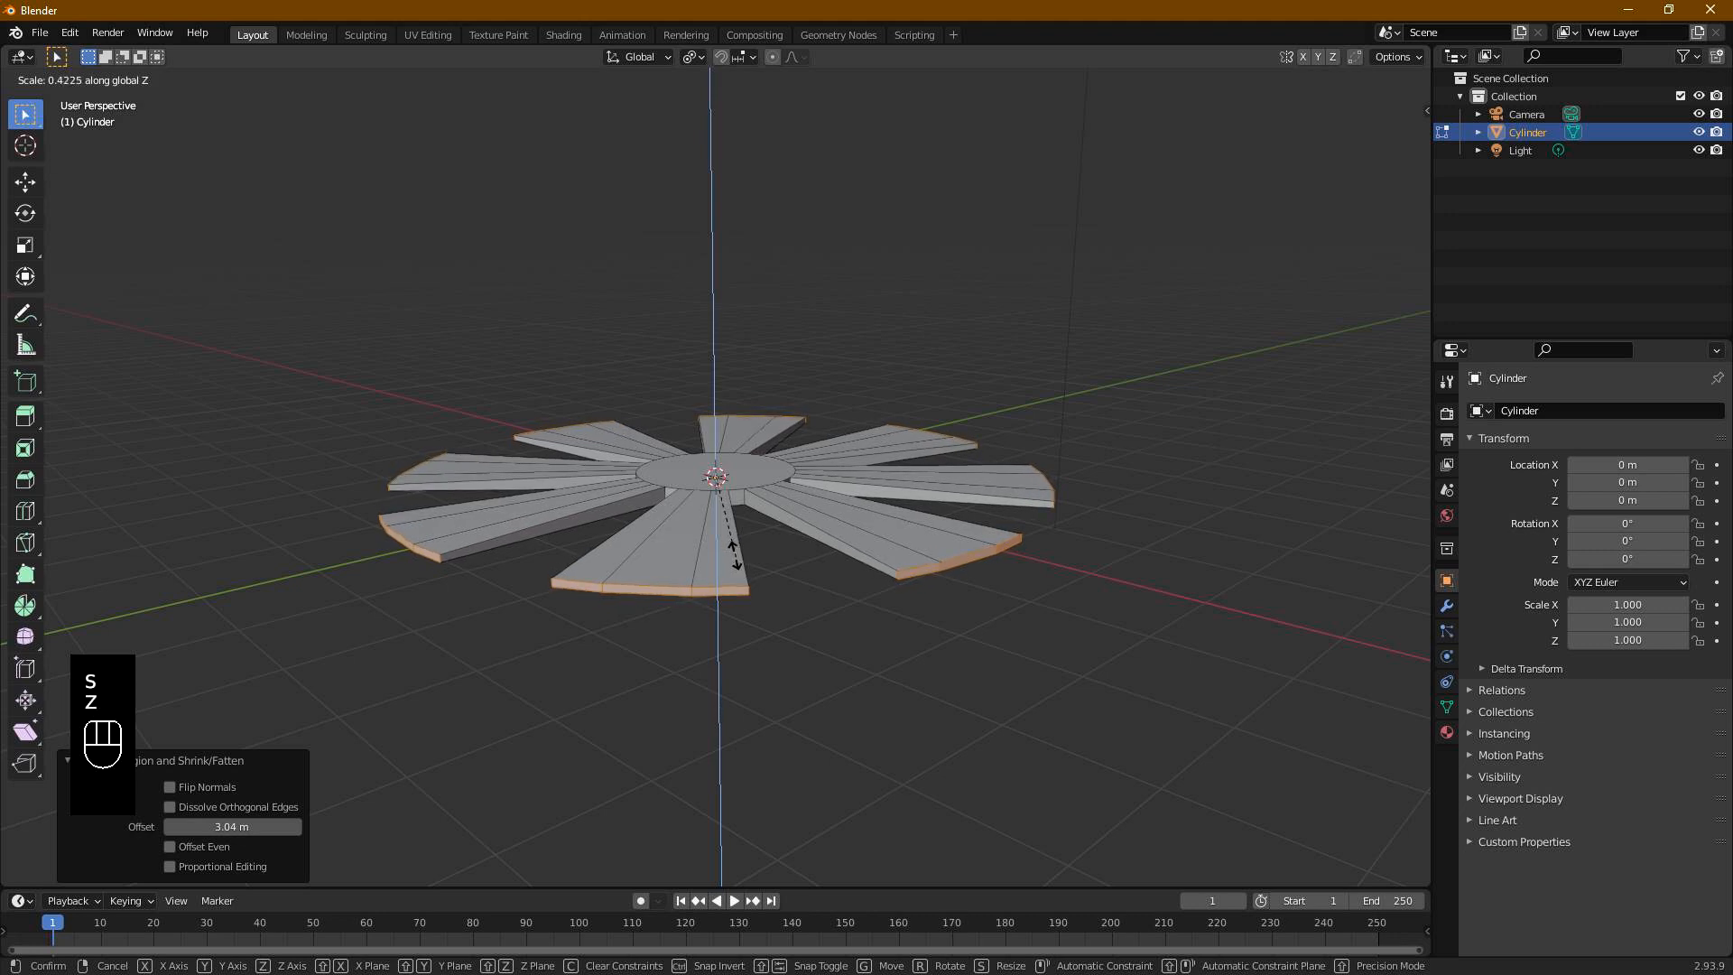
click(727, 532)
Step: Twist the blades by rotating their tip faces about 34° around their individual origins
middle_drag(743, 545, 810, 647)
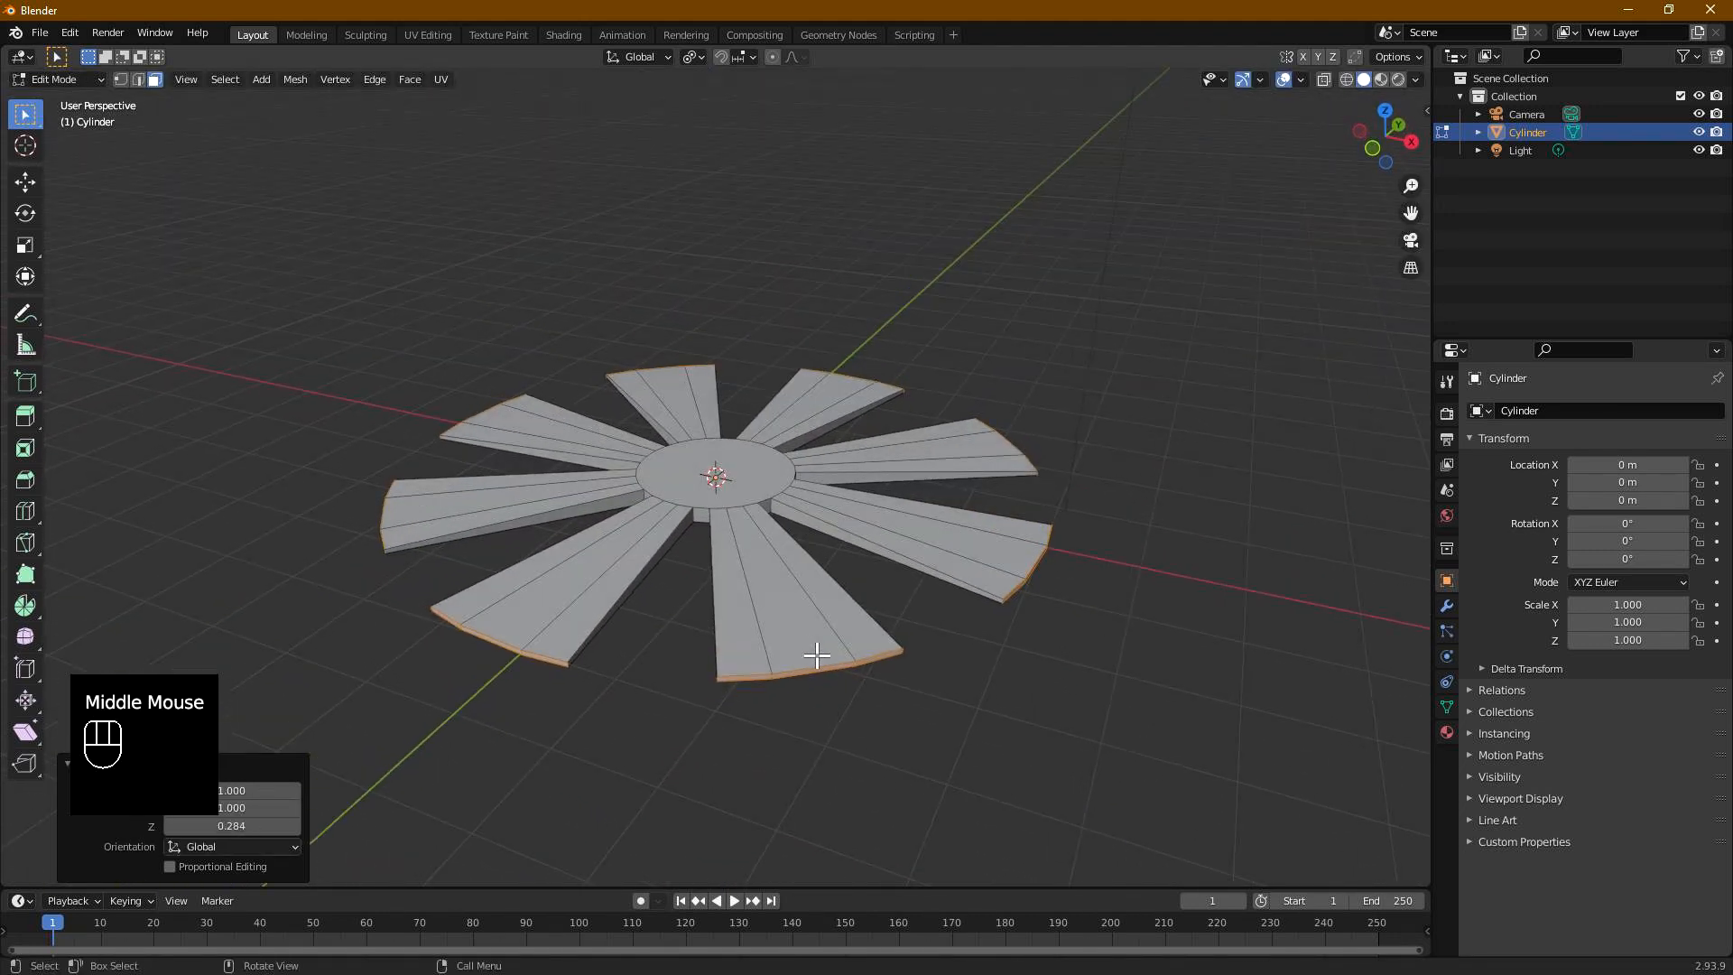
key(r)
click(778, 507)
middle_drag(884, 663, 733, 756)
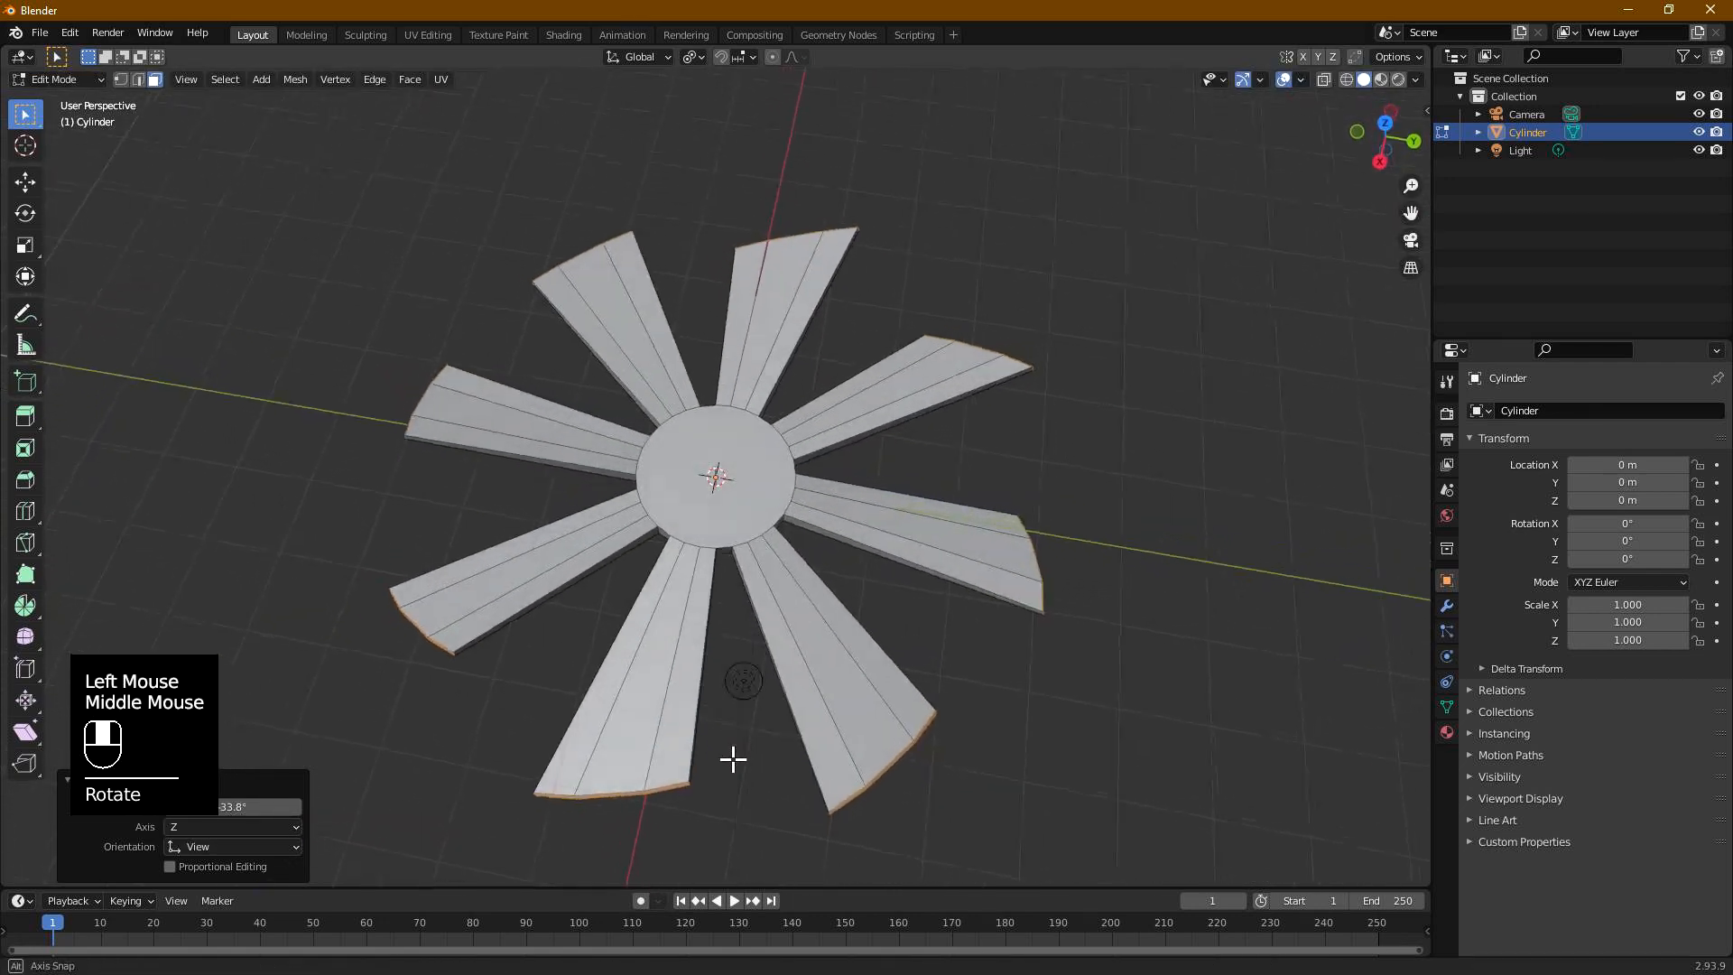
Step: Select the hub's top and bottom faces and inset them by about 0.81 m
click(785, 516)
middle_drag(967, 740, 874, 503)
shift+click(763, 515)
middle_drag(763, 514, 770, 661)
key(i)
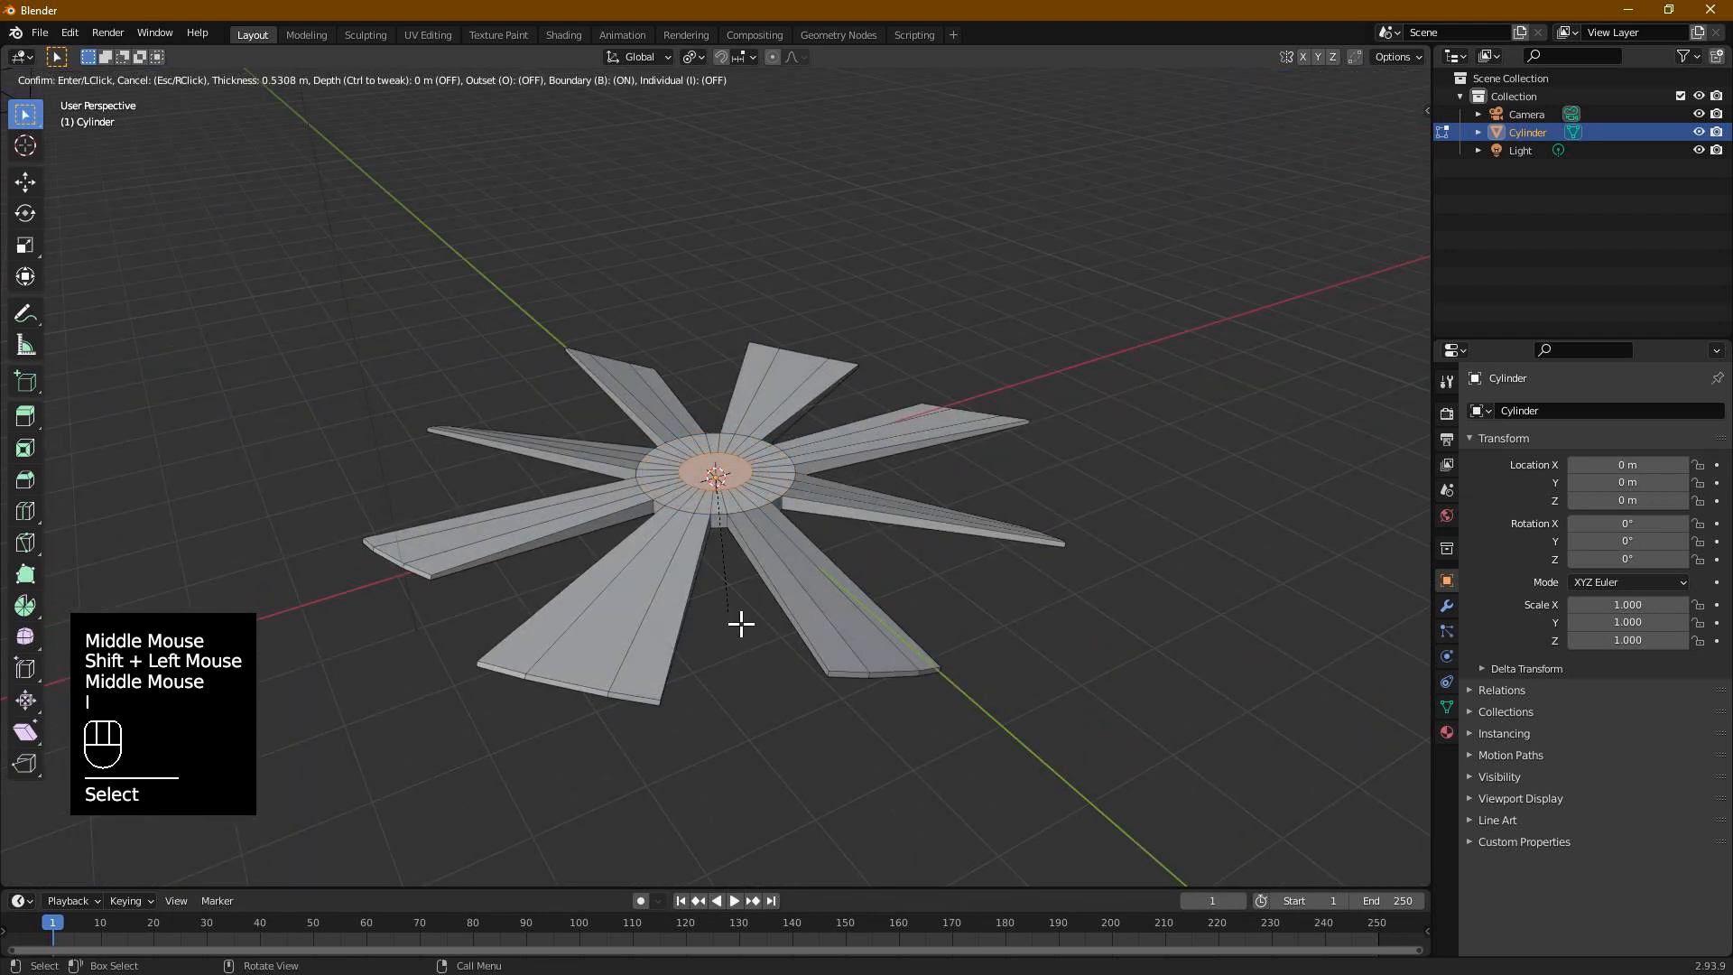
click(741, 600)
Step: Bridge the two inset hub faces to cut a centre hole through the fan, and return to Object Mode
middle_drag(741, 601, 824, 550)
scroll(437, 126, up, 3)
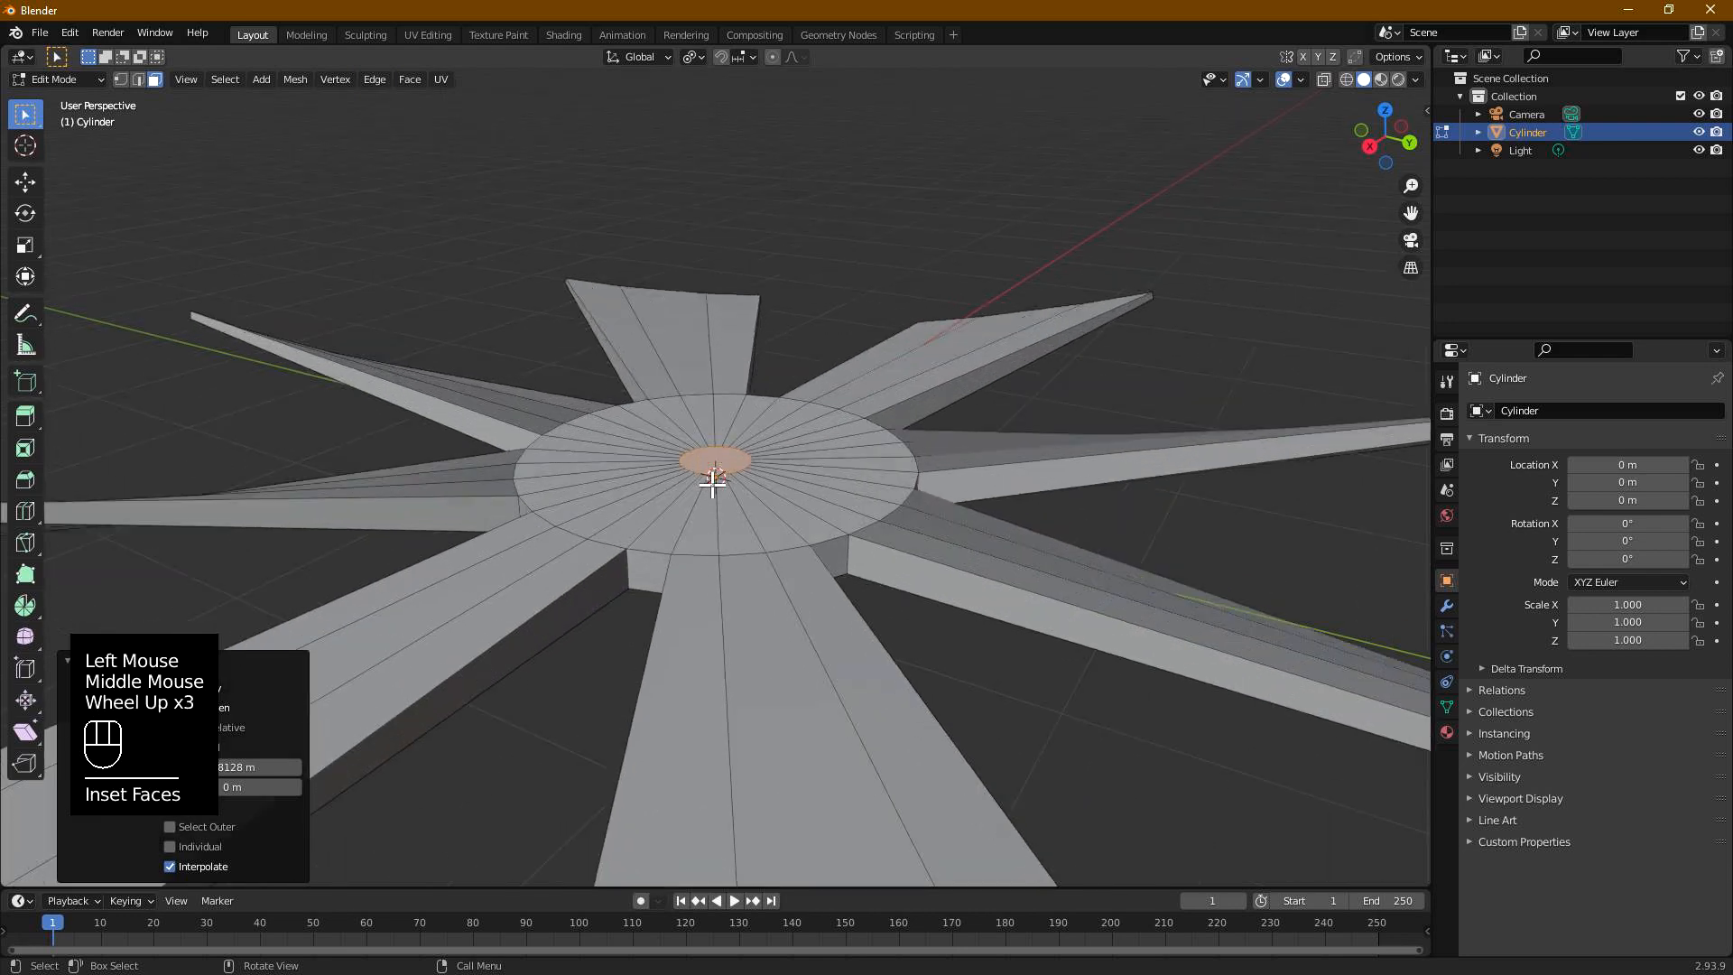
click(374, 79)
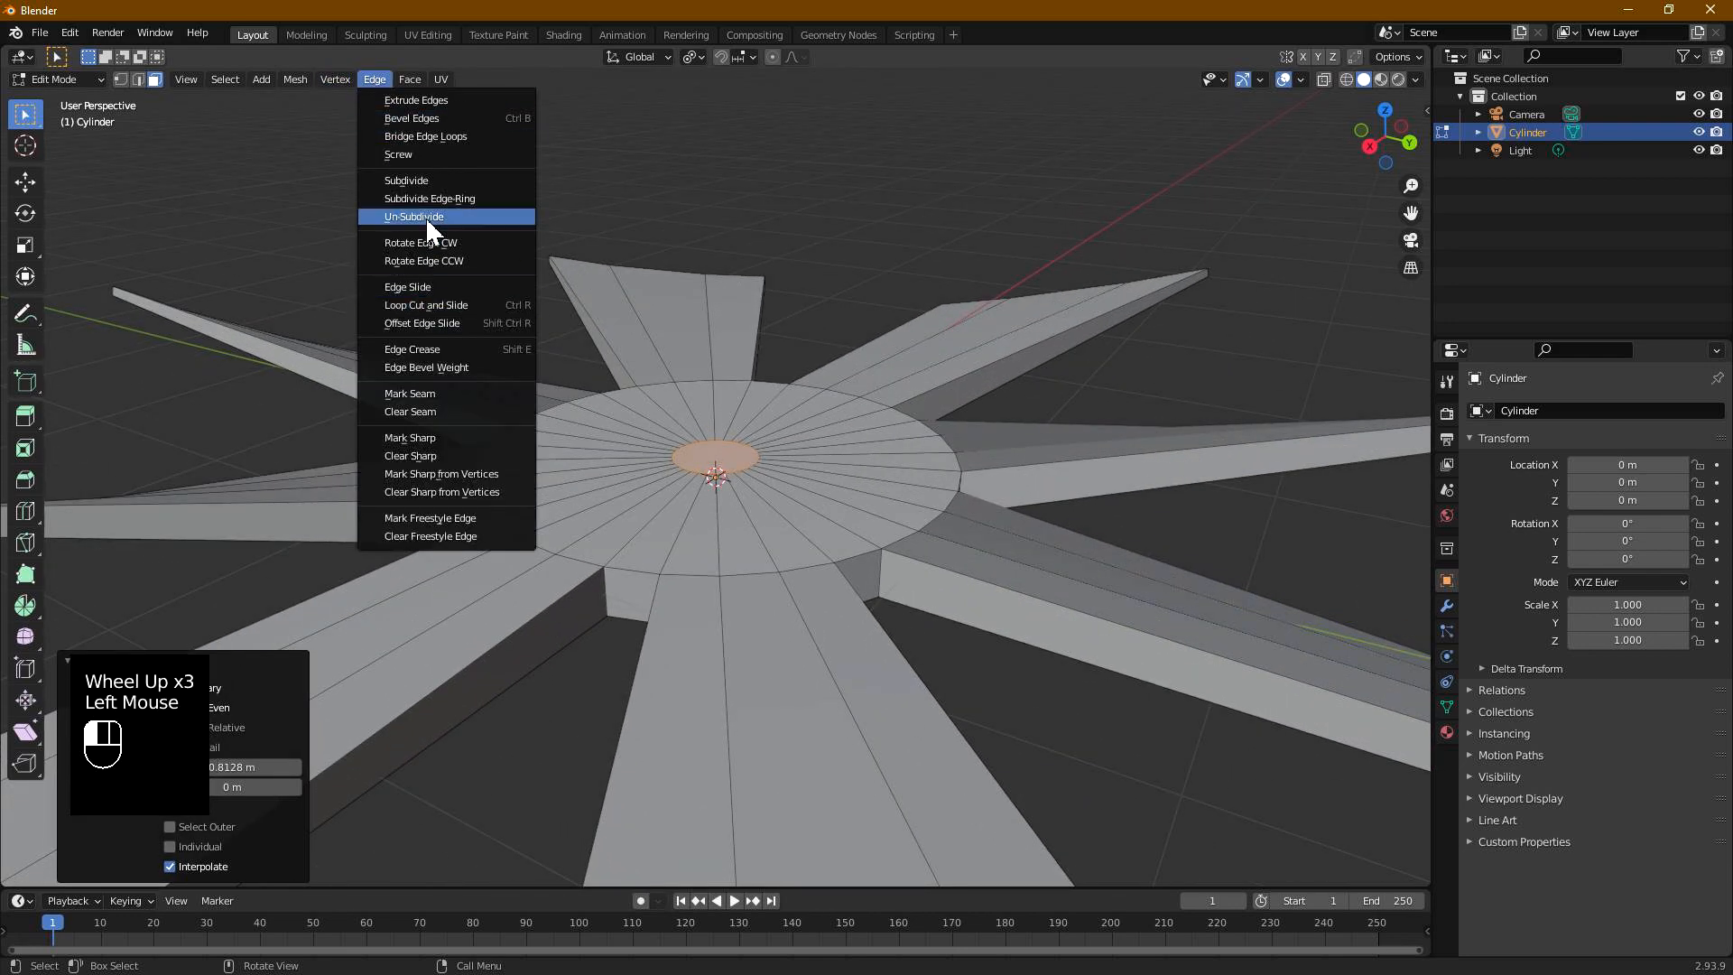
click(427, 137)
middle_drag(851, 568, 1013, 599)
key(Tab)
Step: Enable Auto Smooth at 30° in the fan mesh's normals settings
scroll(783, 586, down, 2)
middle_drag(783, 584, 858, 565)
click(822, 538)
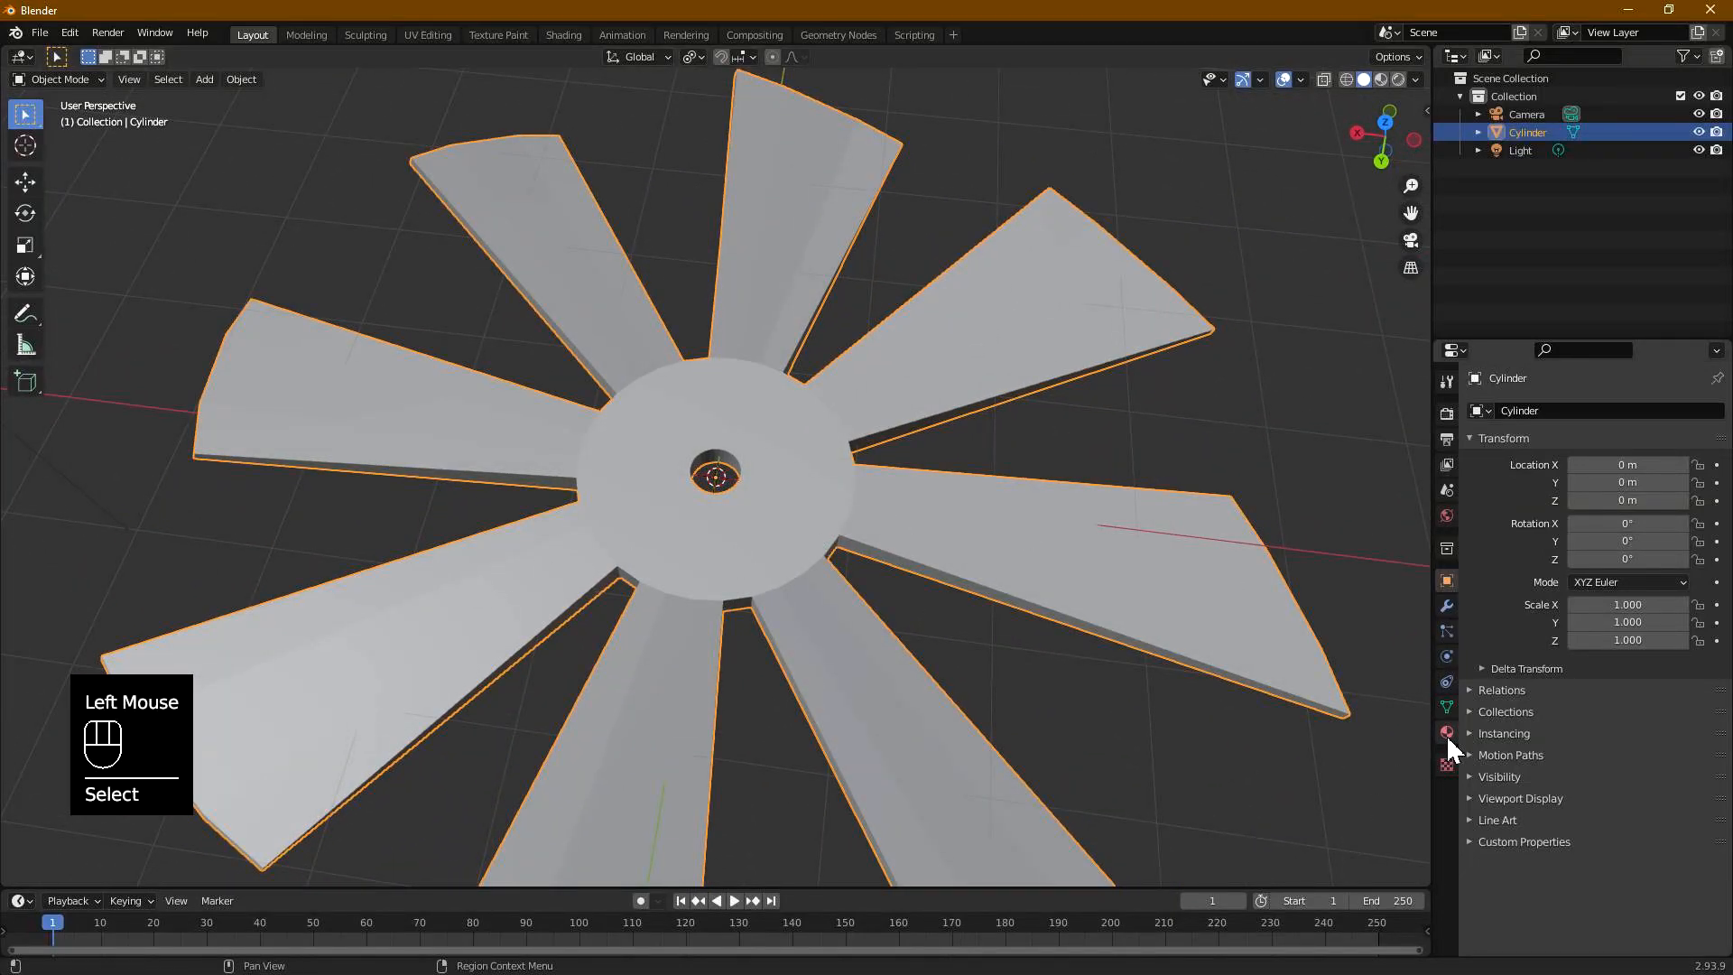
click(1446, 708)
click(1469, 720)
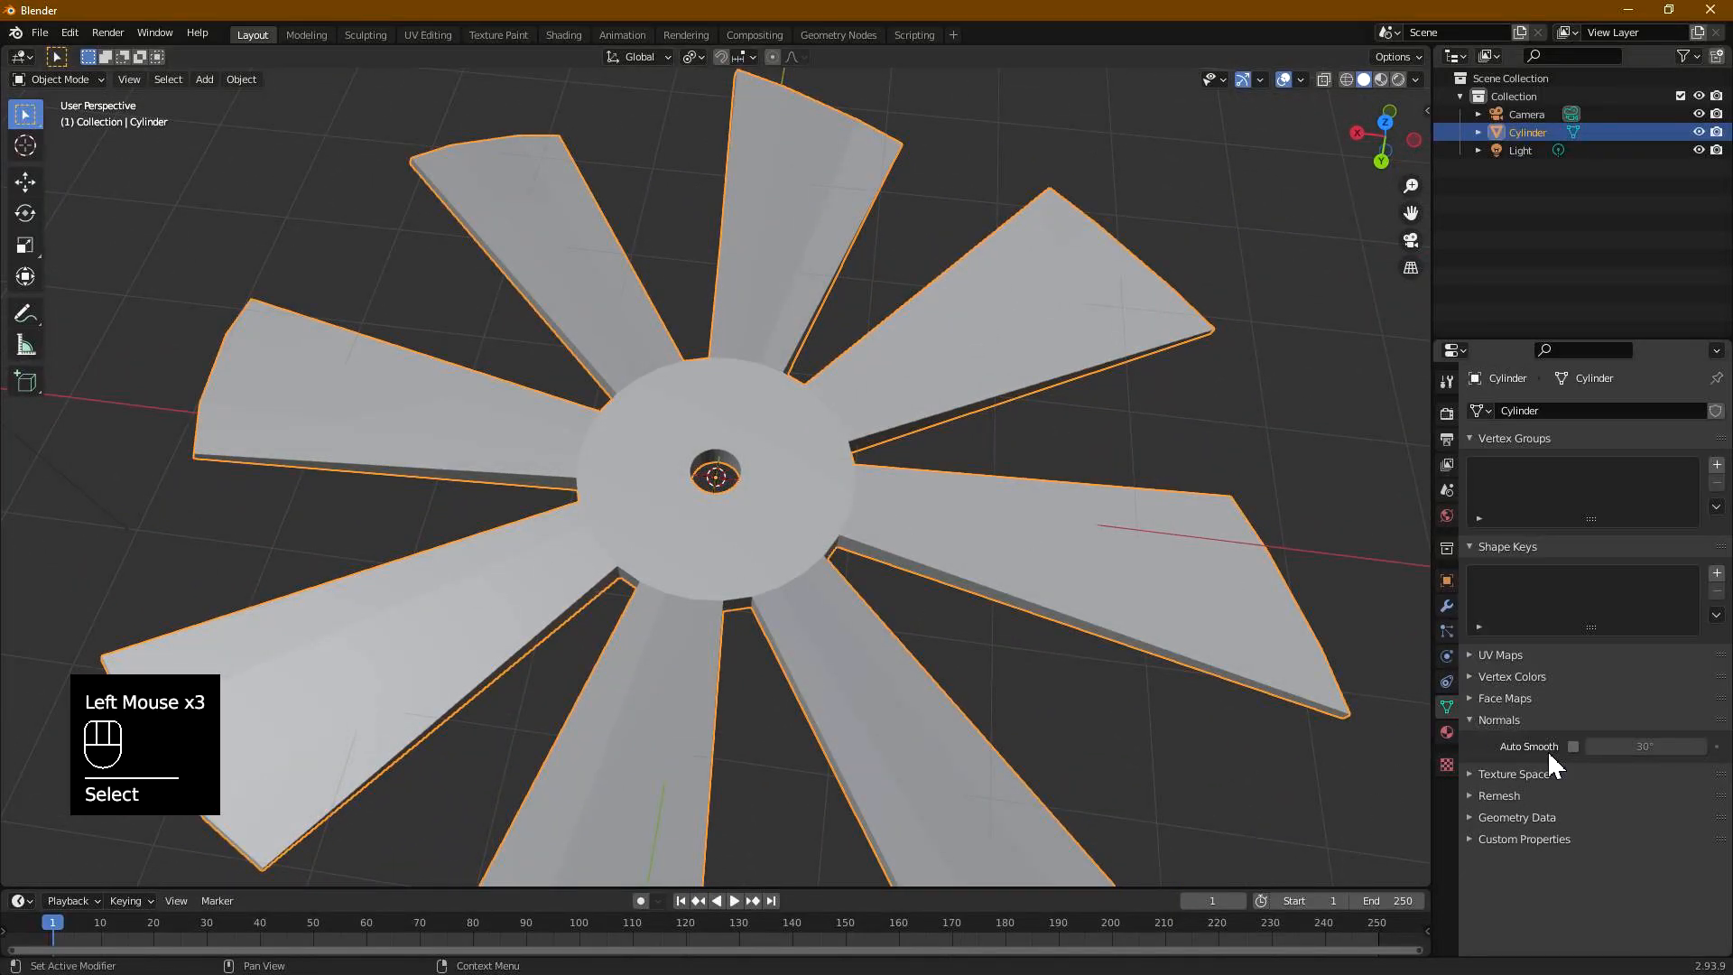
click(1574, 746)
middle_drag(1309, 650, 830, 533)
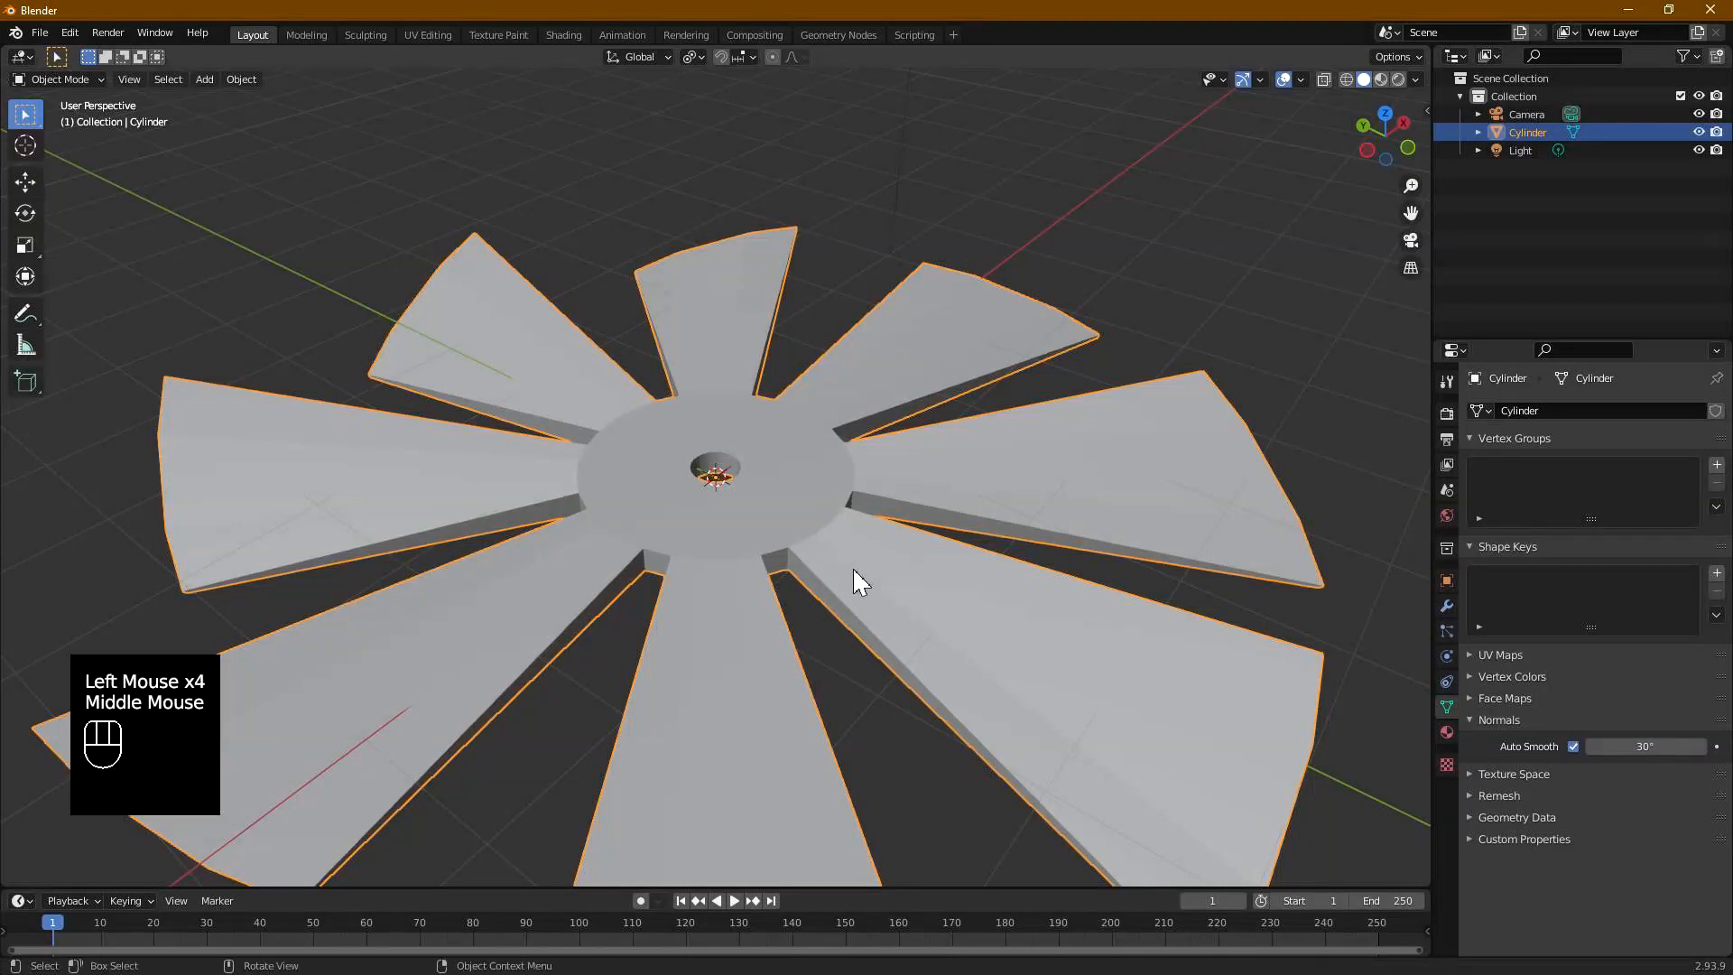
Step: Apply Shade Smooth to the fan object
click(898, 618)
middle_drag(1186, 677, 1079, 646)
right_click(813, 506)
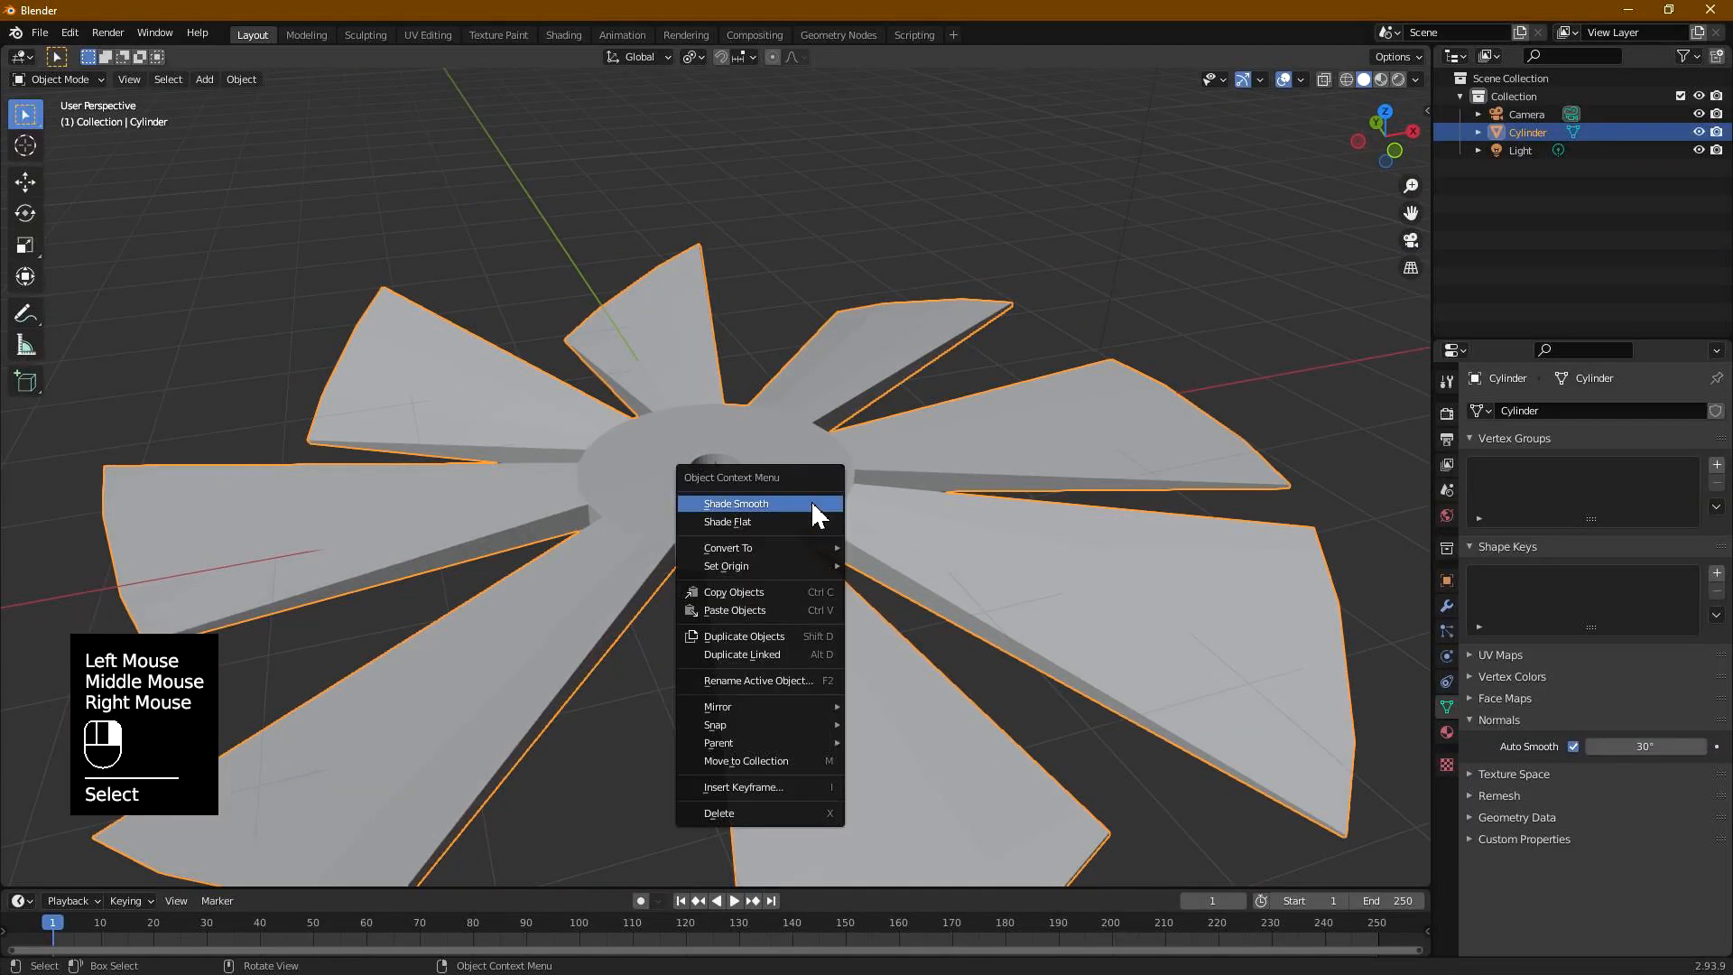
click(779, 506)
click(902, 527)
middle_drag(901, 527, 831, 578)
scroll(830, 578, down, 3)
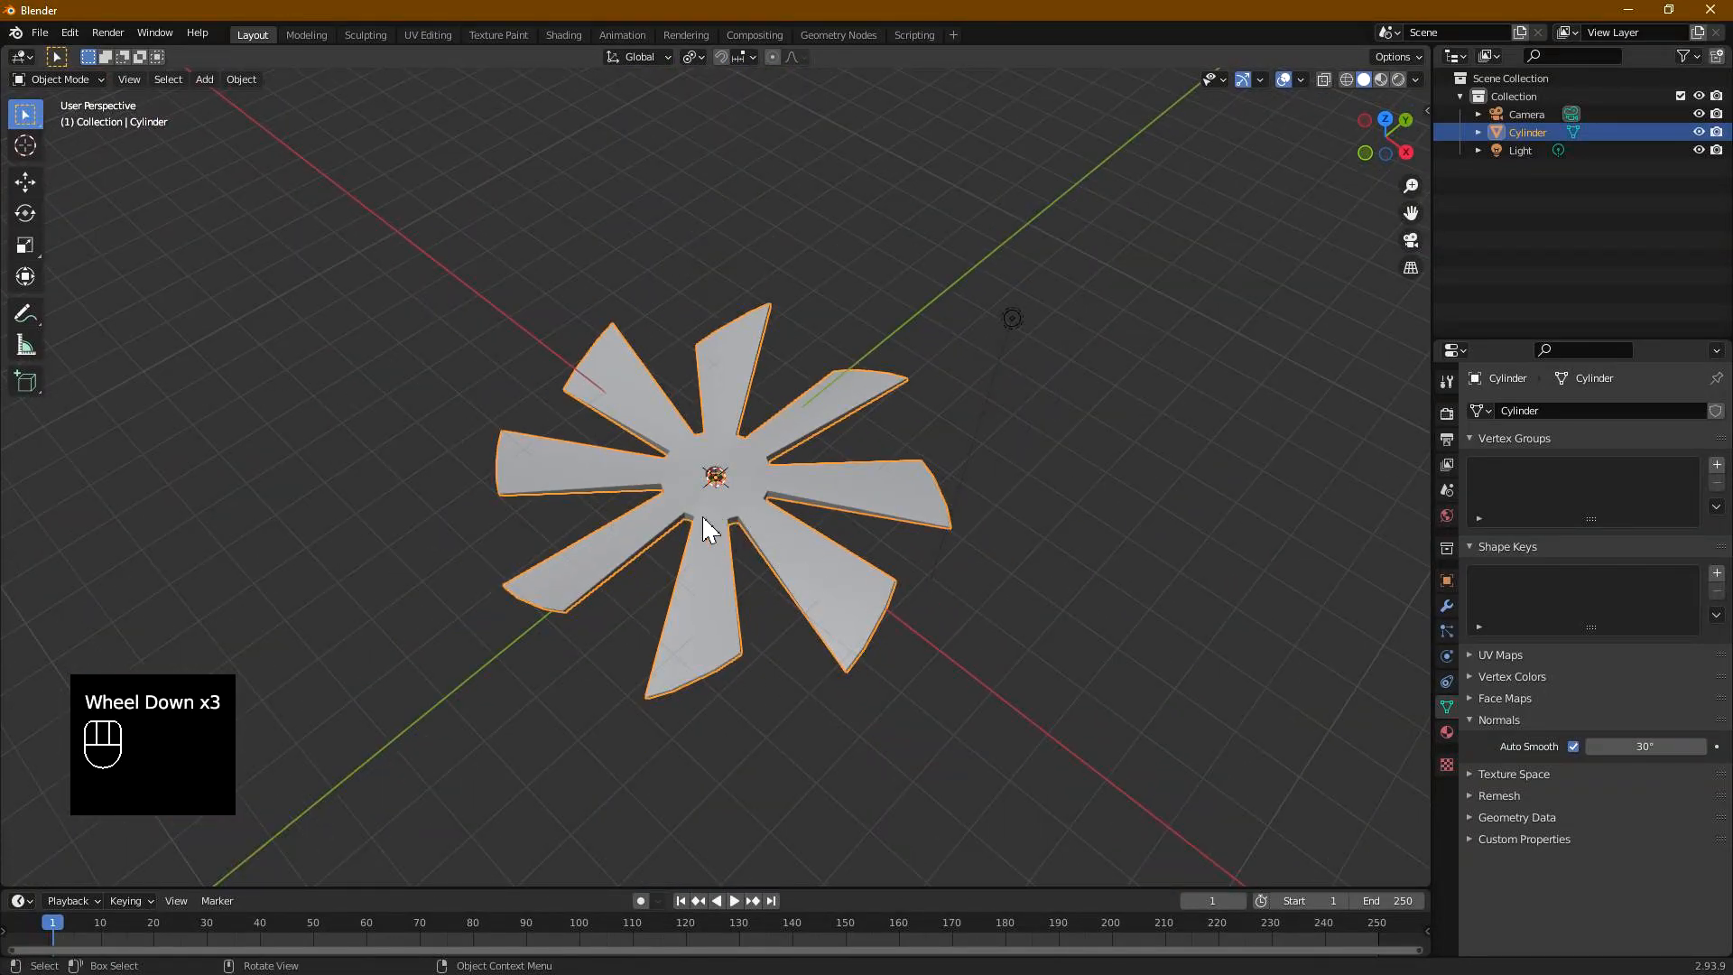
Step: Move the fan away from the origin along the X axis, first by about 9 m and again farther out
key(g)
key(x)
click(1204, 806)
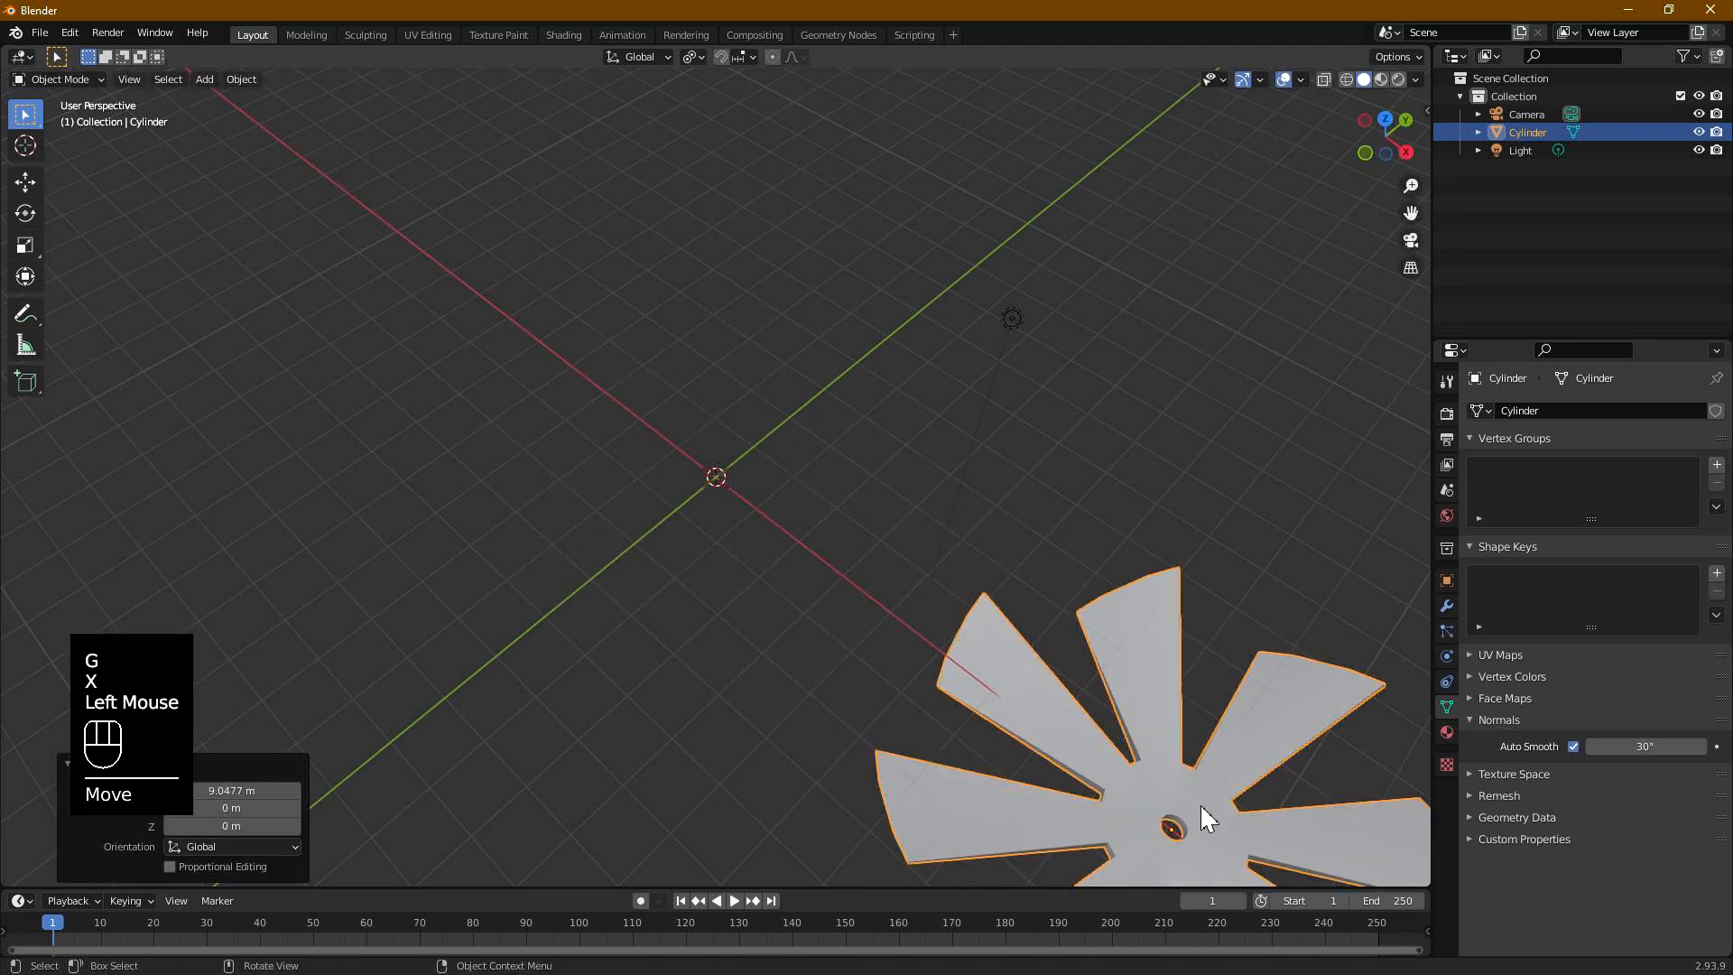
scroll(1164, 762, down, 3)
key(g)
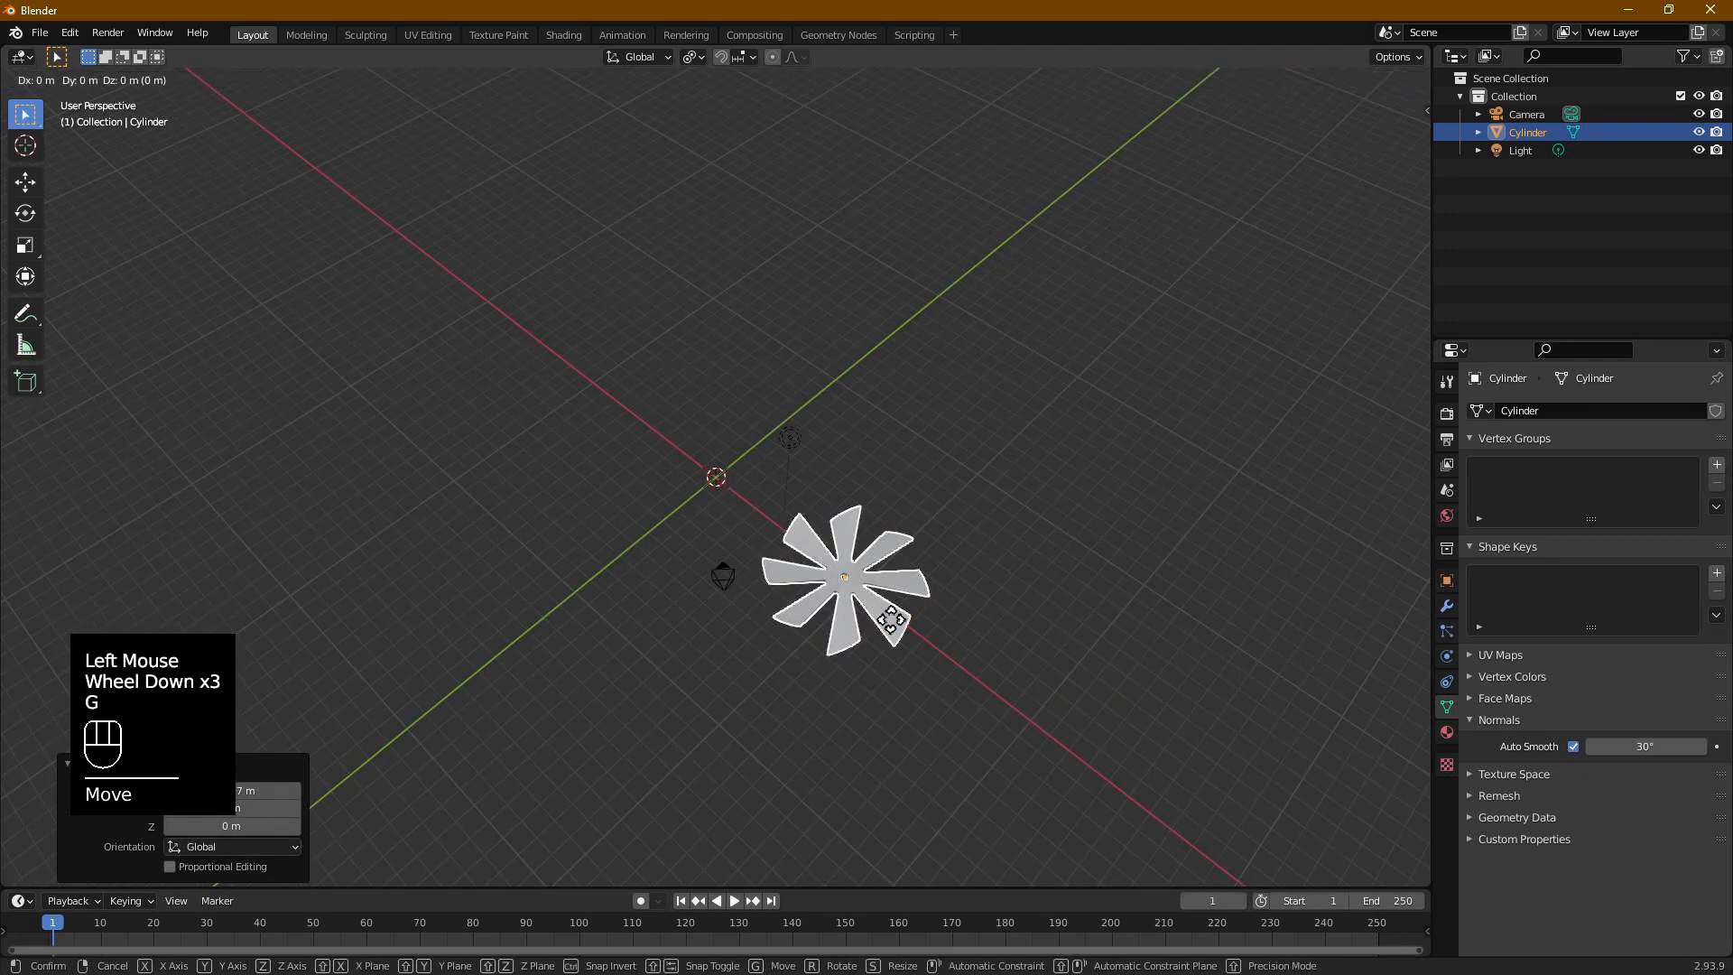
key(x)
click(971, 717)
scroll(696, 453, up, 1)
scroll(696, 453, up, 1)
Step: Deselect the fan and add a cylinder mesh at the origin
click(689, 459)
scroll(690, 465, up, 2)
key(shift+a)
mouse_move(697, 488)
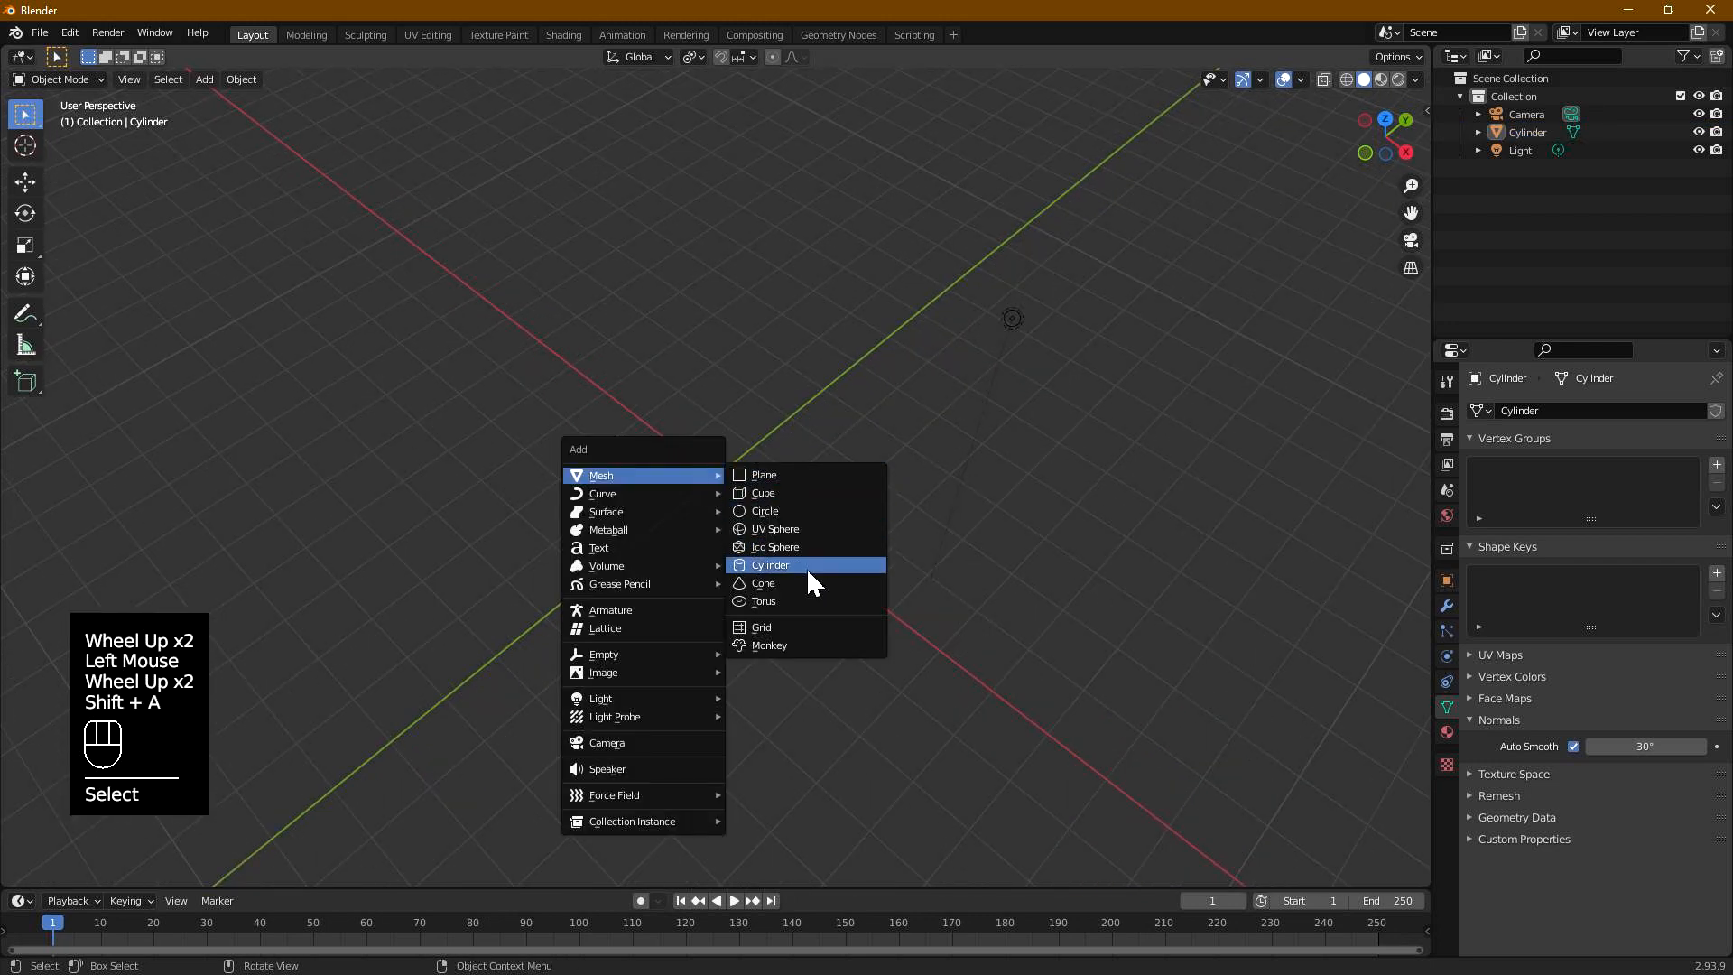
click(770, 565)
middle_drag(716, 587, 794, 497)
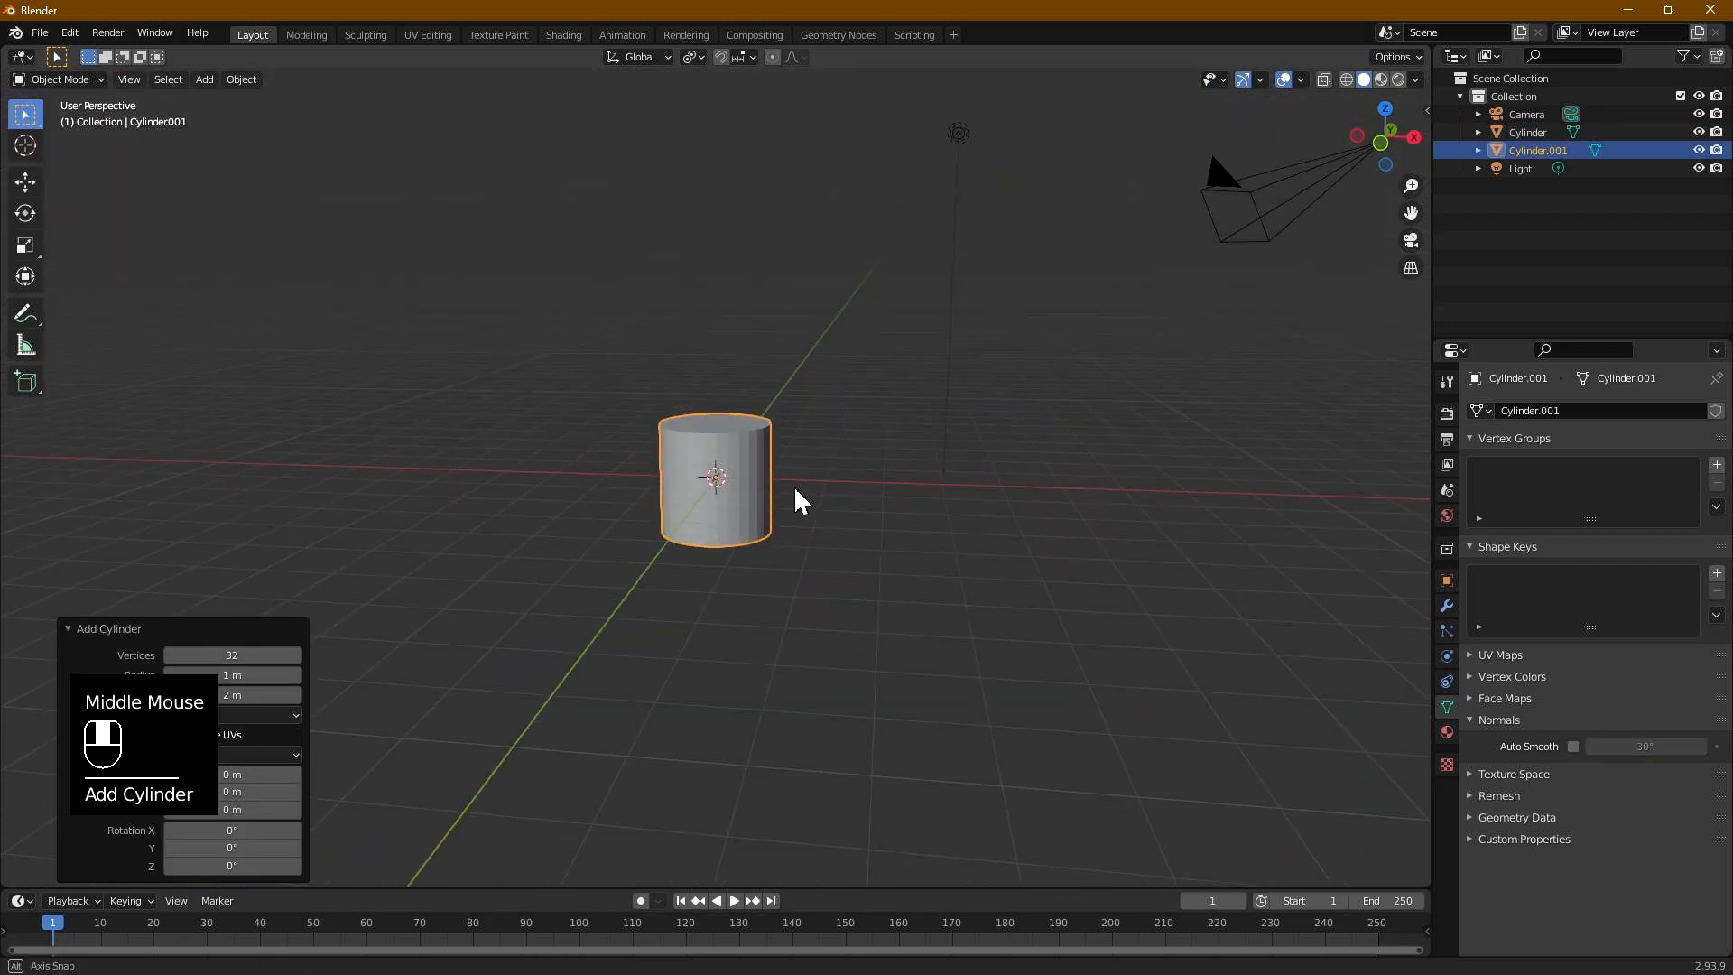
scroll(758, 496, up, 2)
Step: Flatten the new cylinder into a disc by scaling its mesh along Z to about 0.109
key(Tab)
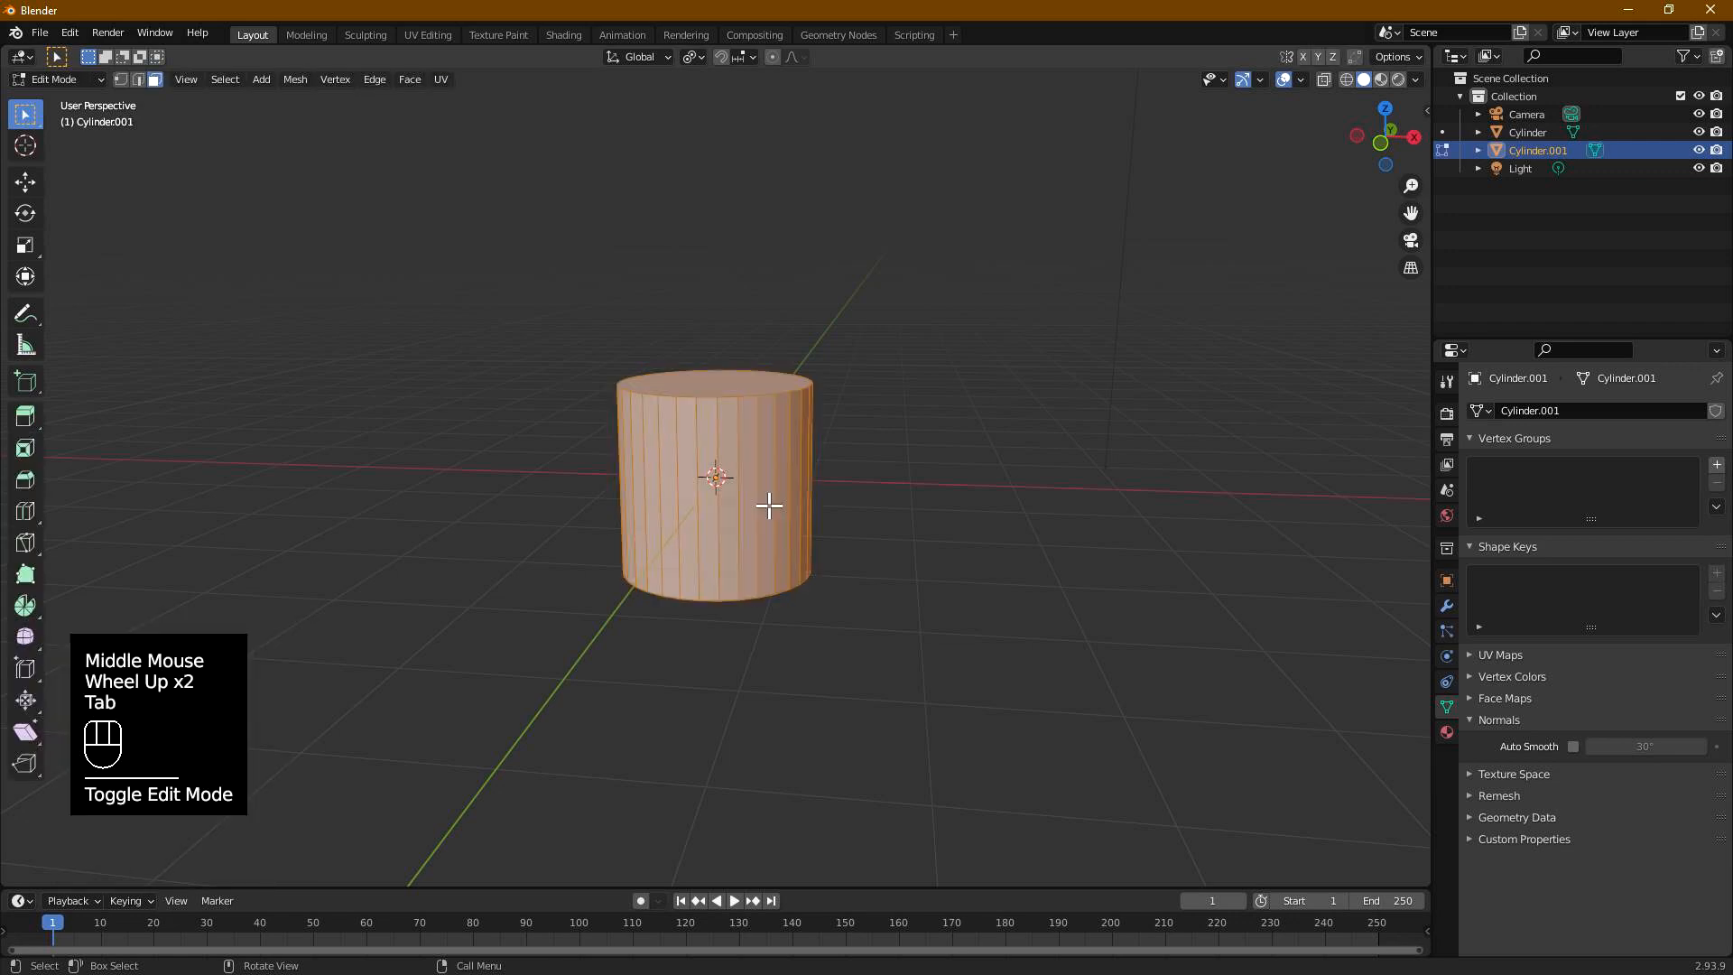
middle_drag(920, 591, 870, 503)
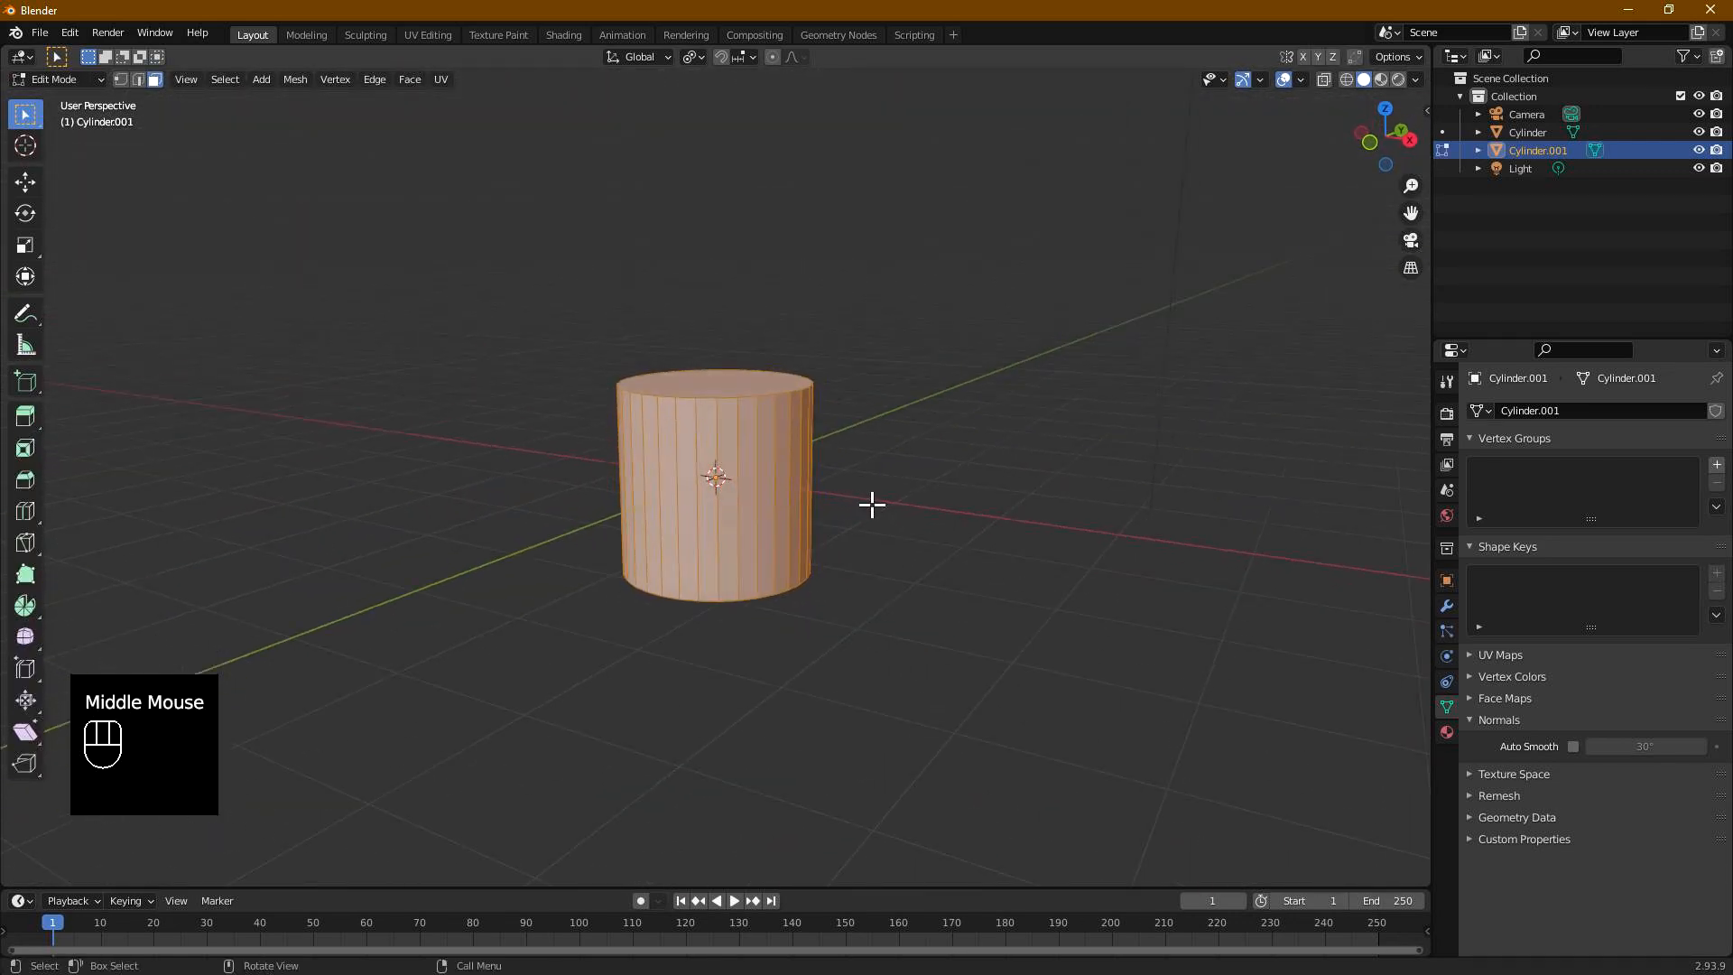
key(s)
key(z)
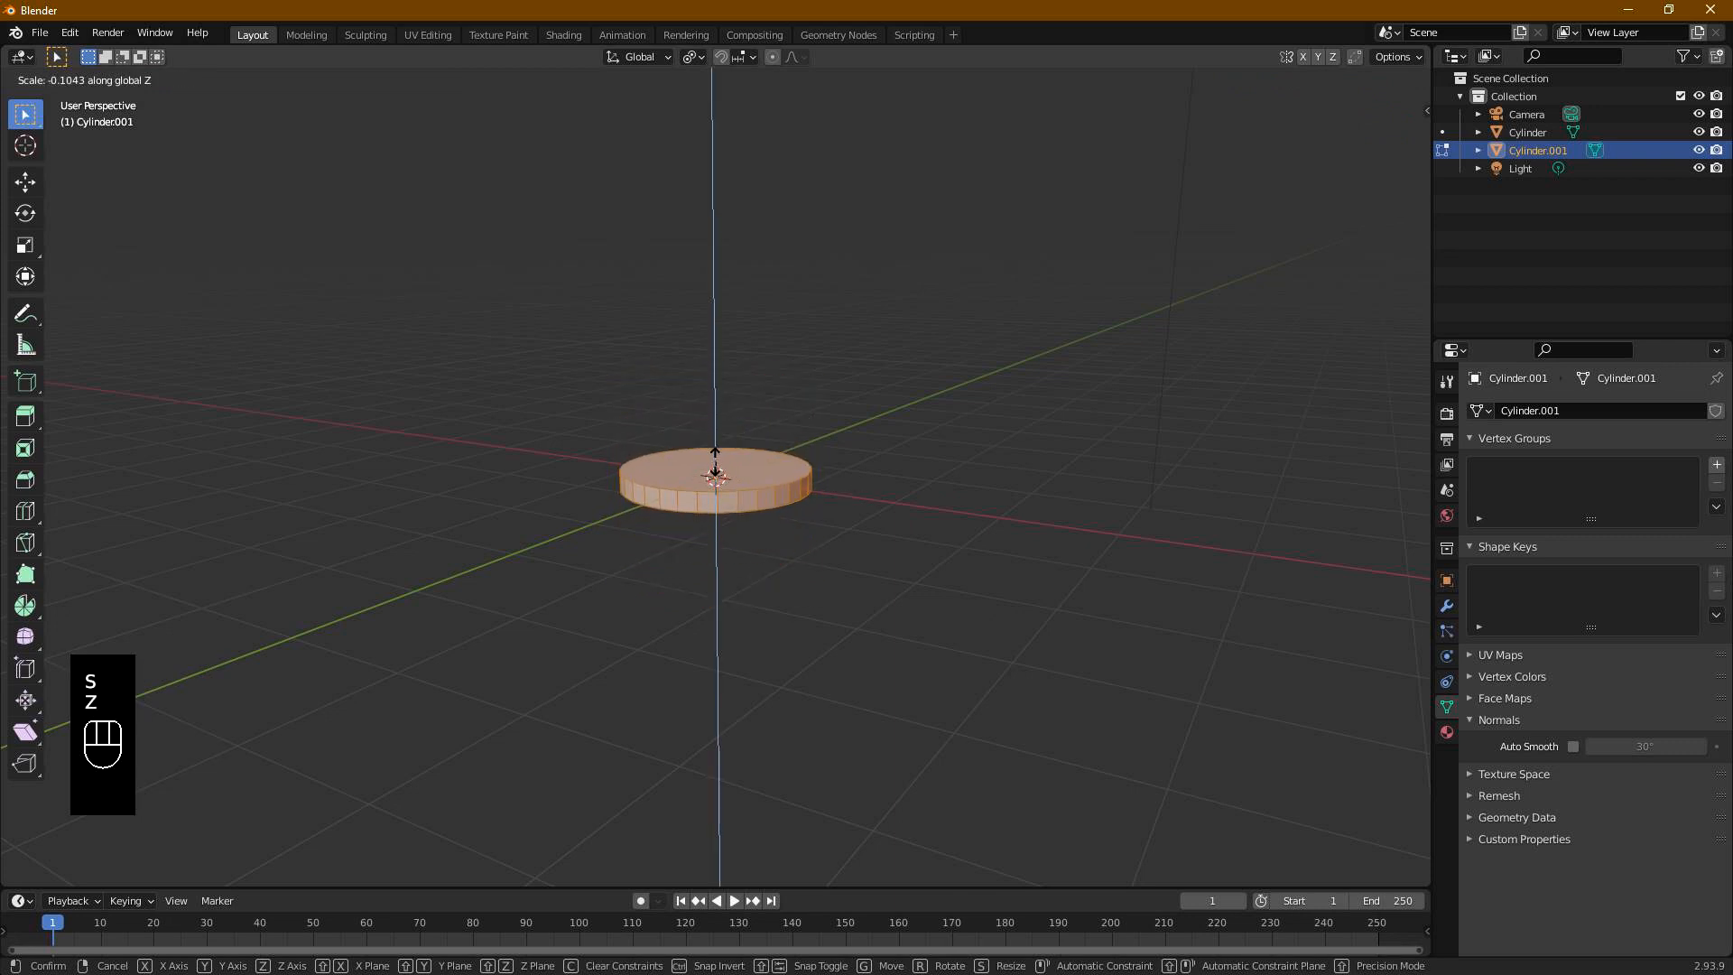
click(731, 472)
middle_drag(731, 472, 827, 534)
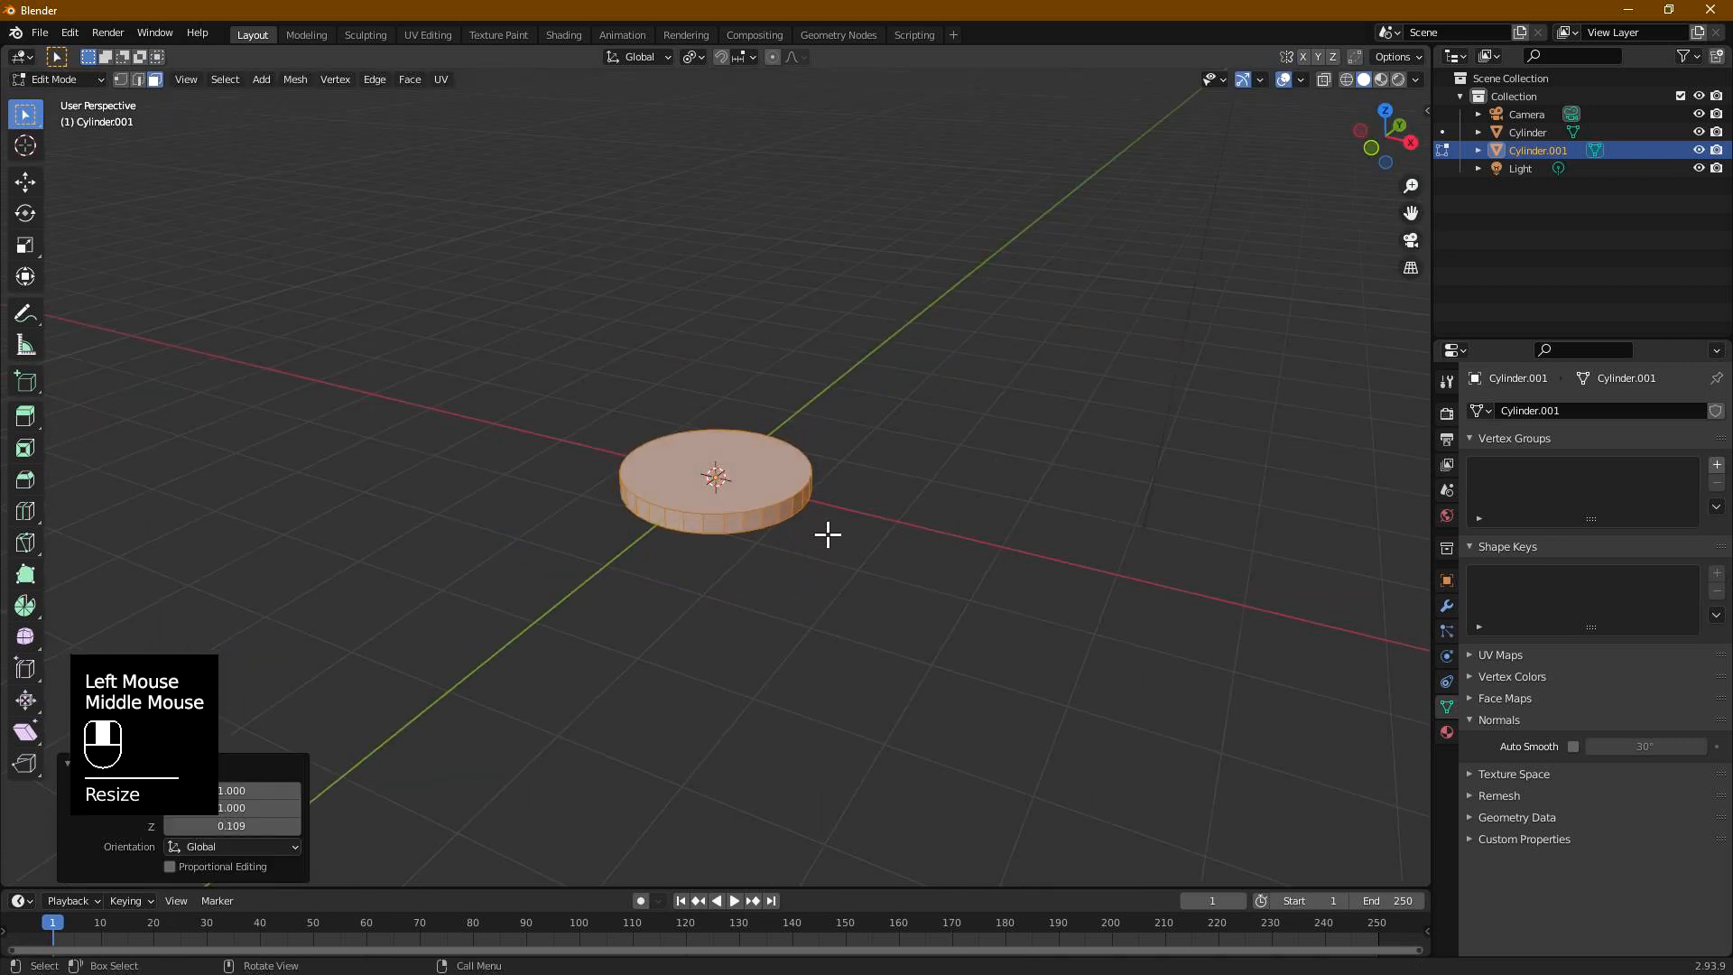
Step: Select the new disc's side face loop and apply Checker Deselect with Deselected 1 and Selected 3
click(751, 536)
alt+click(750, 534)
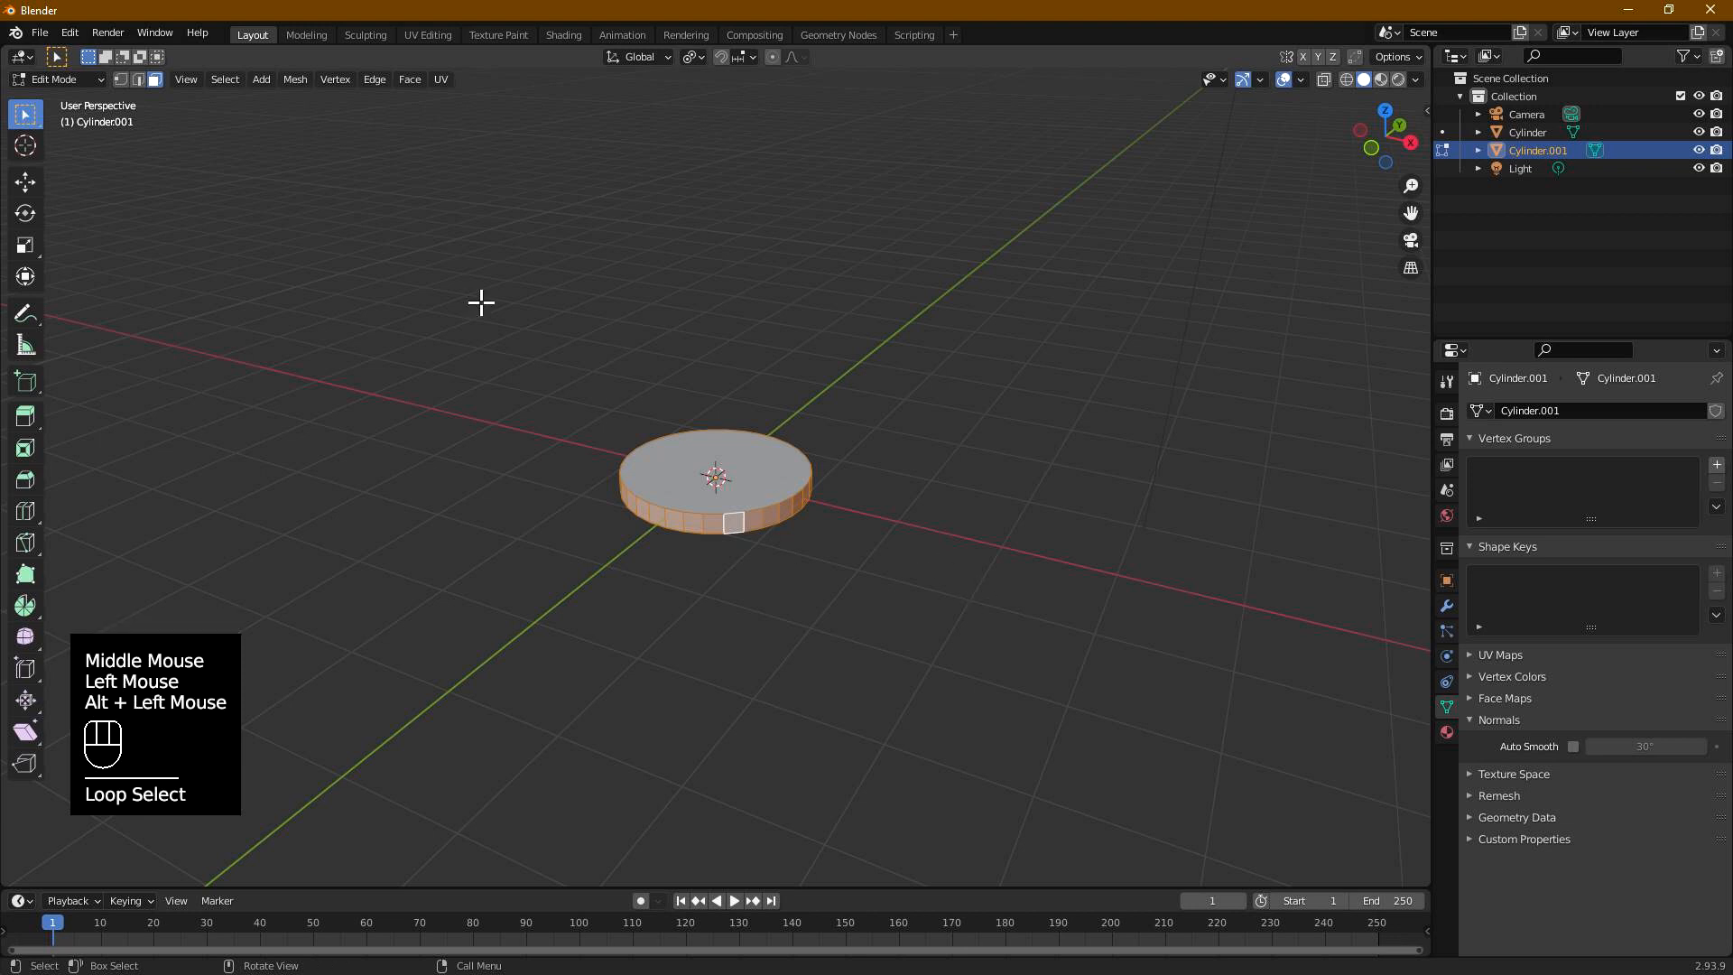
click(222, 81)
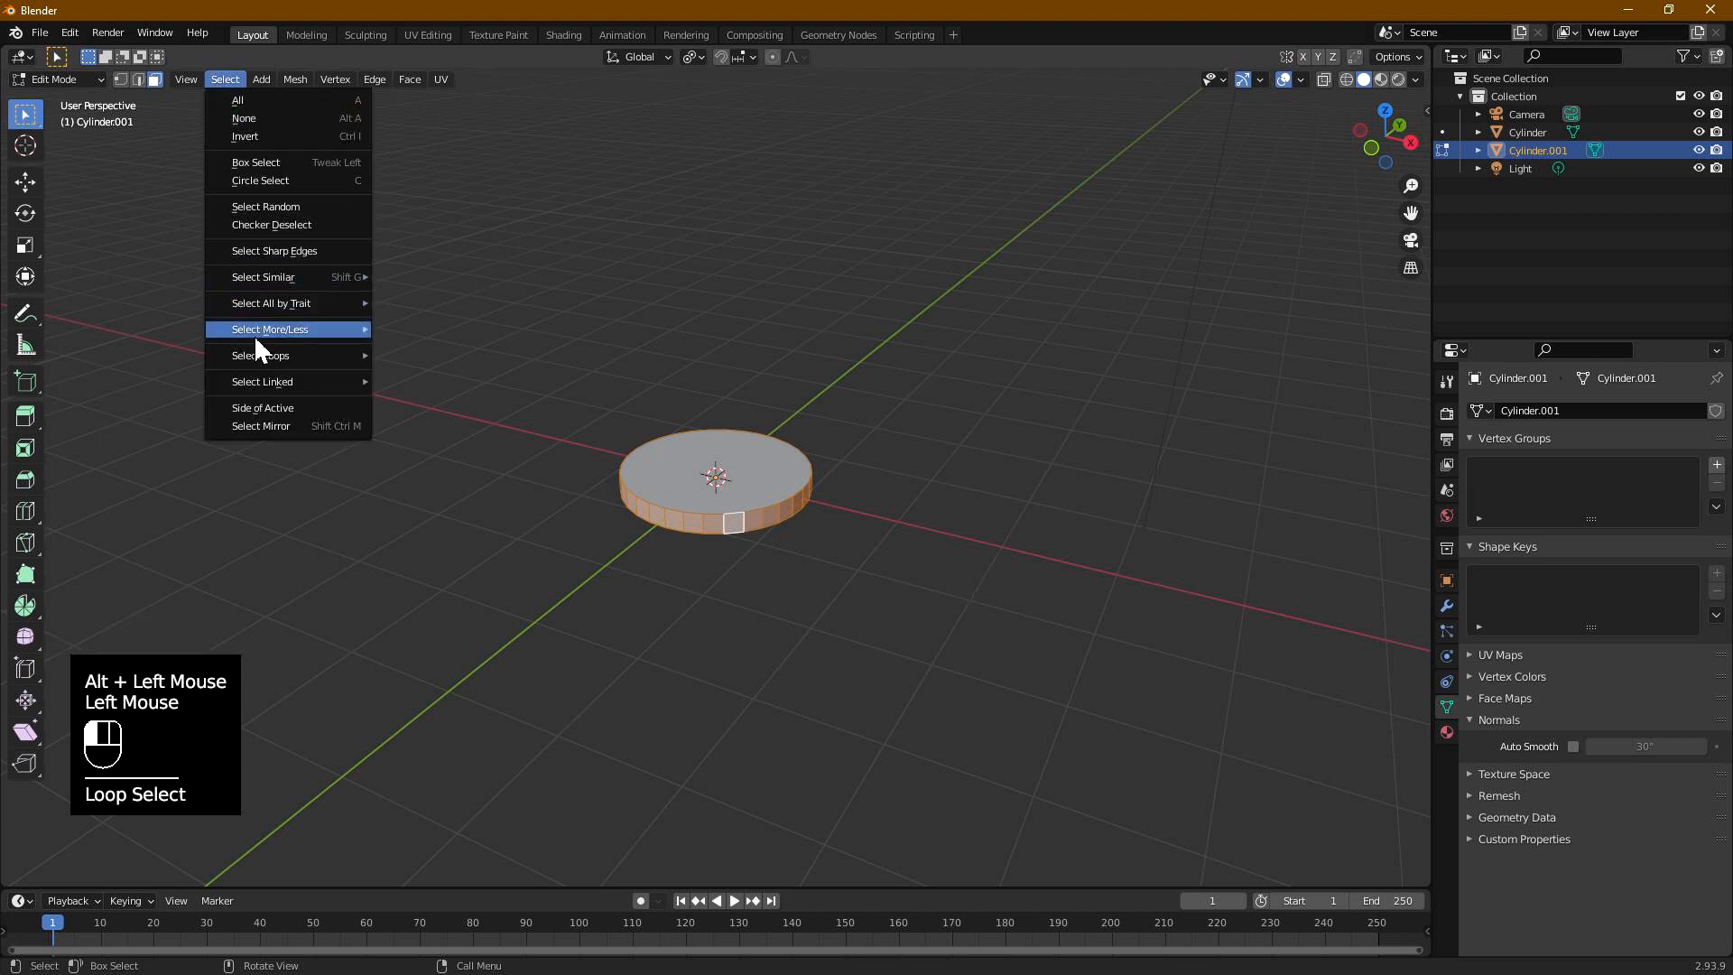
click(284, 257)
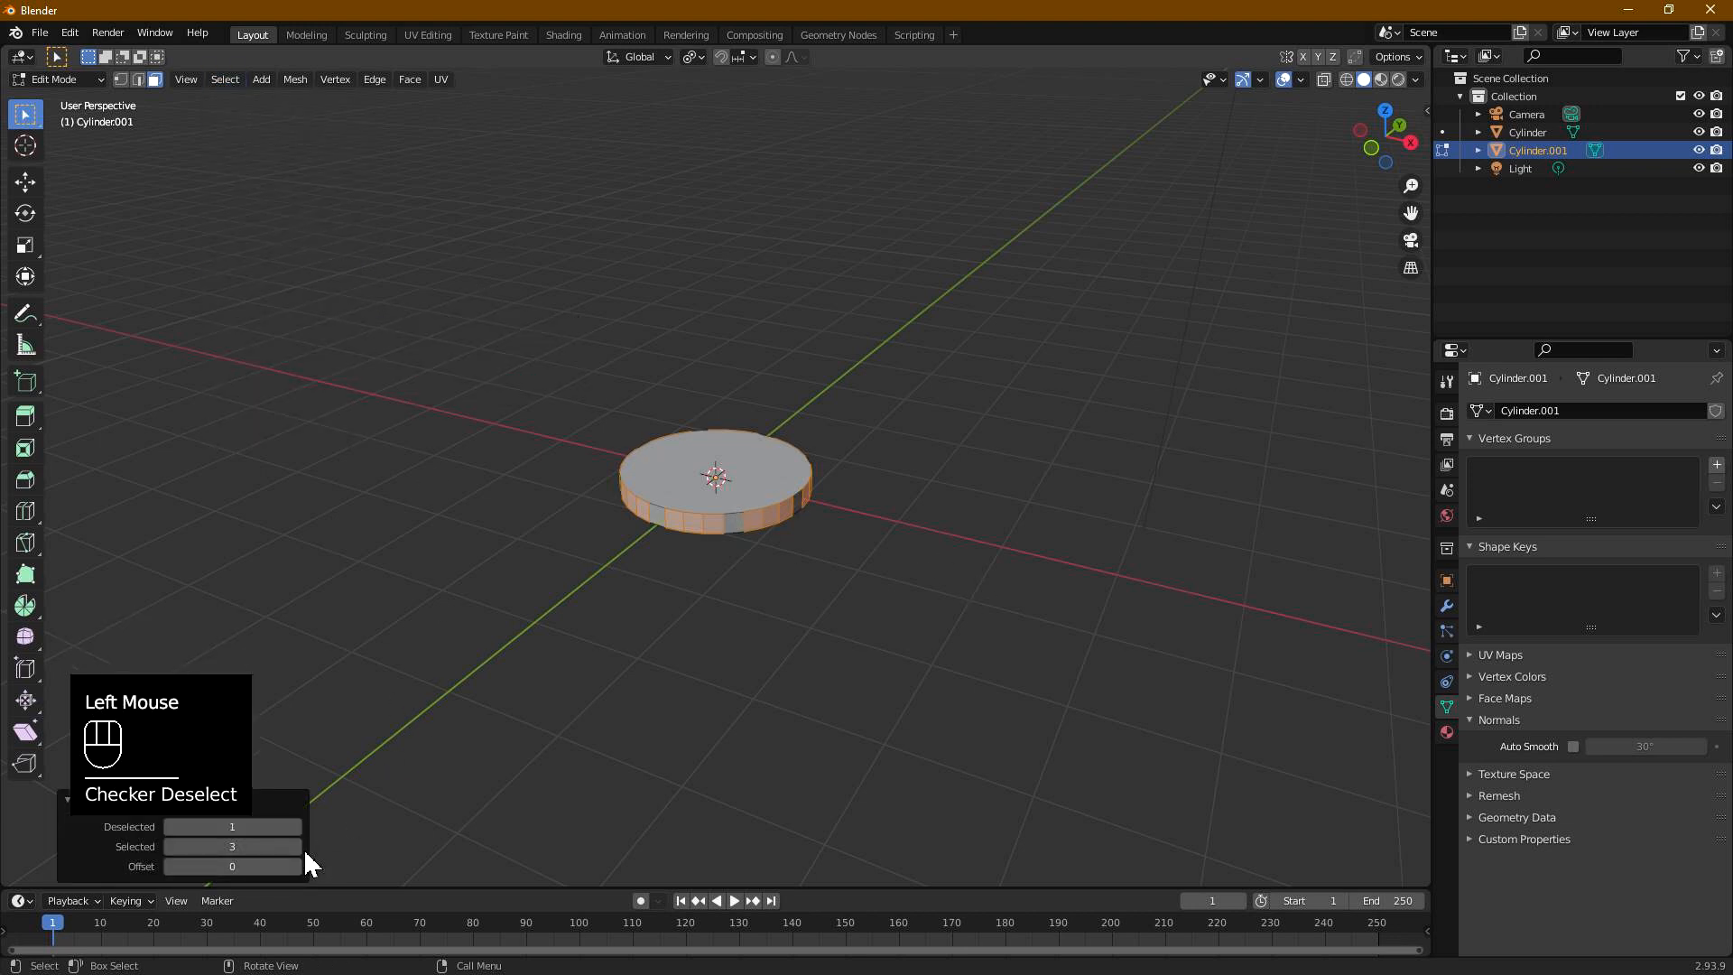
Step: Undo everything done to the new cylinder, including its creation
key(ctrl+z)
key(ctrl+z)
key(ctrl+z)
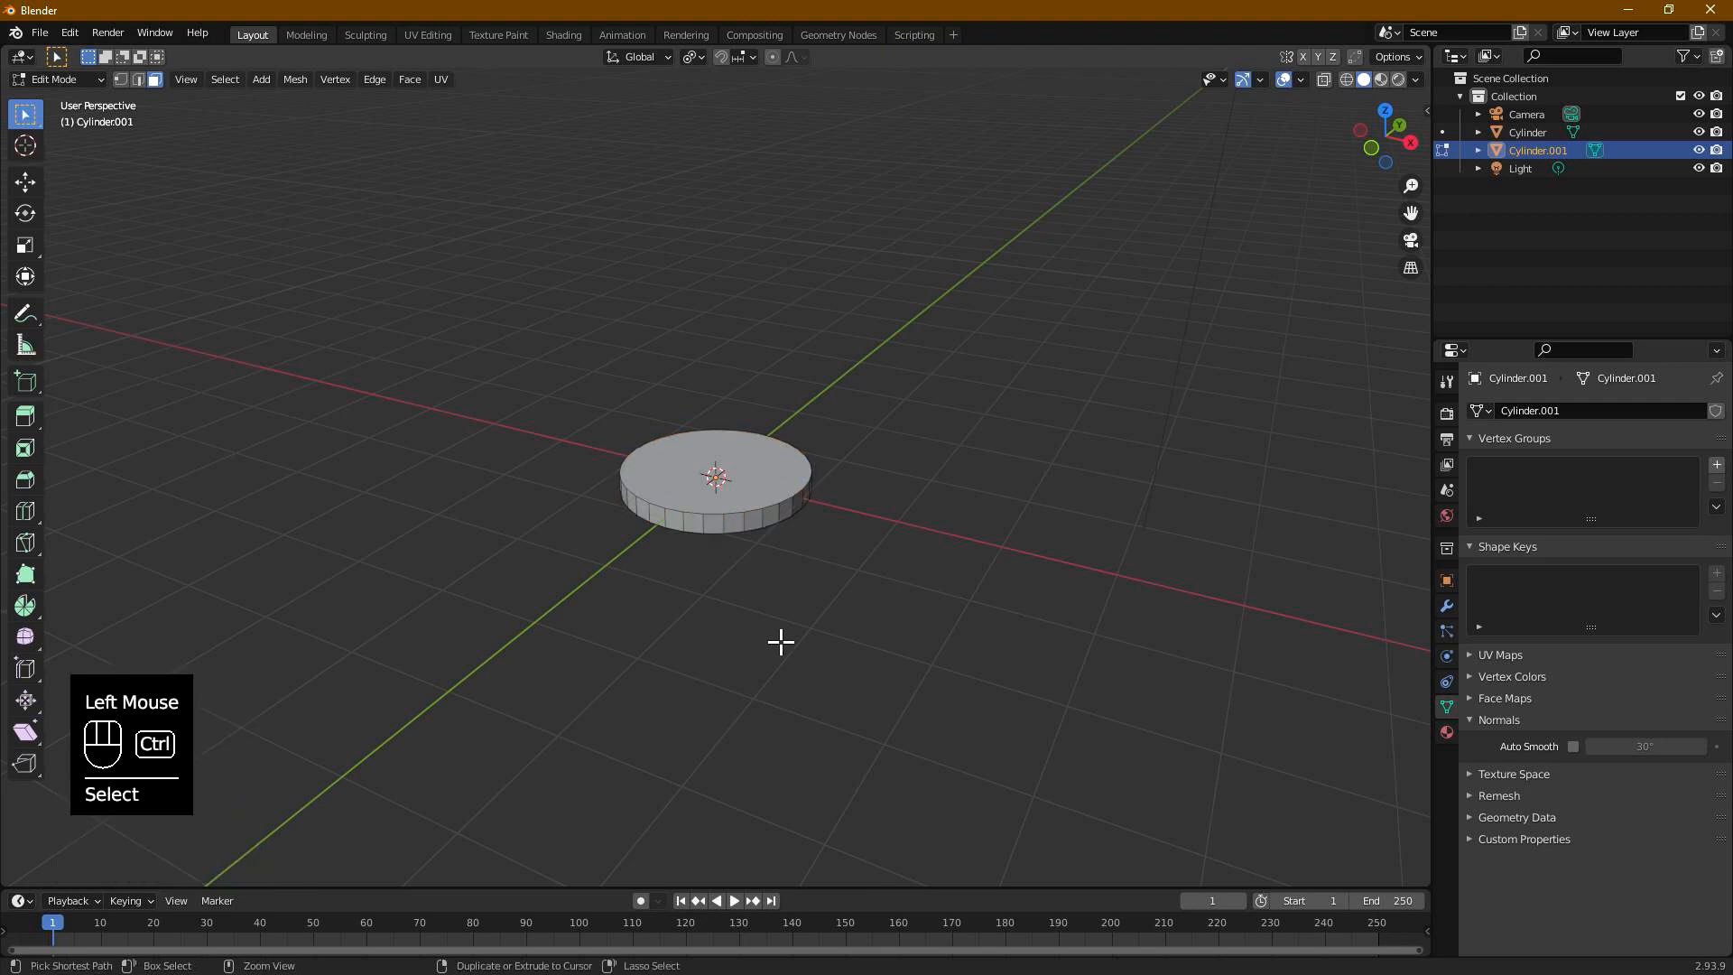
key(ctrl+z)
key(ctrl+z)
key(ctrl+z)
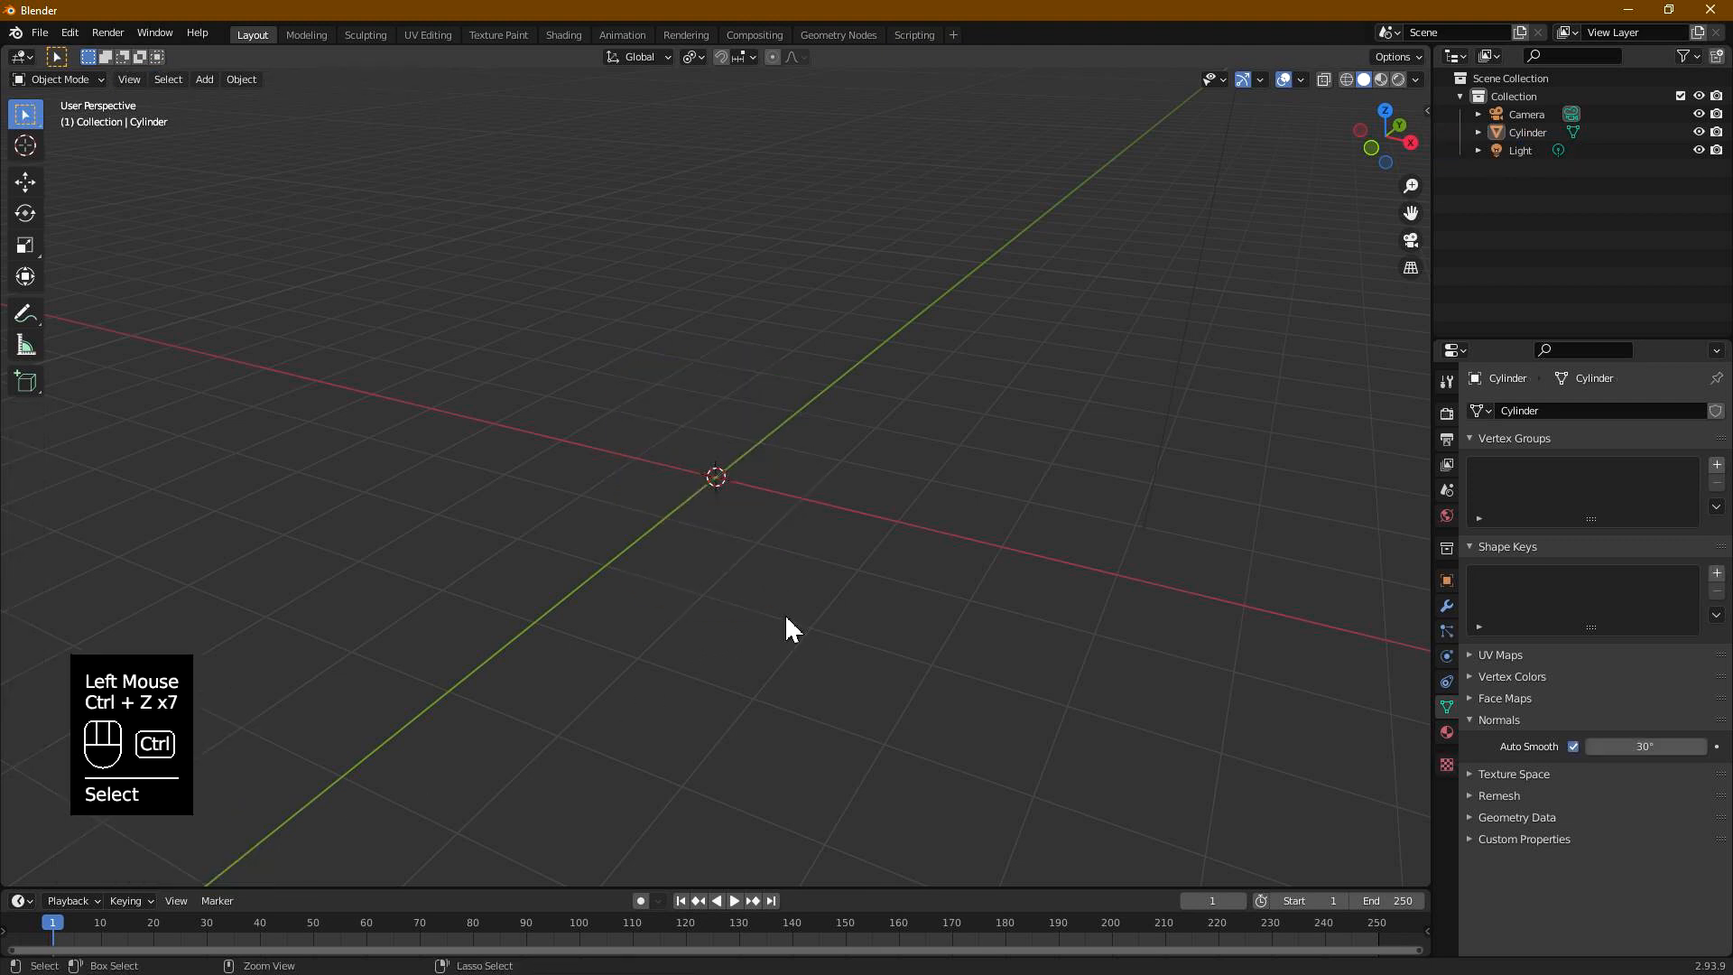
Step: Add a cylinder mesh at the origin and set its vertex count to 36
key(shift+a)
mouse_move(781, 562)
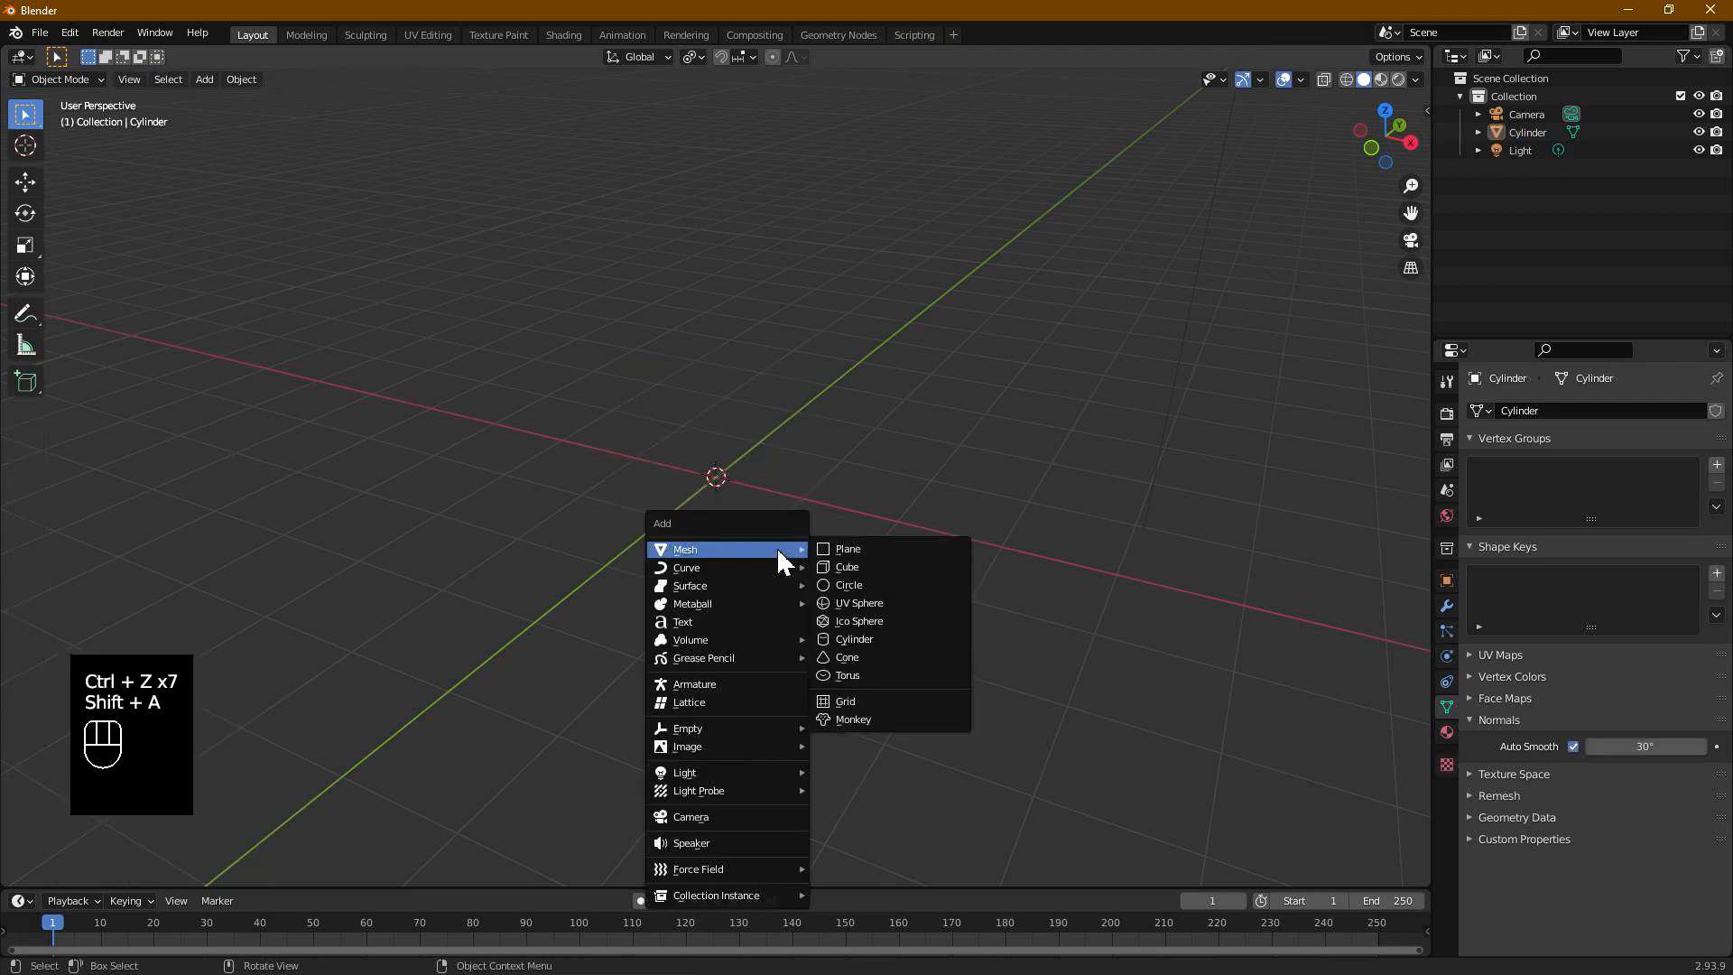
click(863, 639)
click(255, 655)
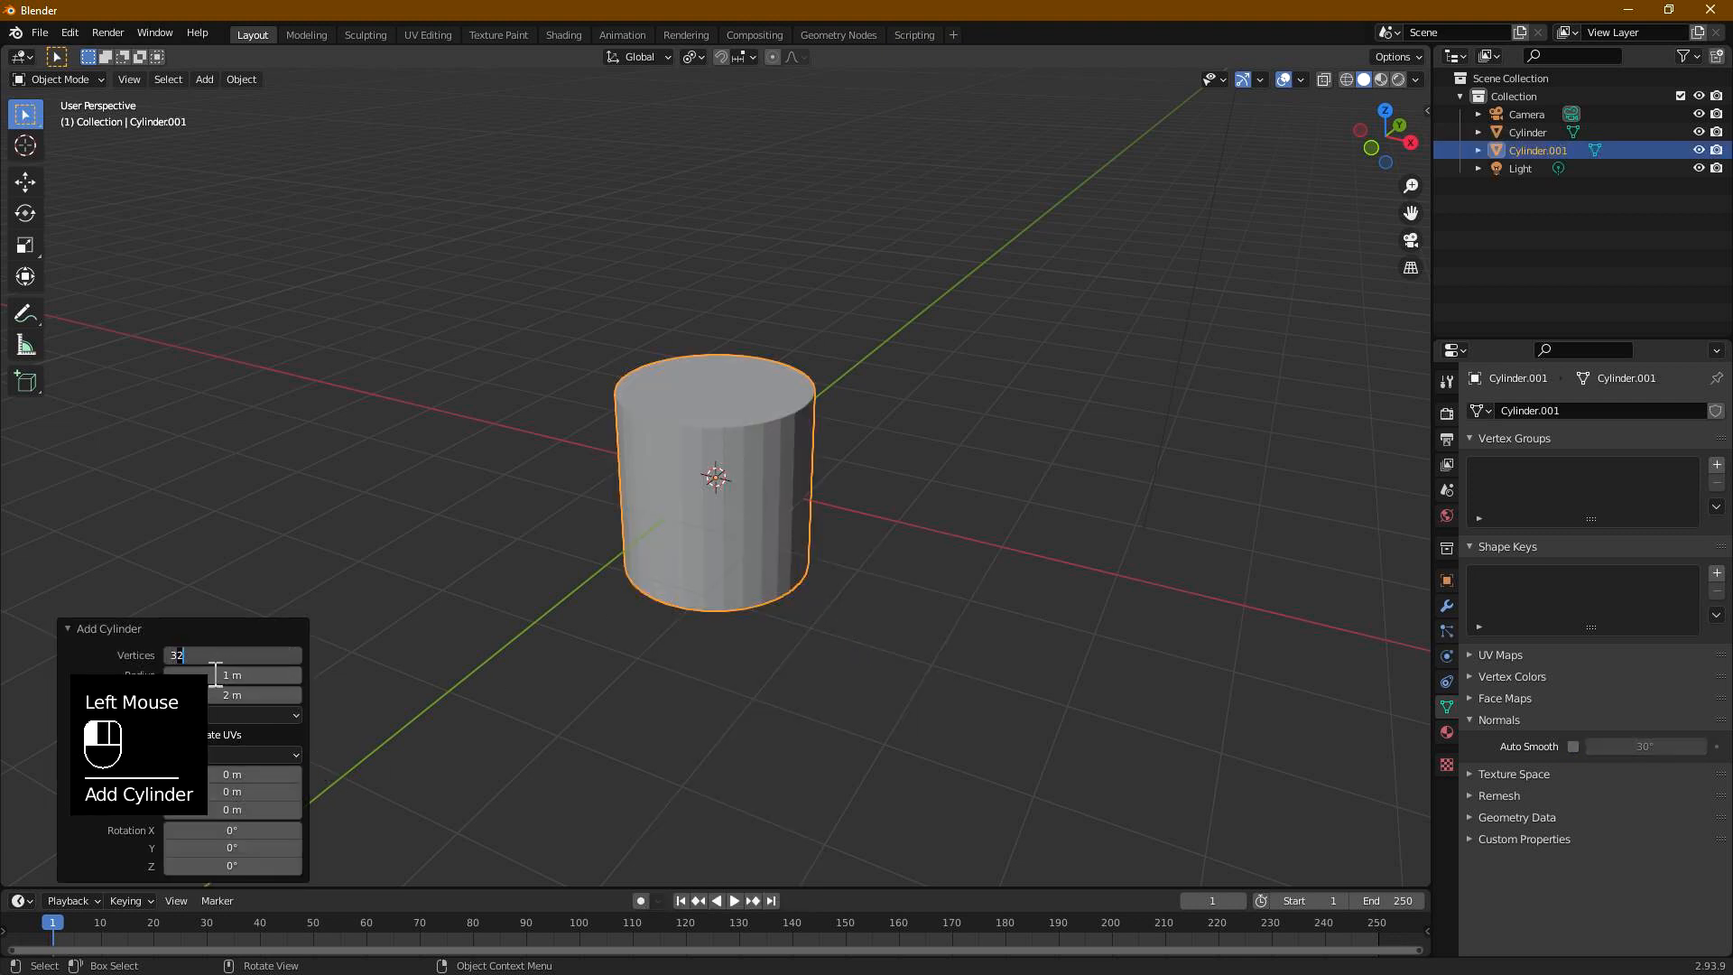
key(Return)
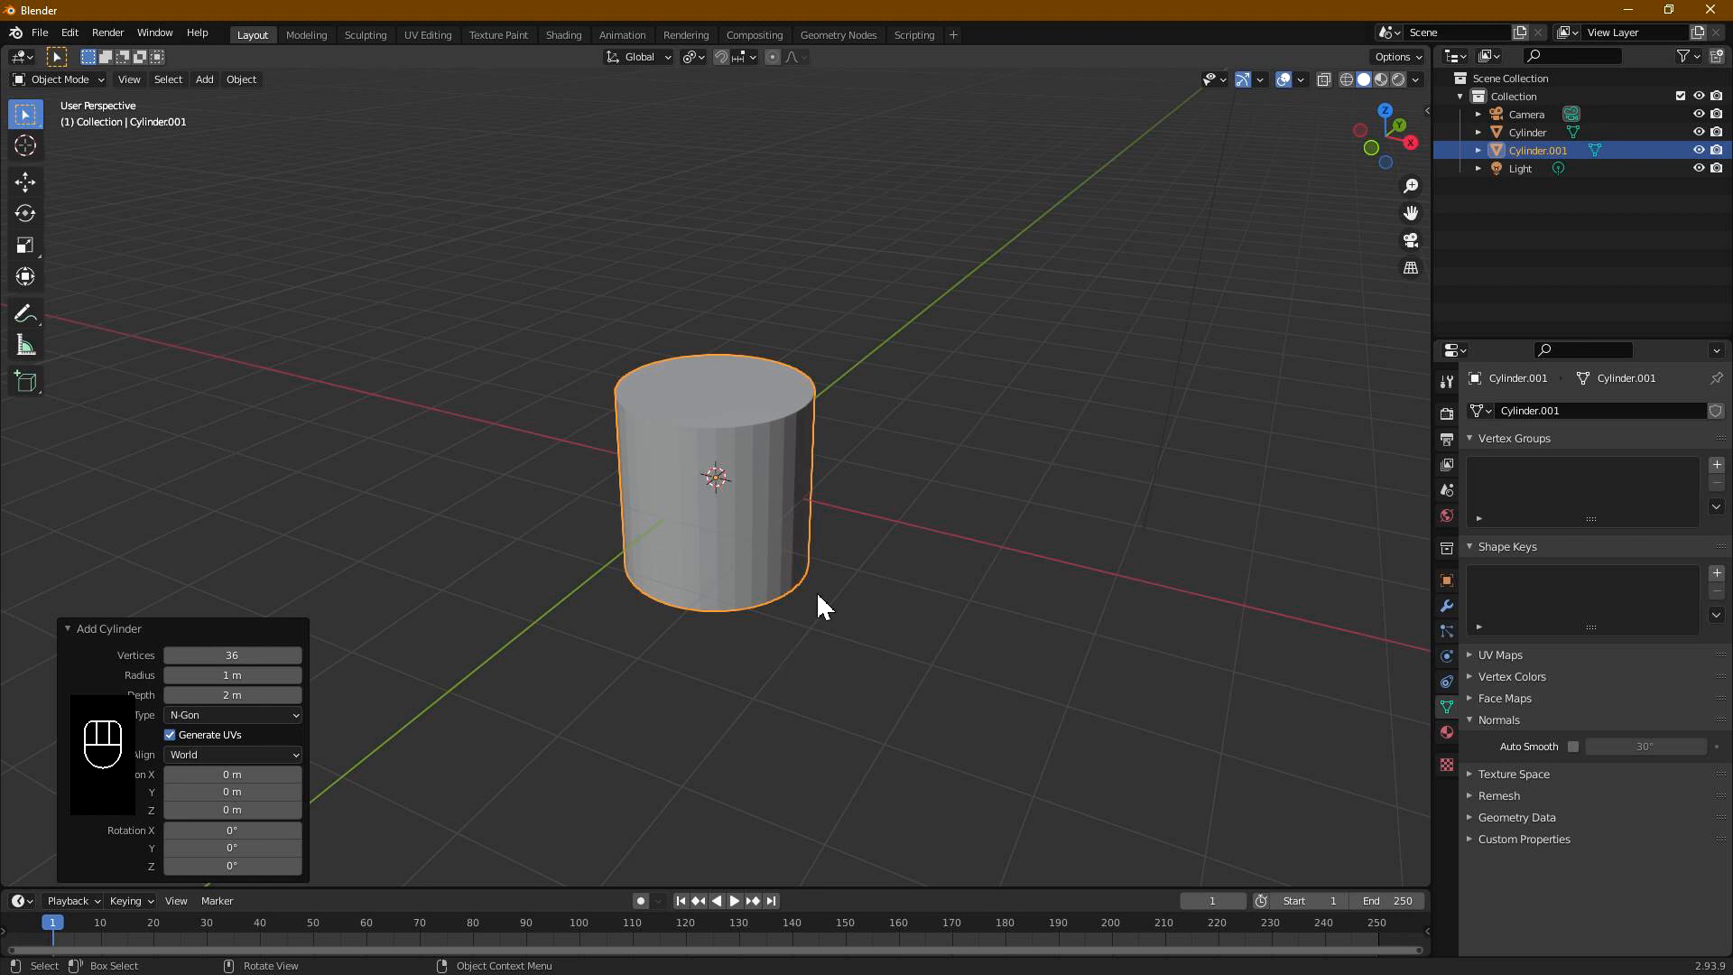
Step: Flatten the new cylinder into a thin disc by scaling its mesh along Z to about 0.09
middle_drag(782, 653, 855, 608)
click(758, 542)
key(Tab)
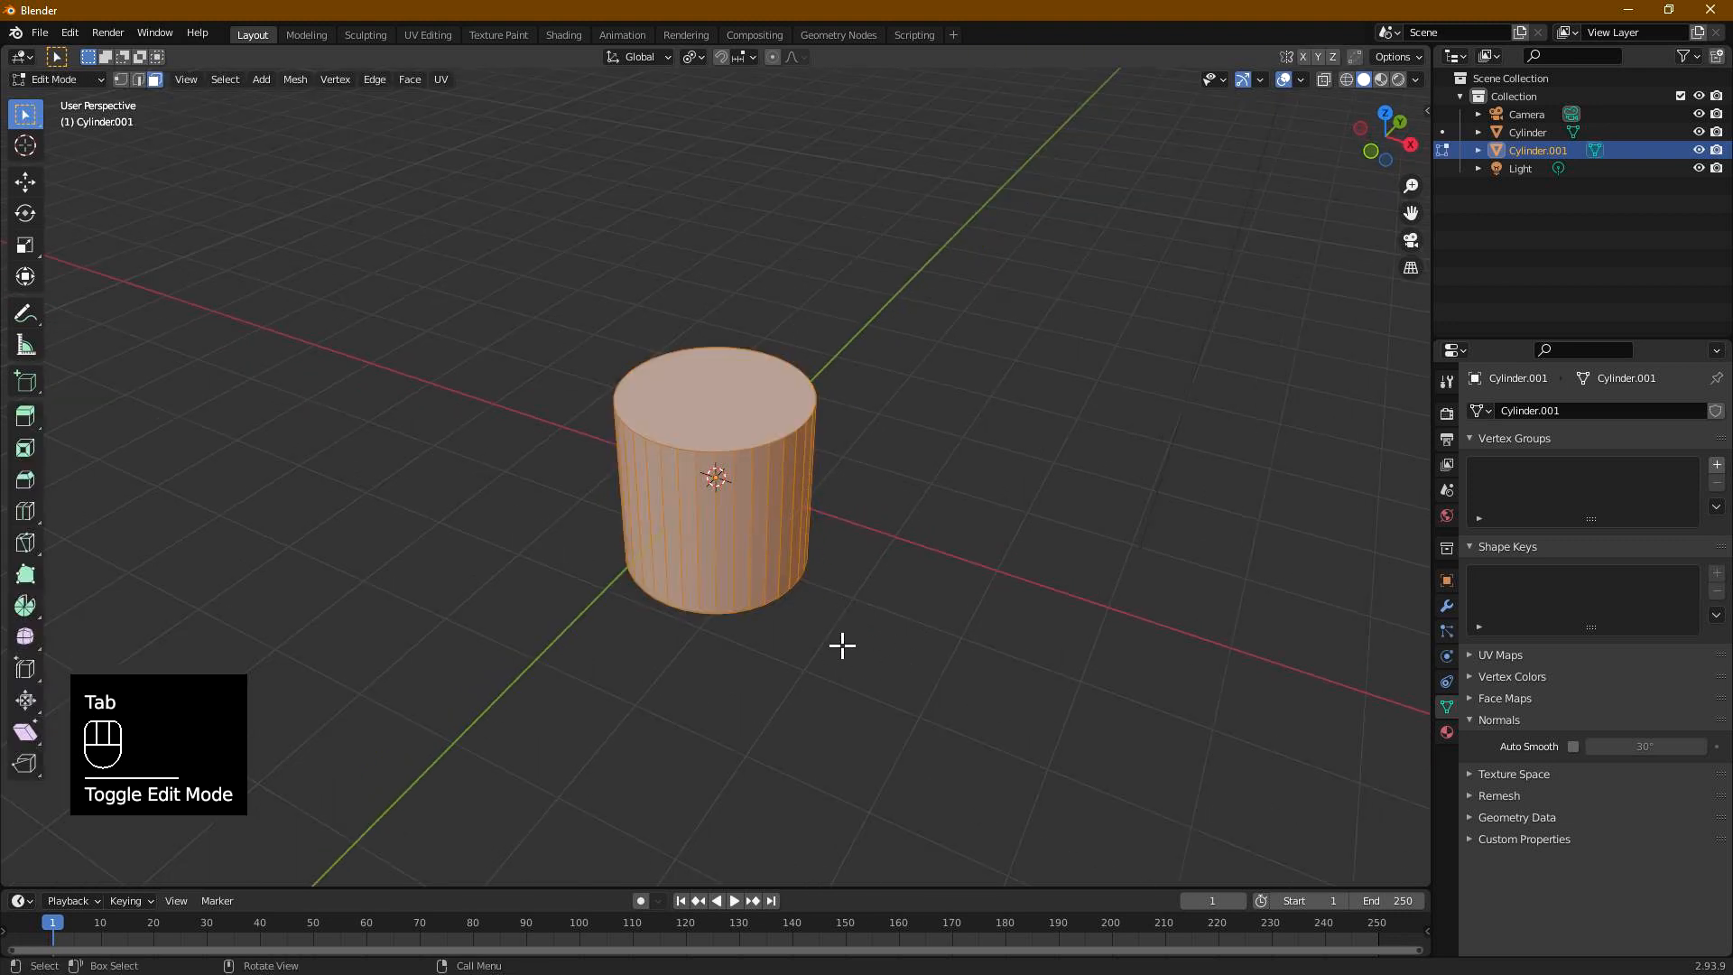
key(s)
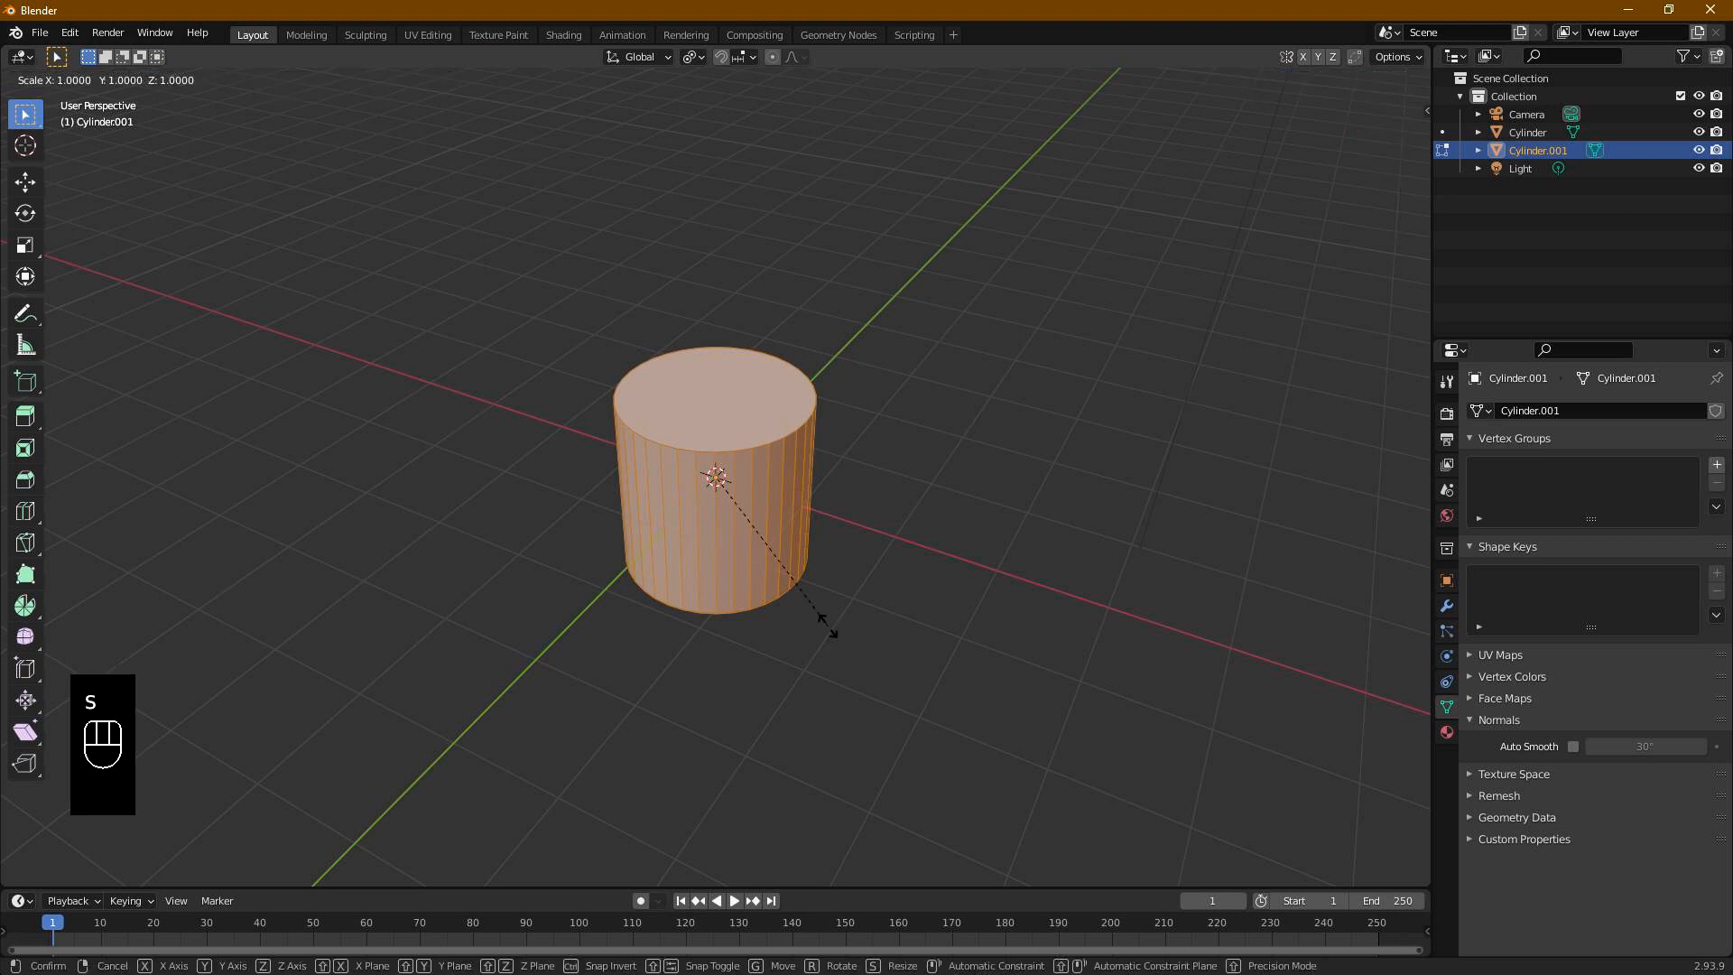
key(z)
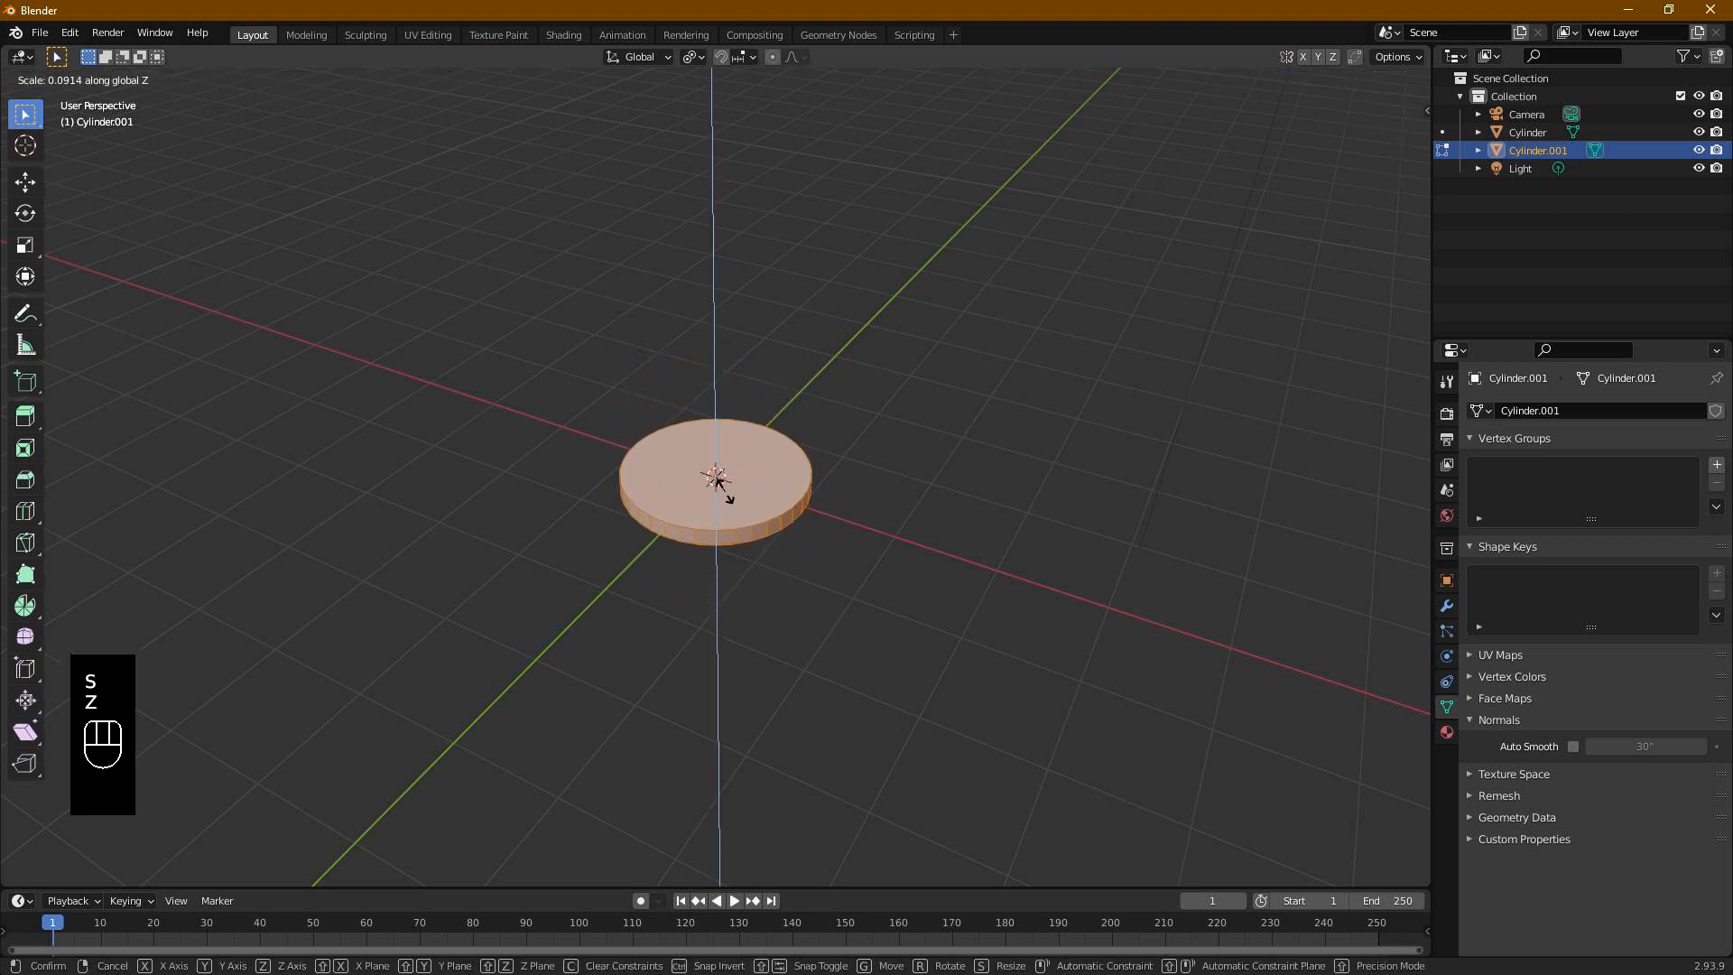
click(718, 479)
Step: Select the complete loop of faces around the disc's side
scroll(777, 619, up, 3)
middle_drag(778, 614, 916, 658)
click(758, 587)
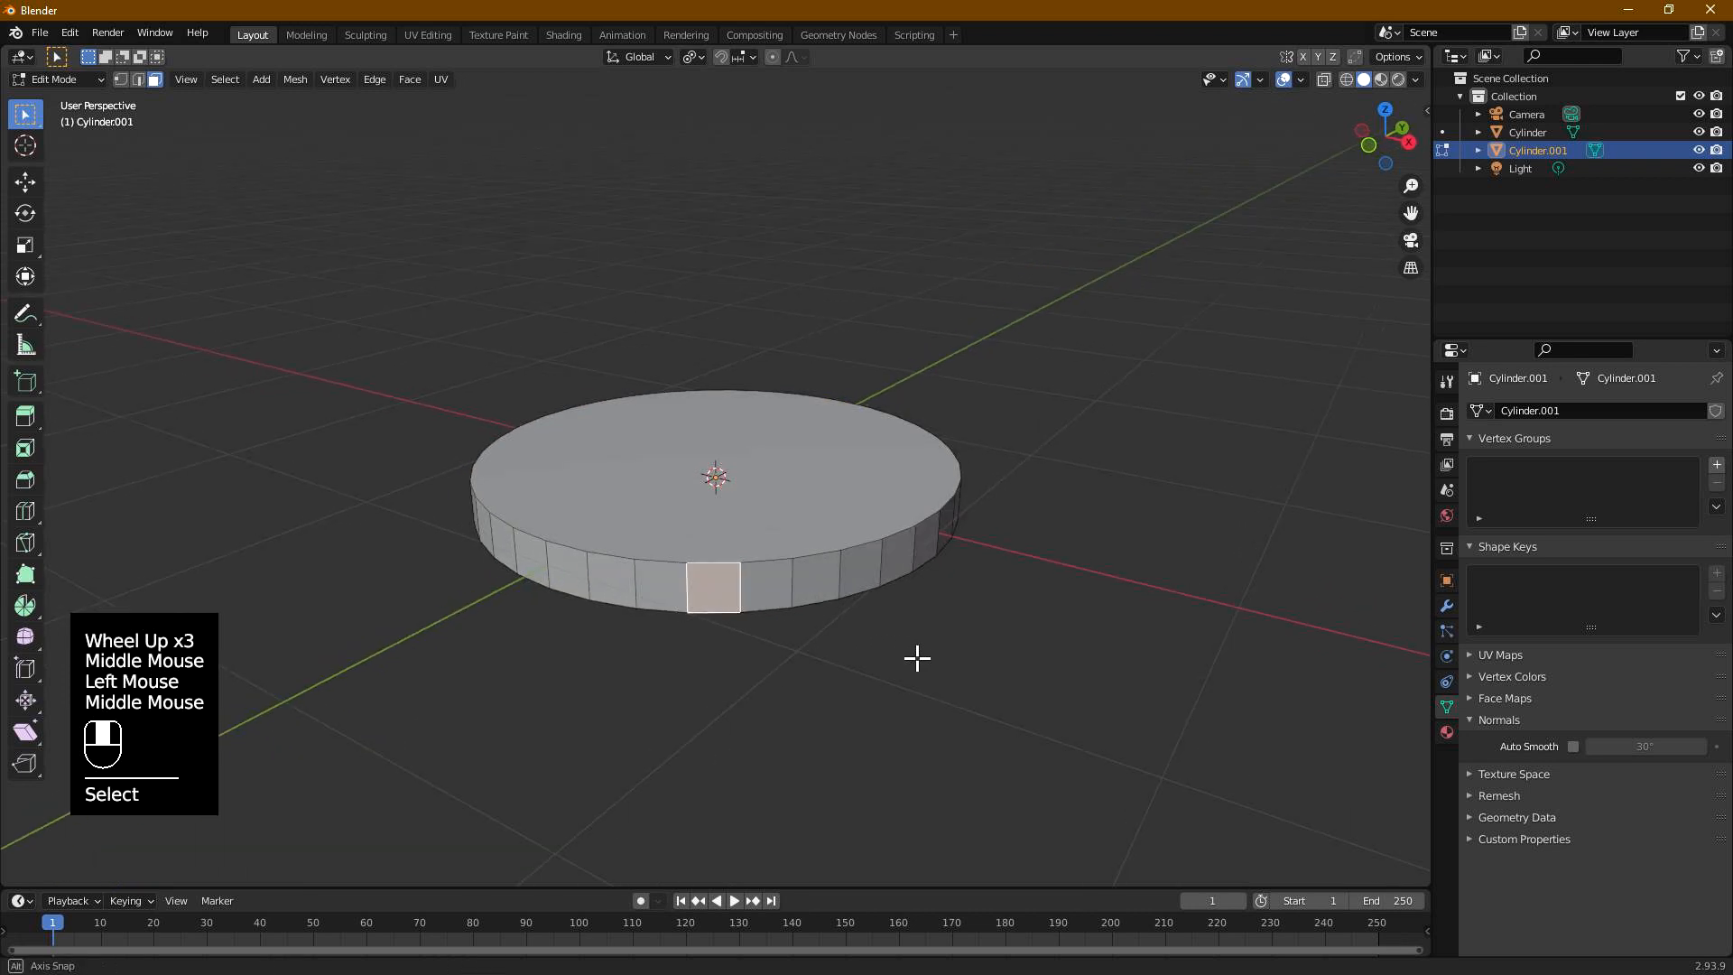
shift+click(787, 597)
shift+click(821, 597)
click(736, 590)
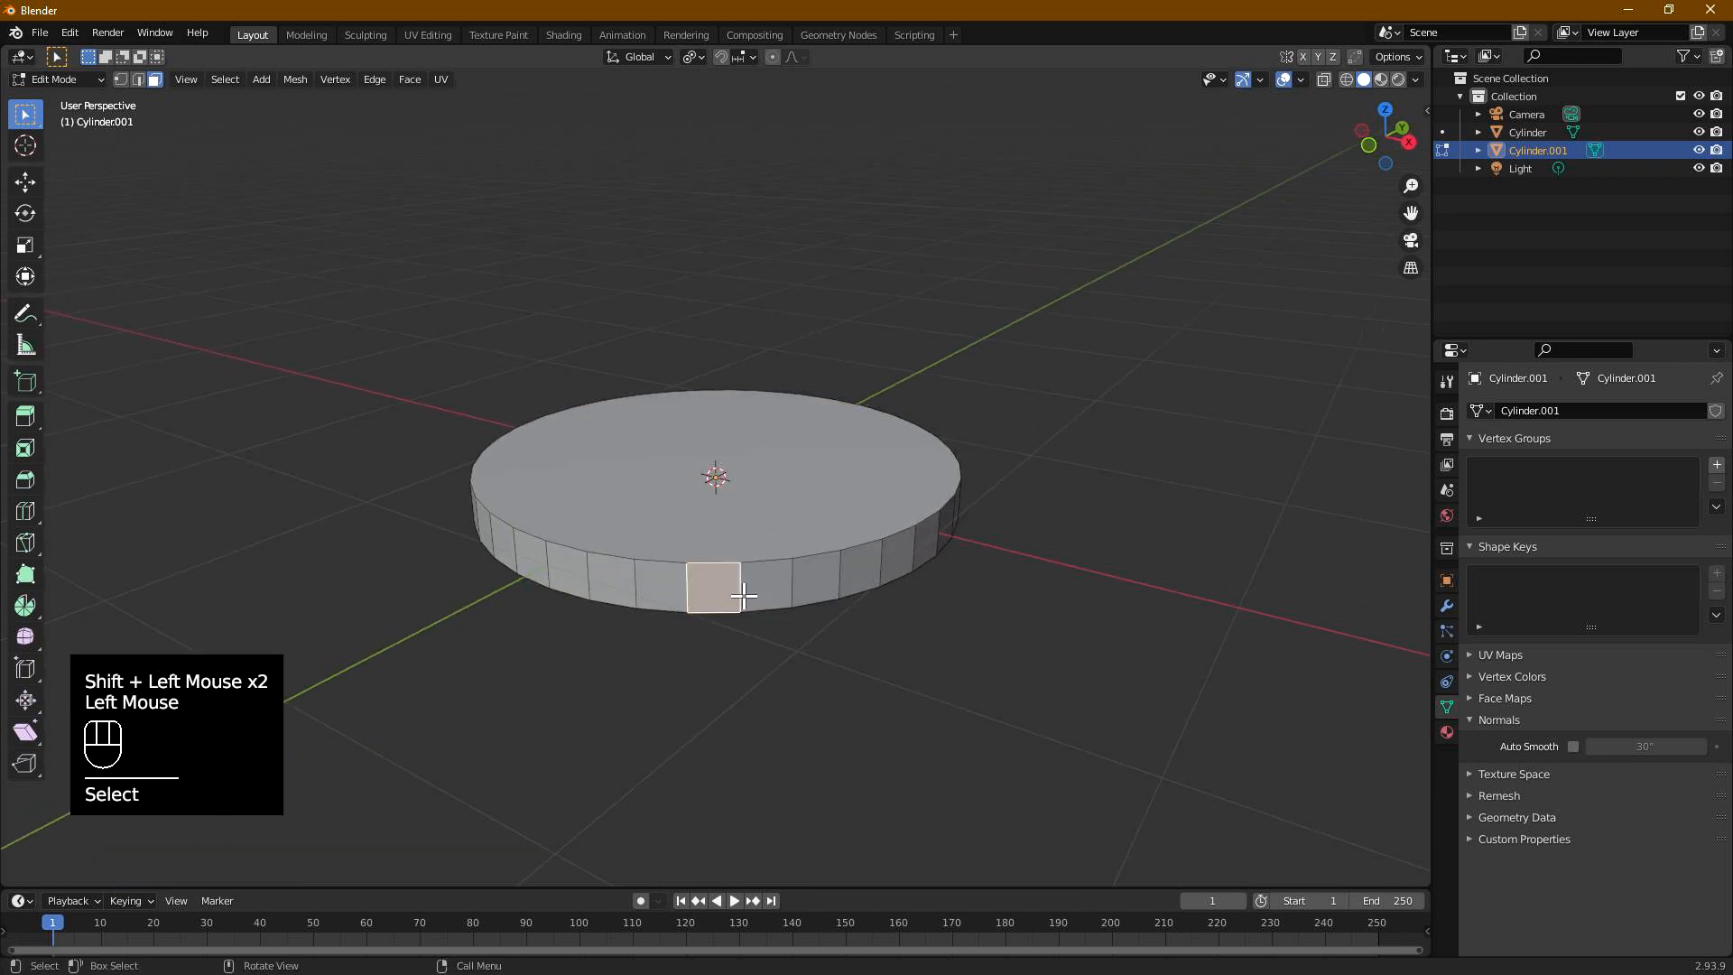
alt+click(743, 594)
Step: Apply Checker Deselect to the side faces with Deselected set to 2 and Selected set to 10
scroll(582, 597, down, 2)
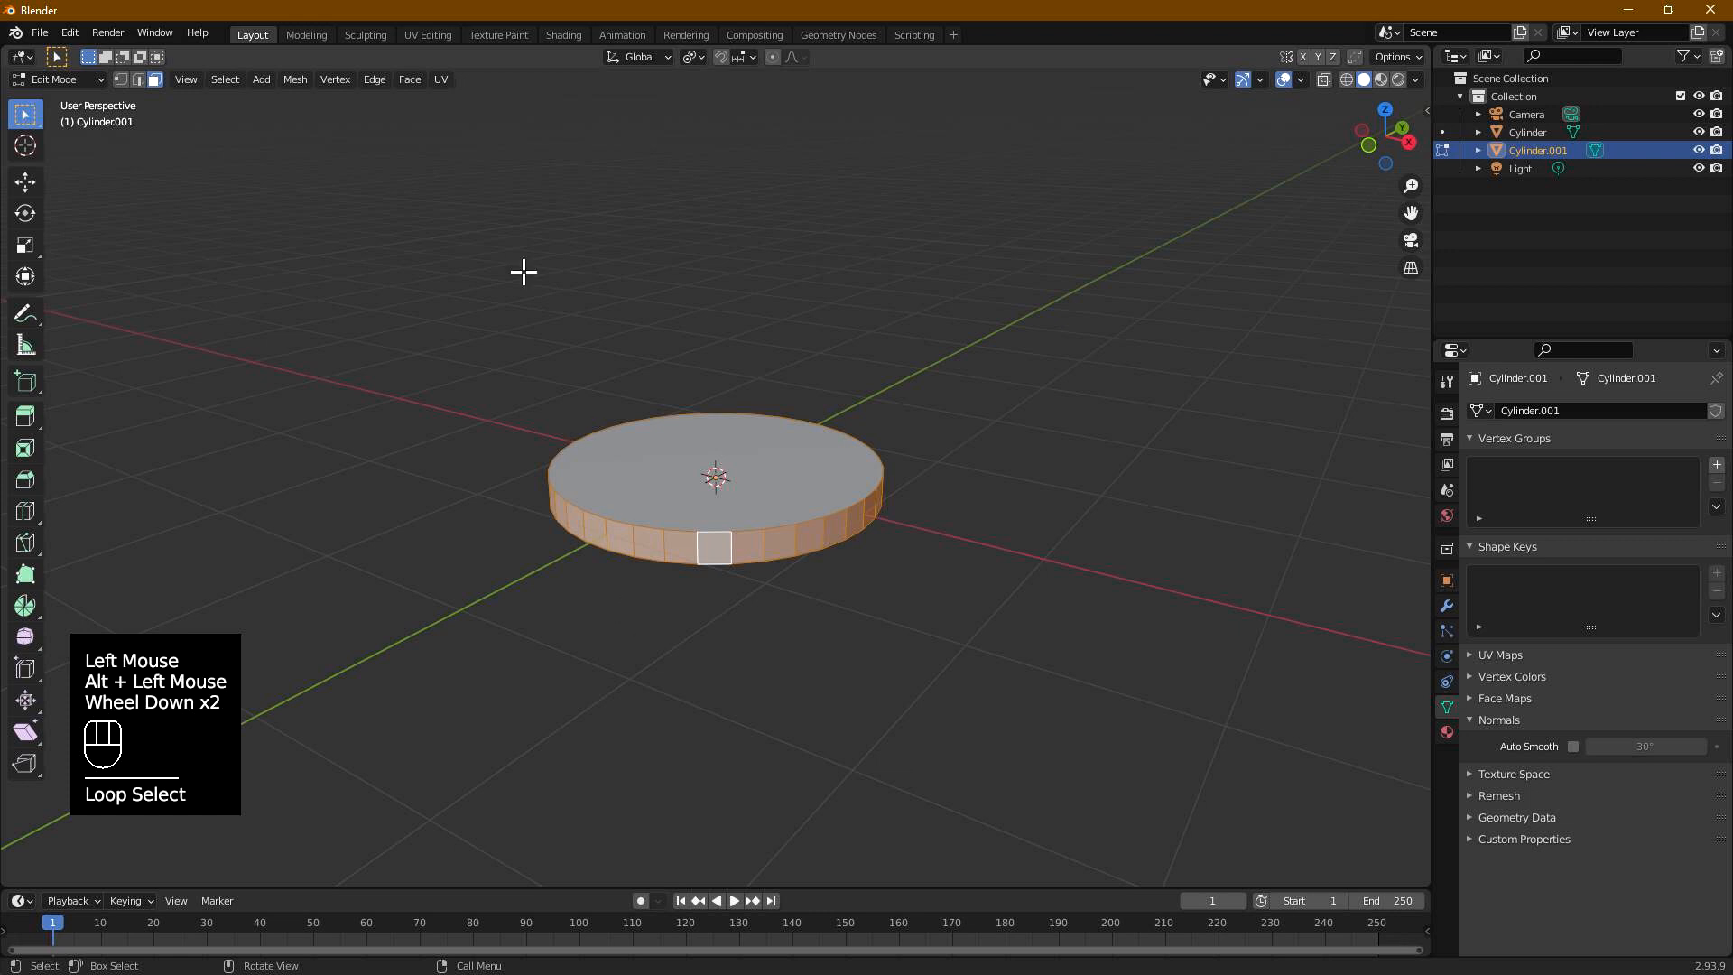
click(236, 79)
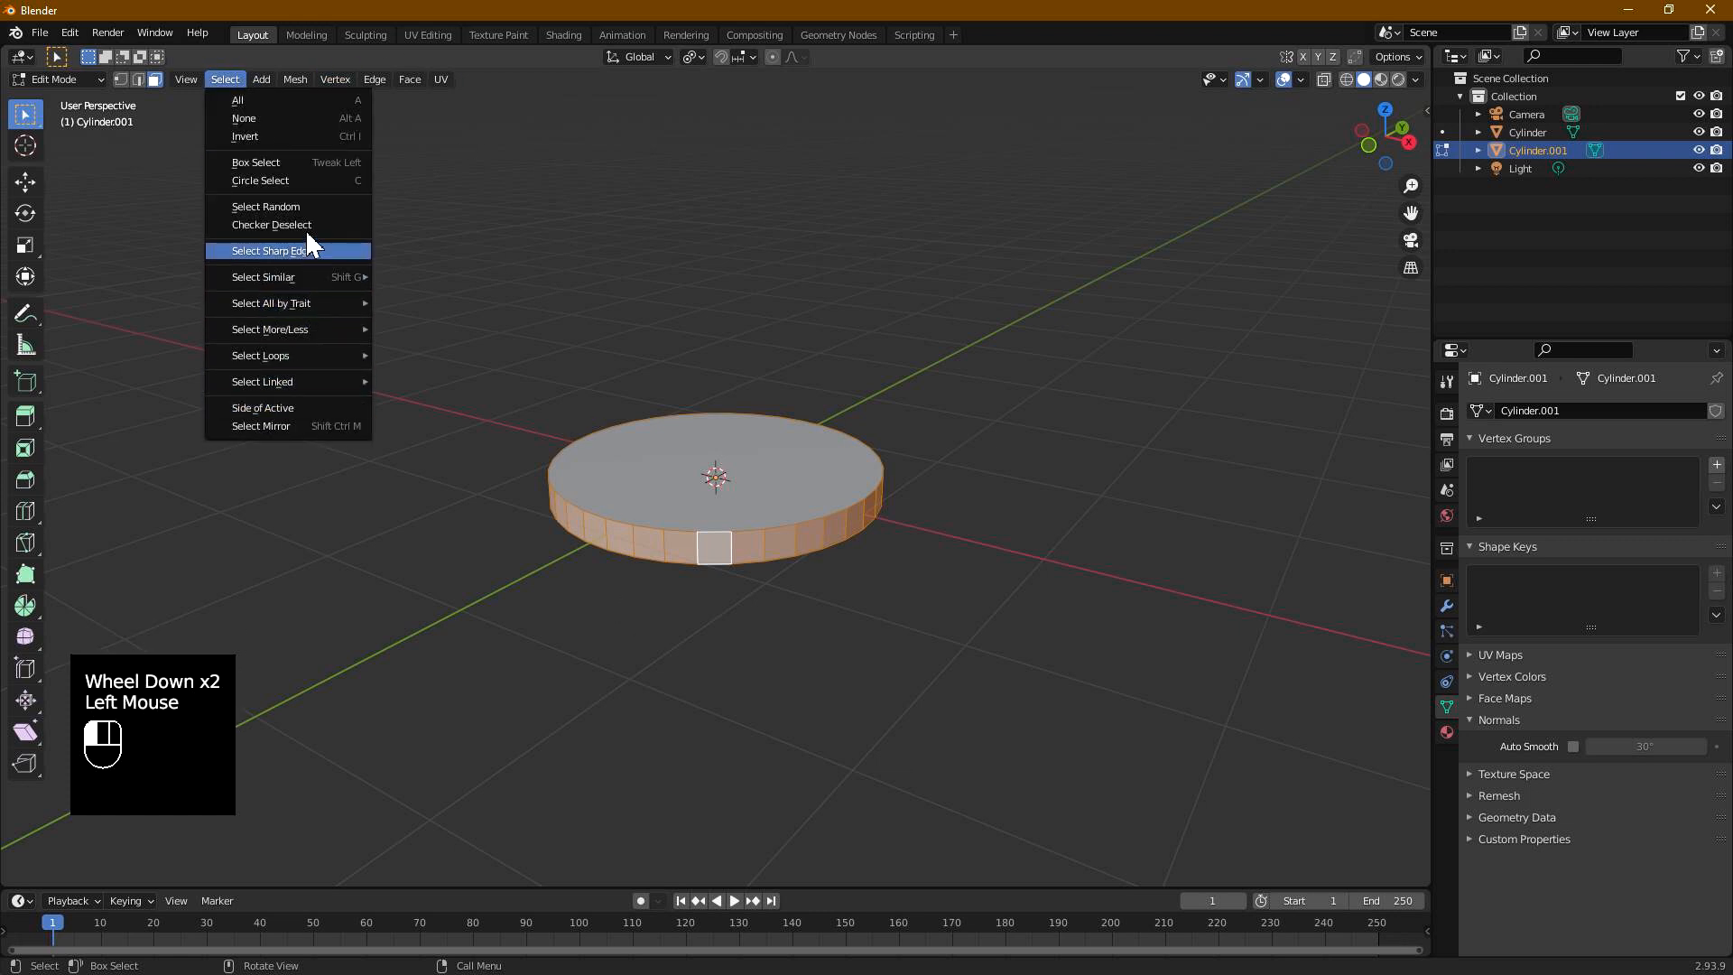
click(271, 225)
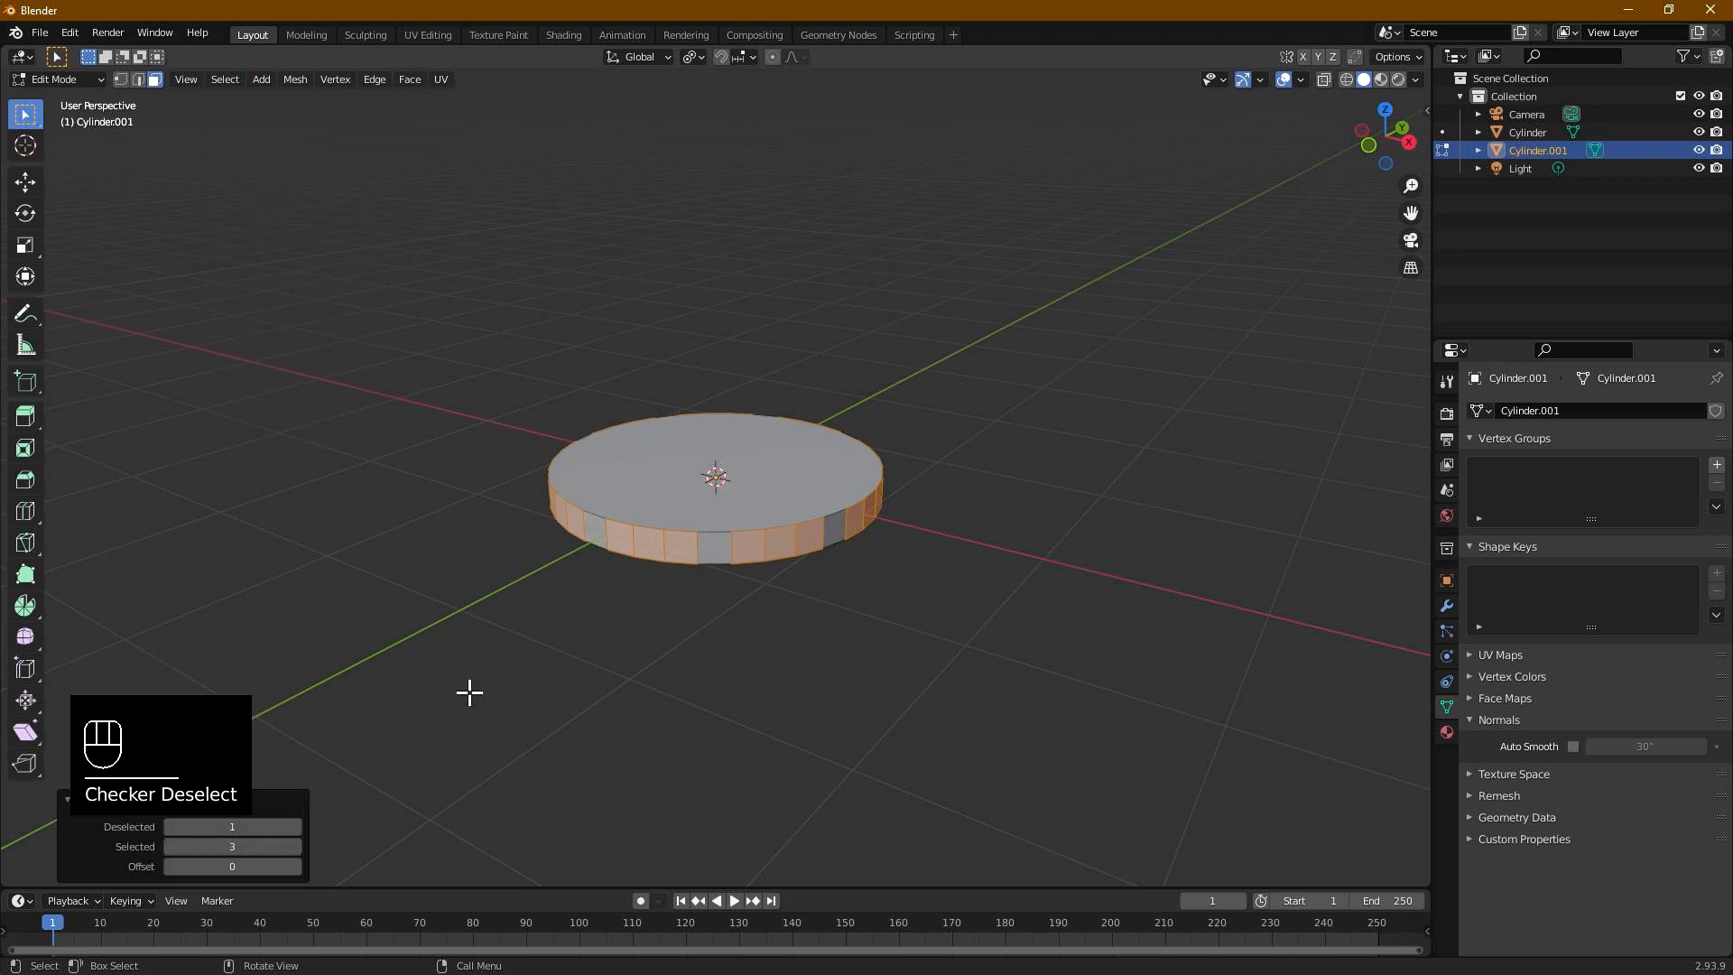
click(271, 856)
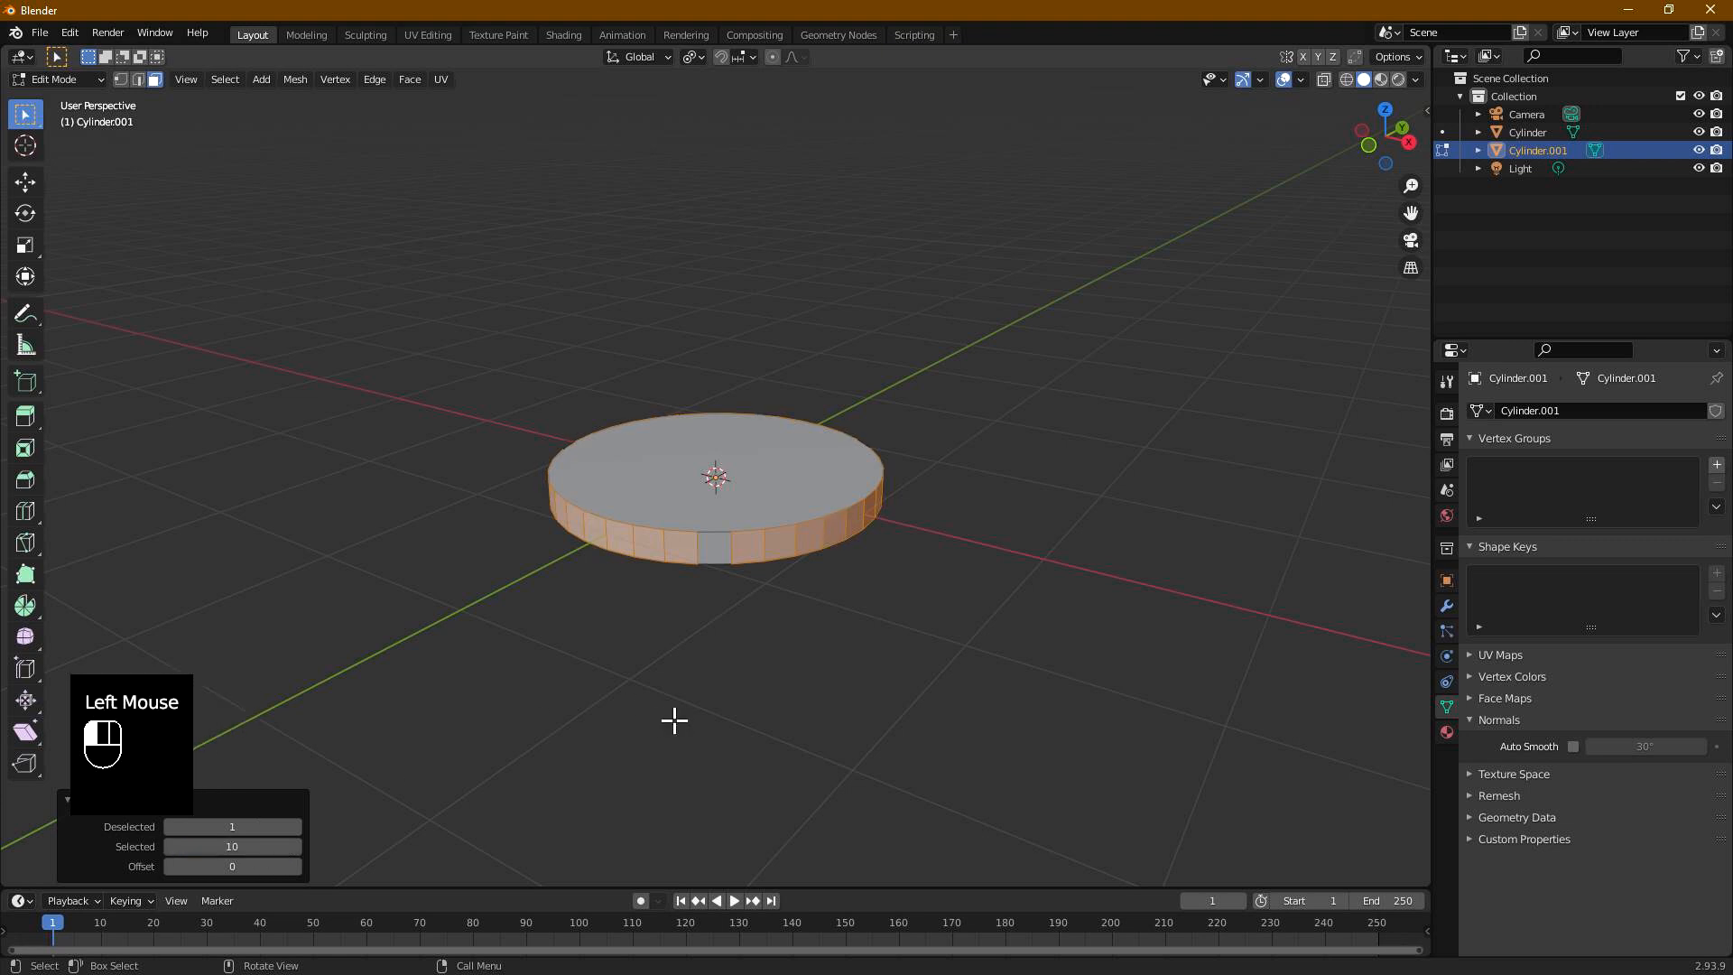
middle_drag(843, 584, 587, 597)
click(264, 858)
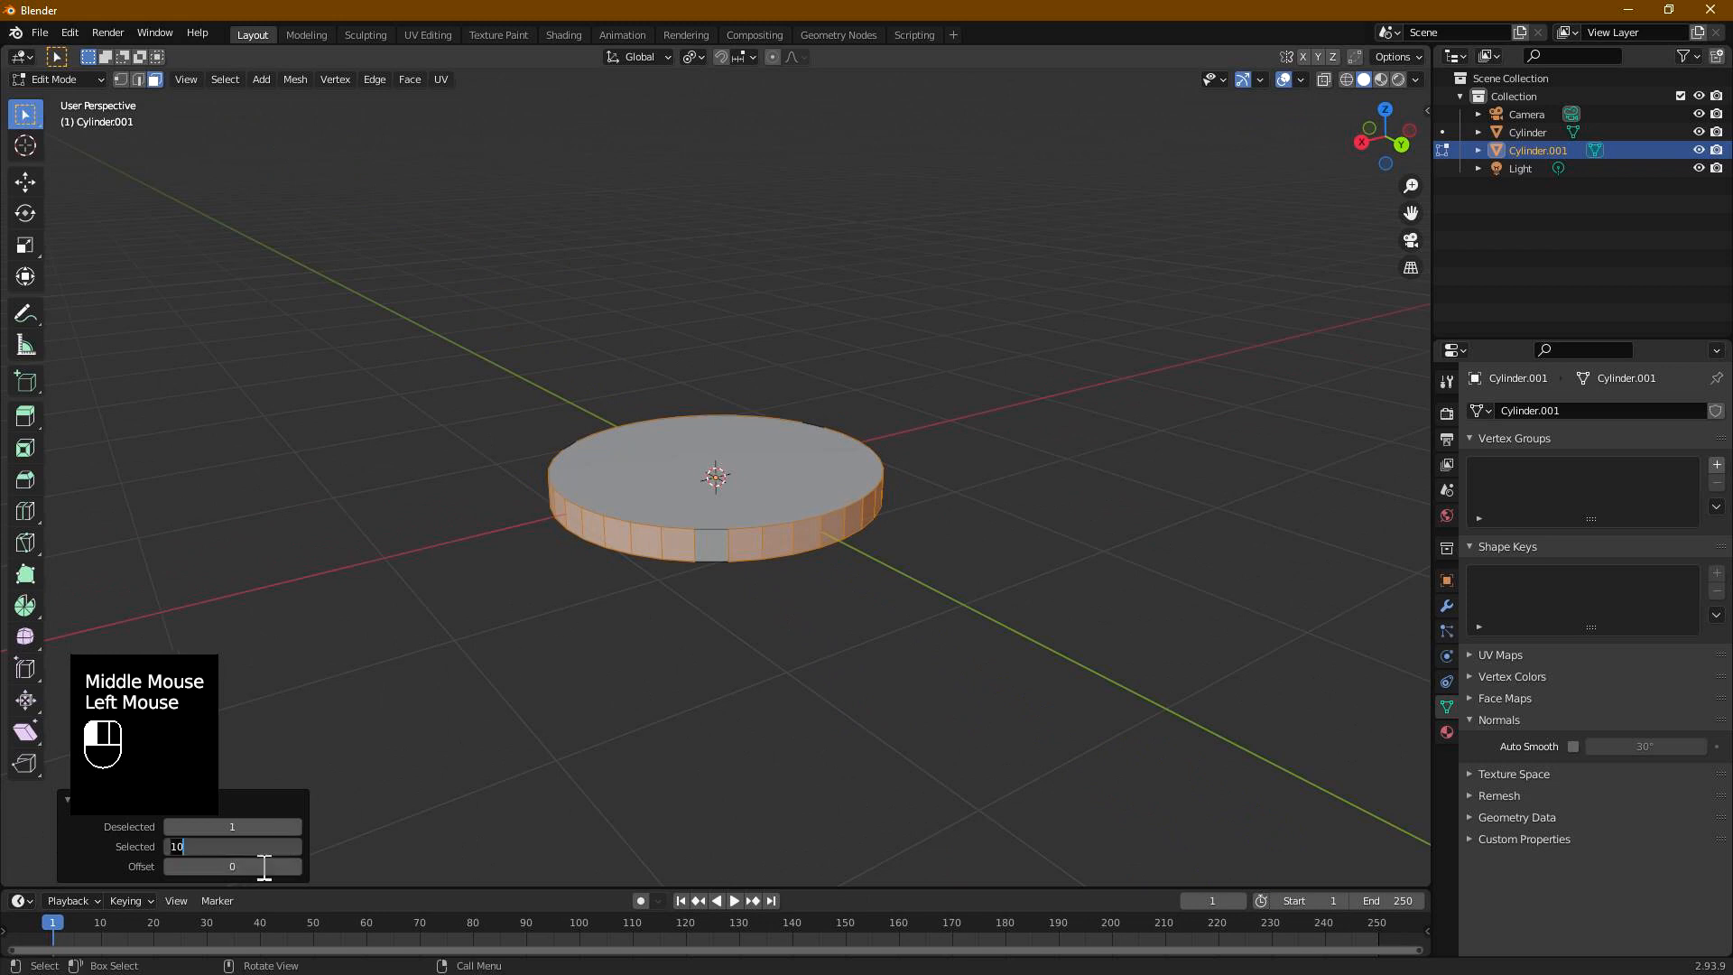
text(9)
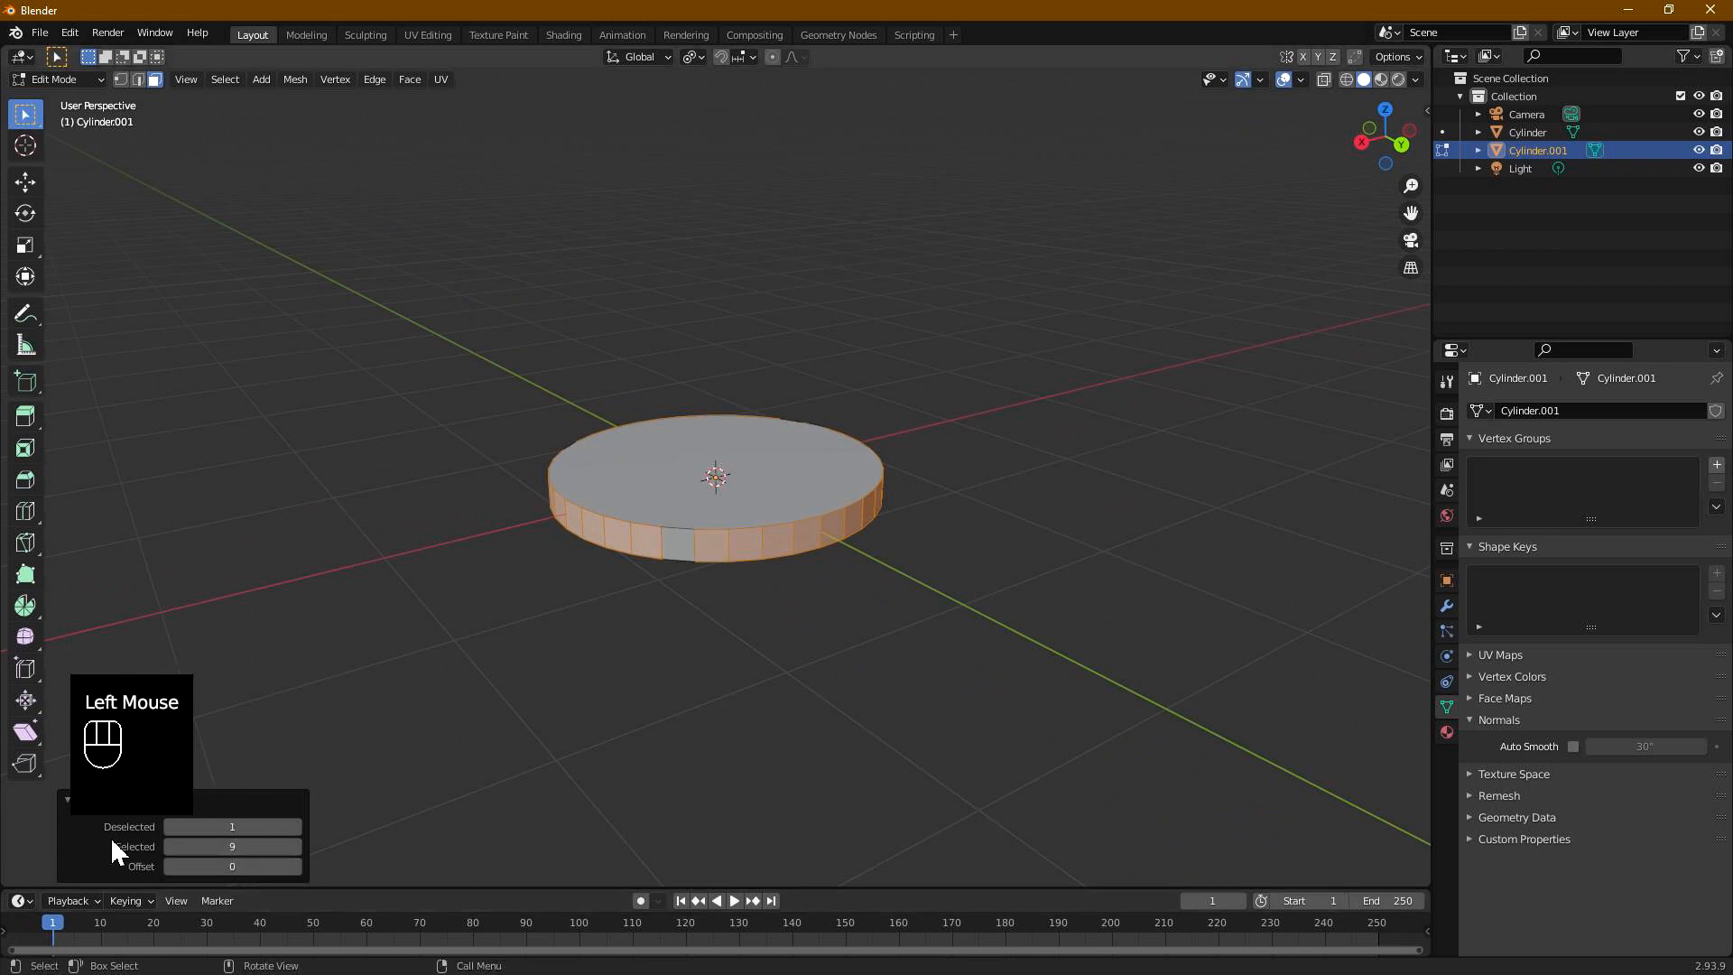
click(296, 827)
click(274, 853)
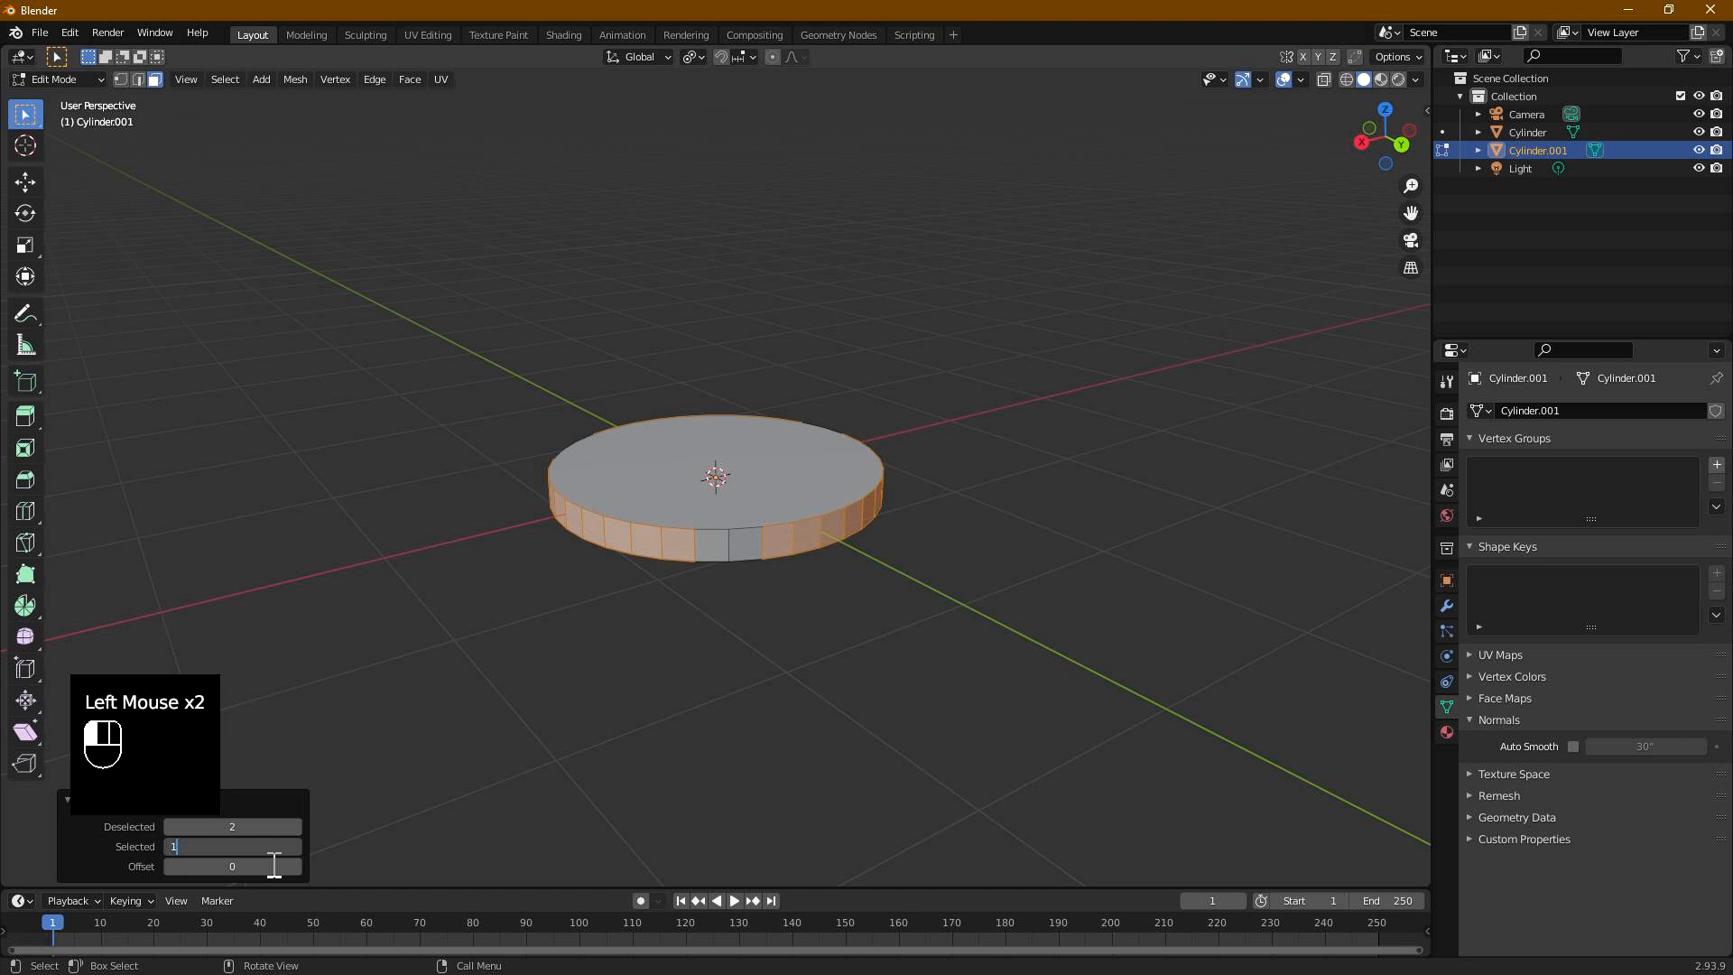
Step: Extrude the selected side faces along their normals by about 3.05 m to form three blades
middle_drag(1075, 584, 959, 572)
key(alt+e)
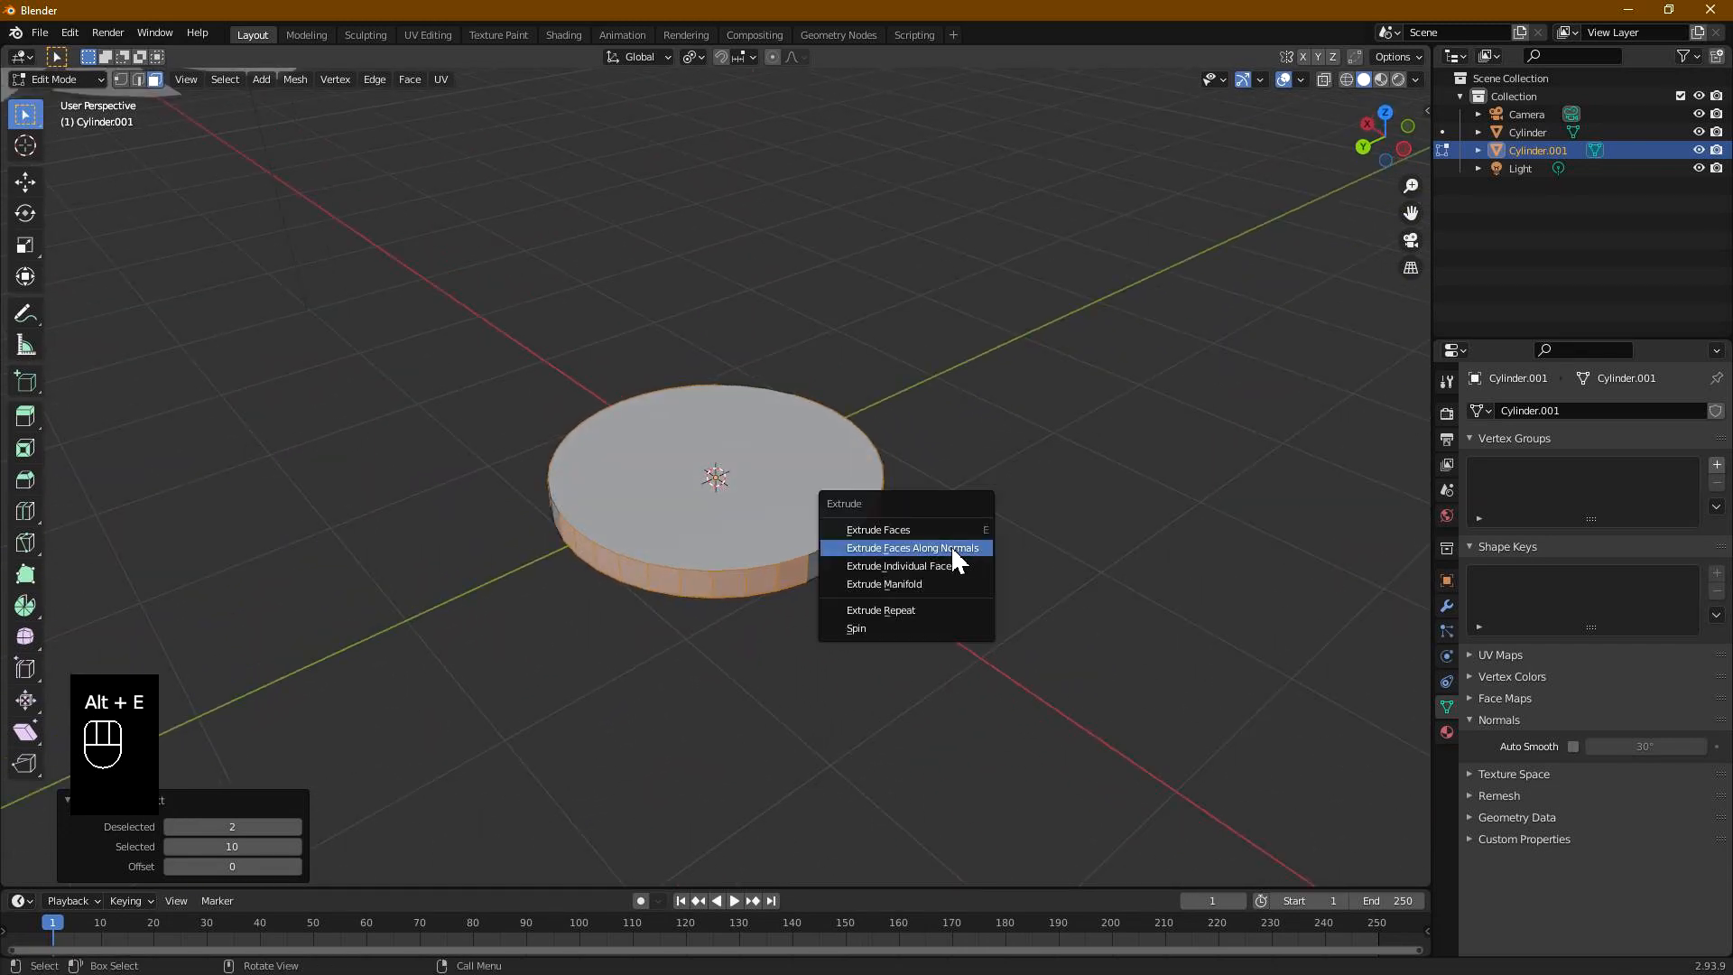
click(955, 553)
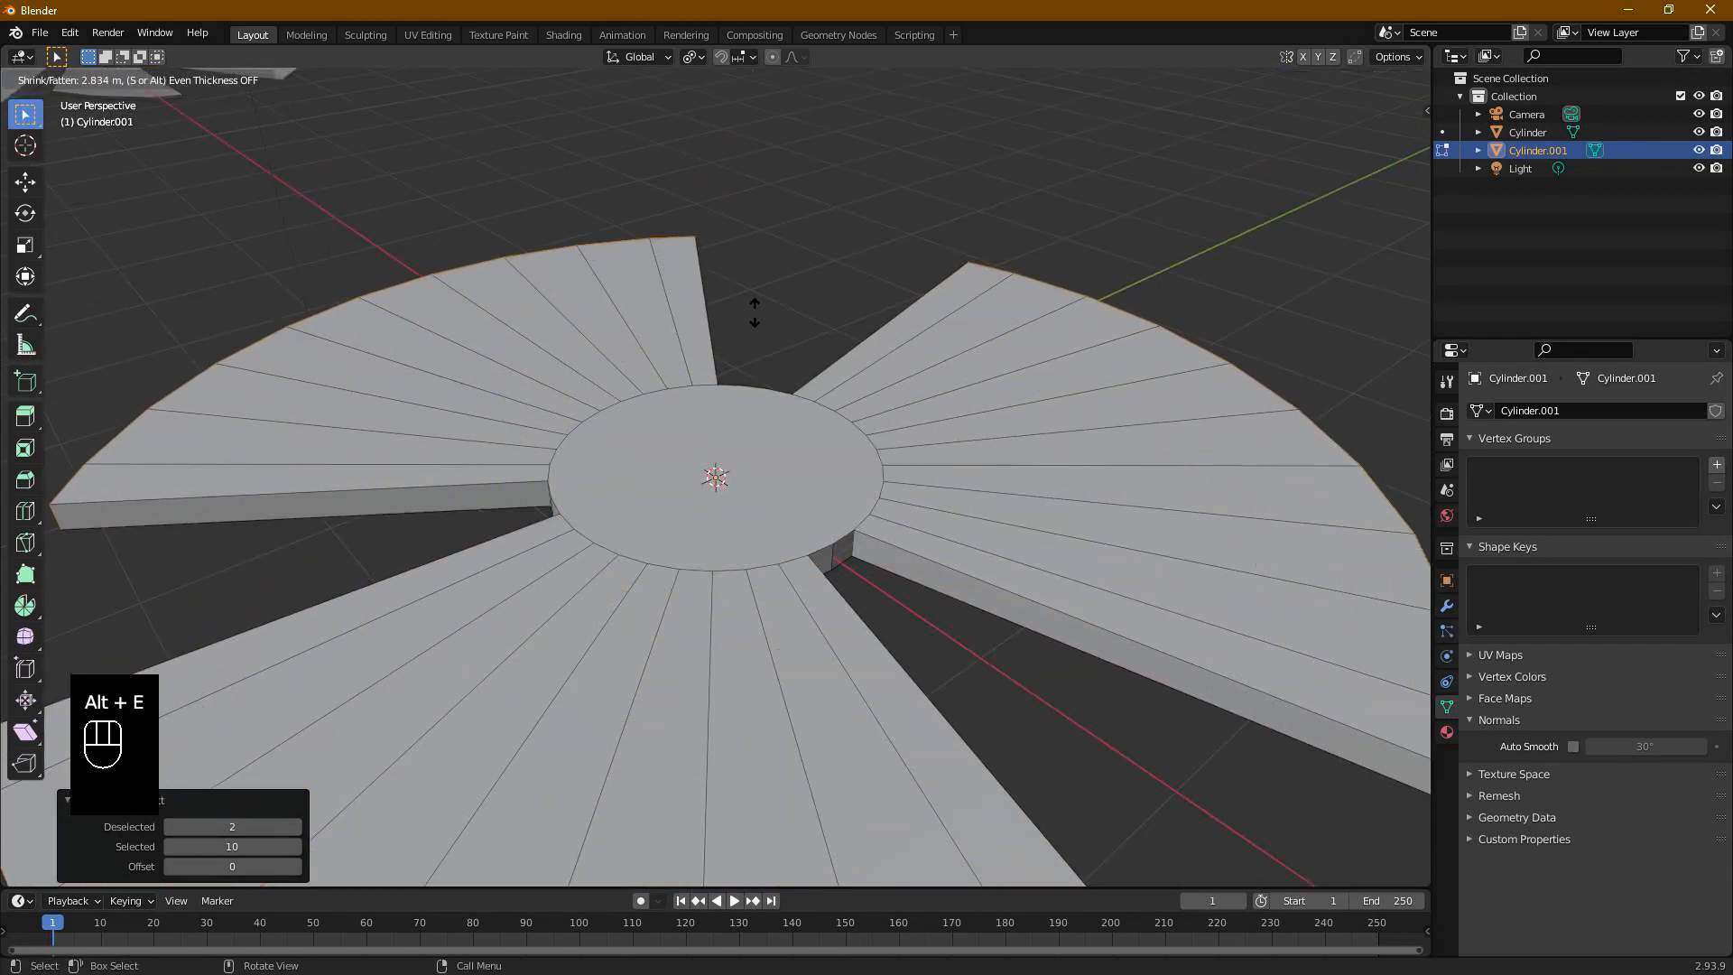
click(739, 306)
Step: Thin the outer ends of the three blades by scaling the selected faces along Z to about 0.218
middle_drag(739, 306, 808, 449)
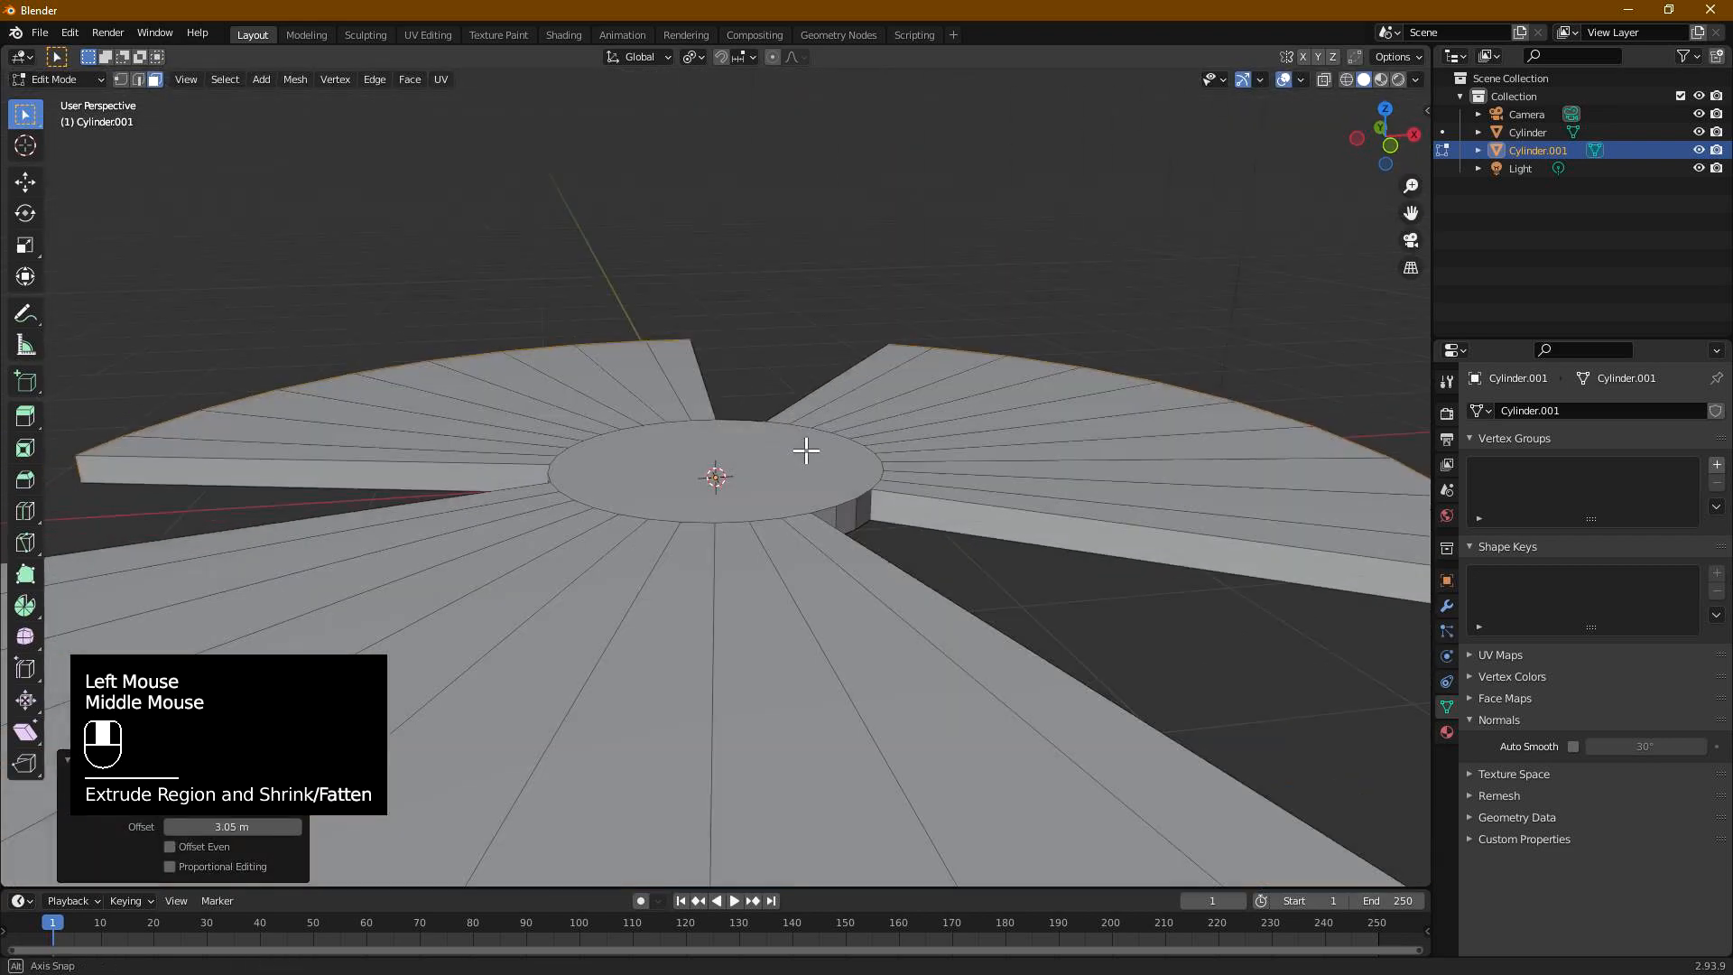
scroll(847, 508, down, 3)
middle_drag(847, 508, 921, 456)
scroll(804, 541, up, 1)
middle_drag(804, 542, 827, 536)
scroll(826, 537, up, 1)
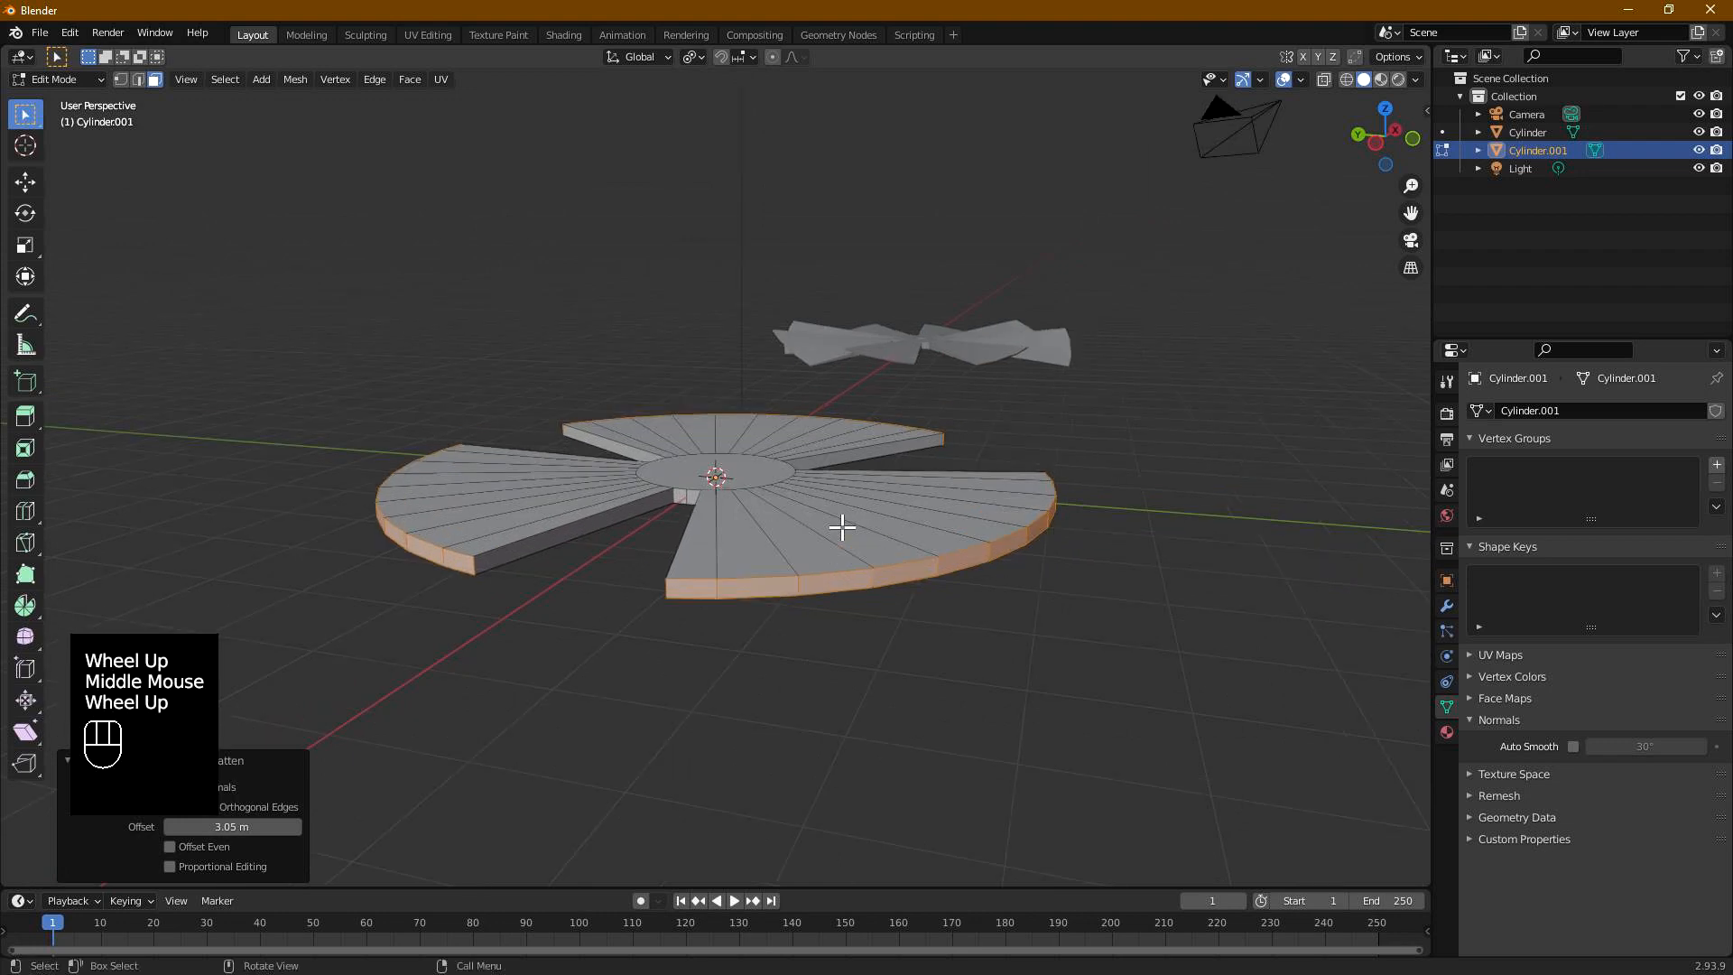
key(s)
key(z)
click(746, 479)
Step: Use individual origins as the pivot point and rotate the blades' outer faces to twist the three blades
middle_drag(747, 479, 799, 560)
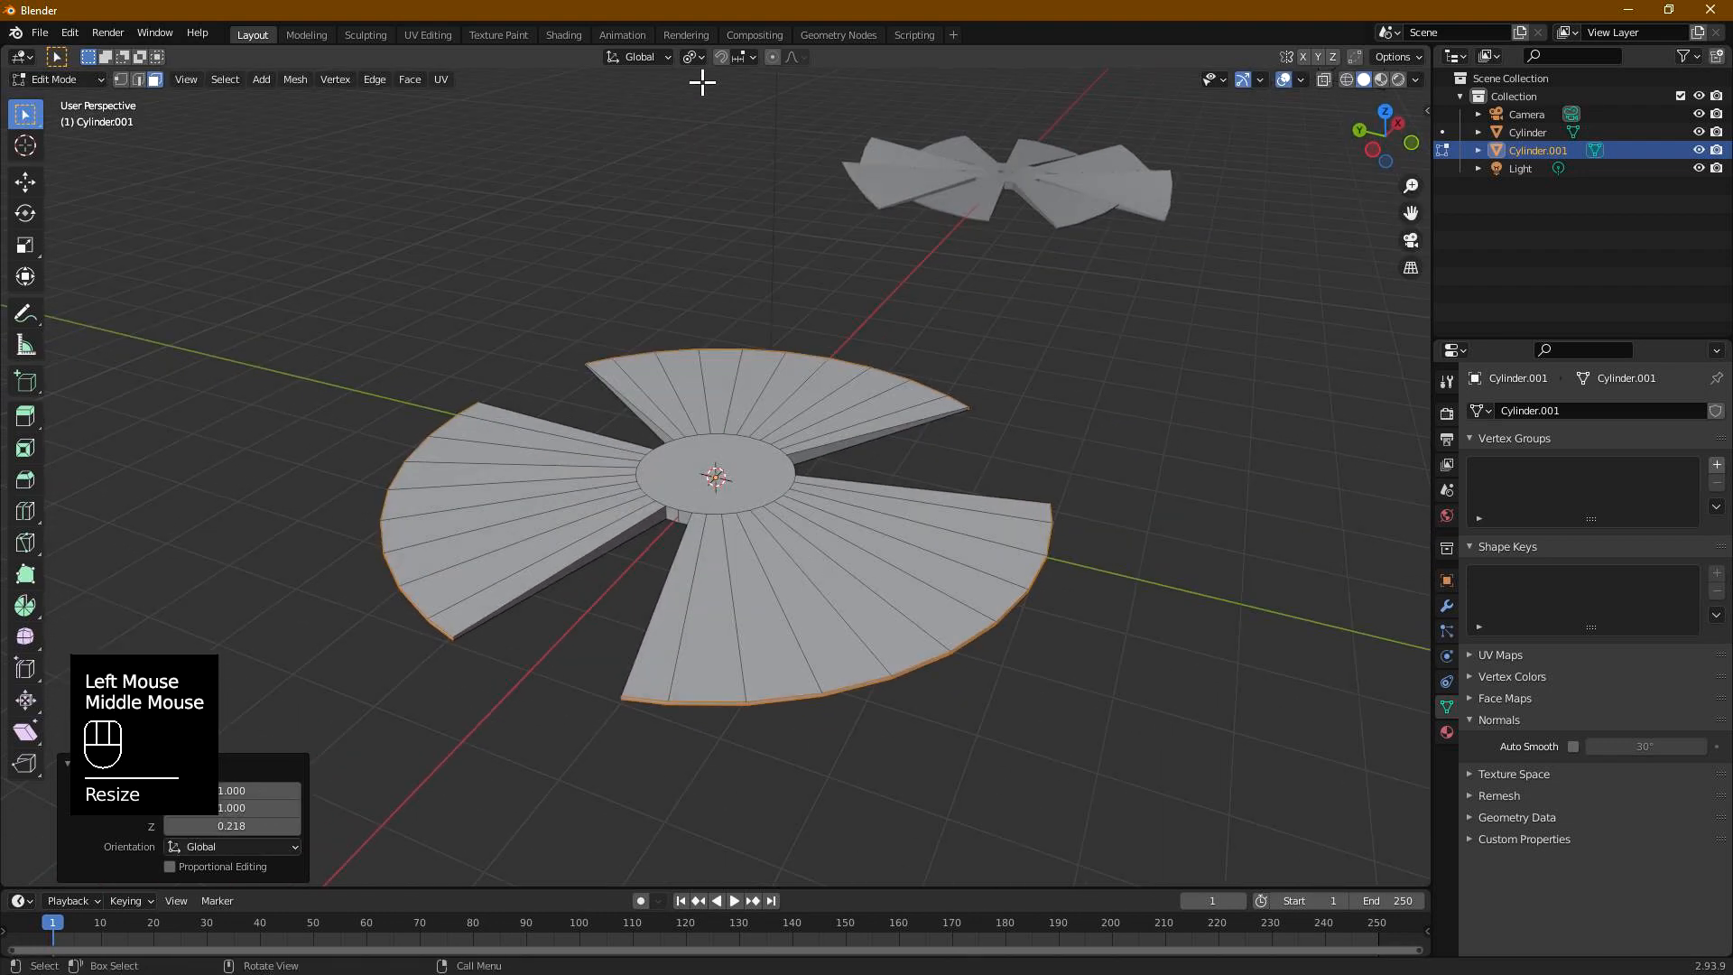
click(693, 57)
click(726, 136)
middle_drag(917, 306, 1119, 478)
key(r)
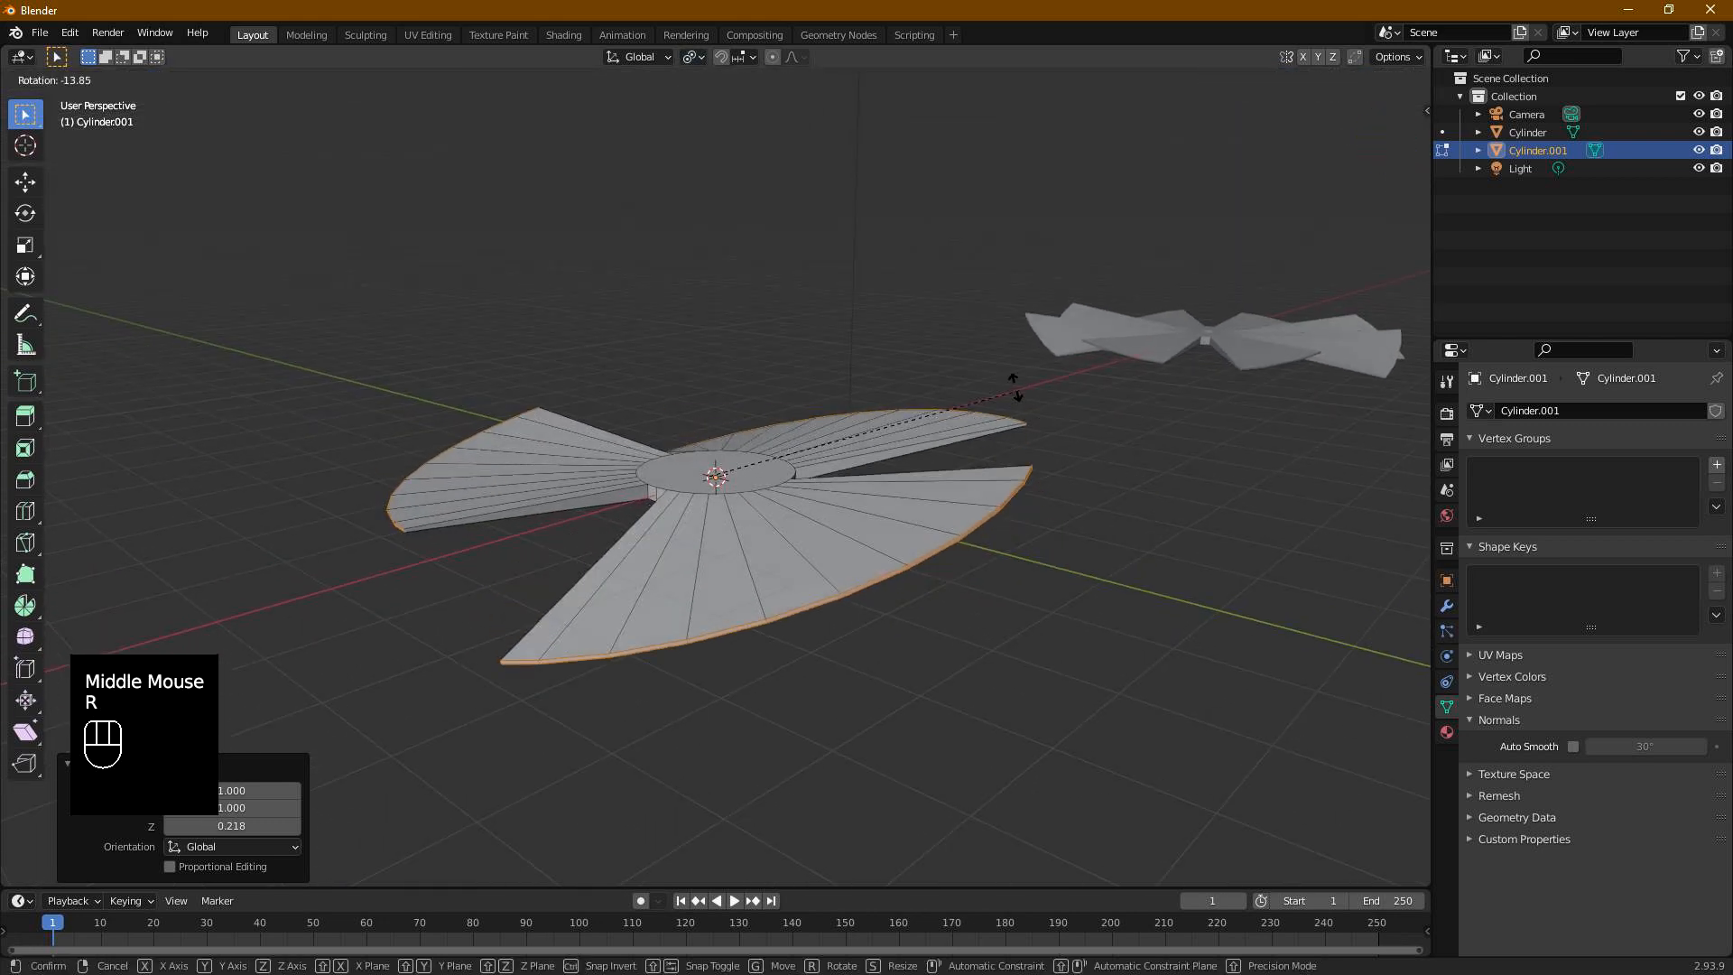
click(887, 330)
Step: Select the hub's top and bottom faces and inset them by about 0.82 m
middle_drag(893, 343, 1103, 527)
click(691, 496)
middle_drag(690, 497, 714, 526)
shift+click(778, 465)
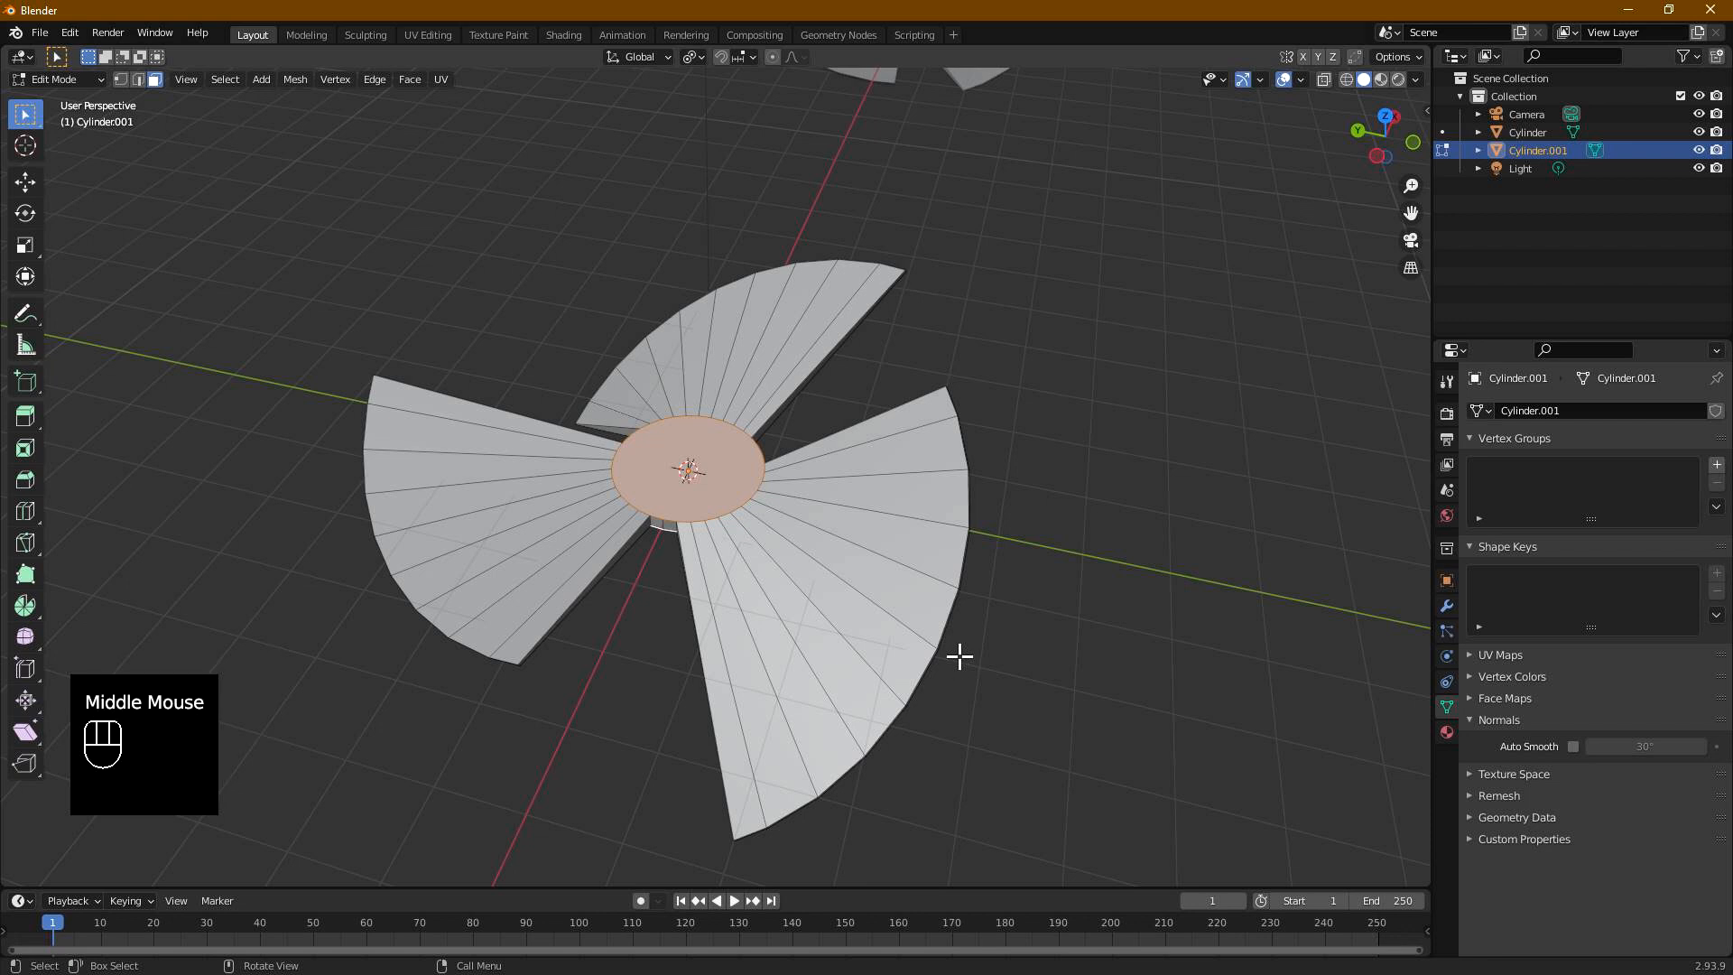
key(i)
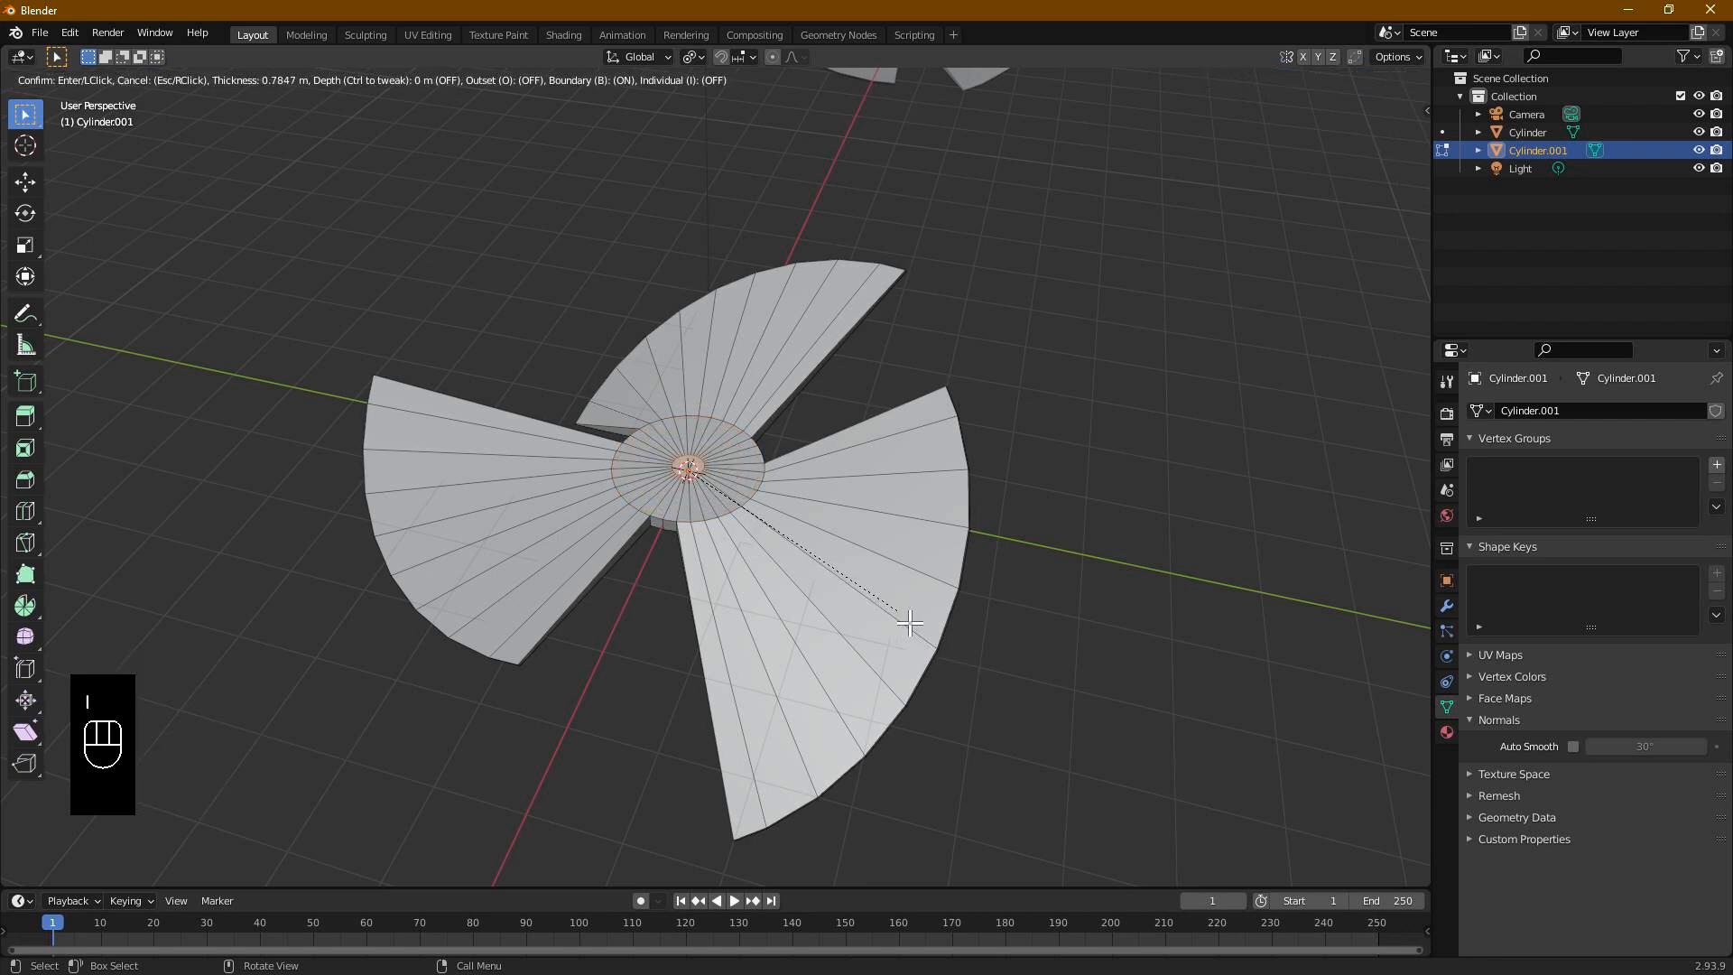
click(907, 622)
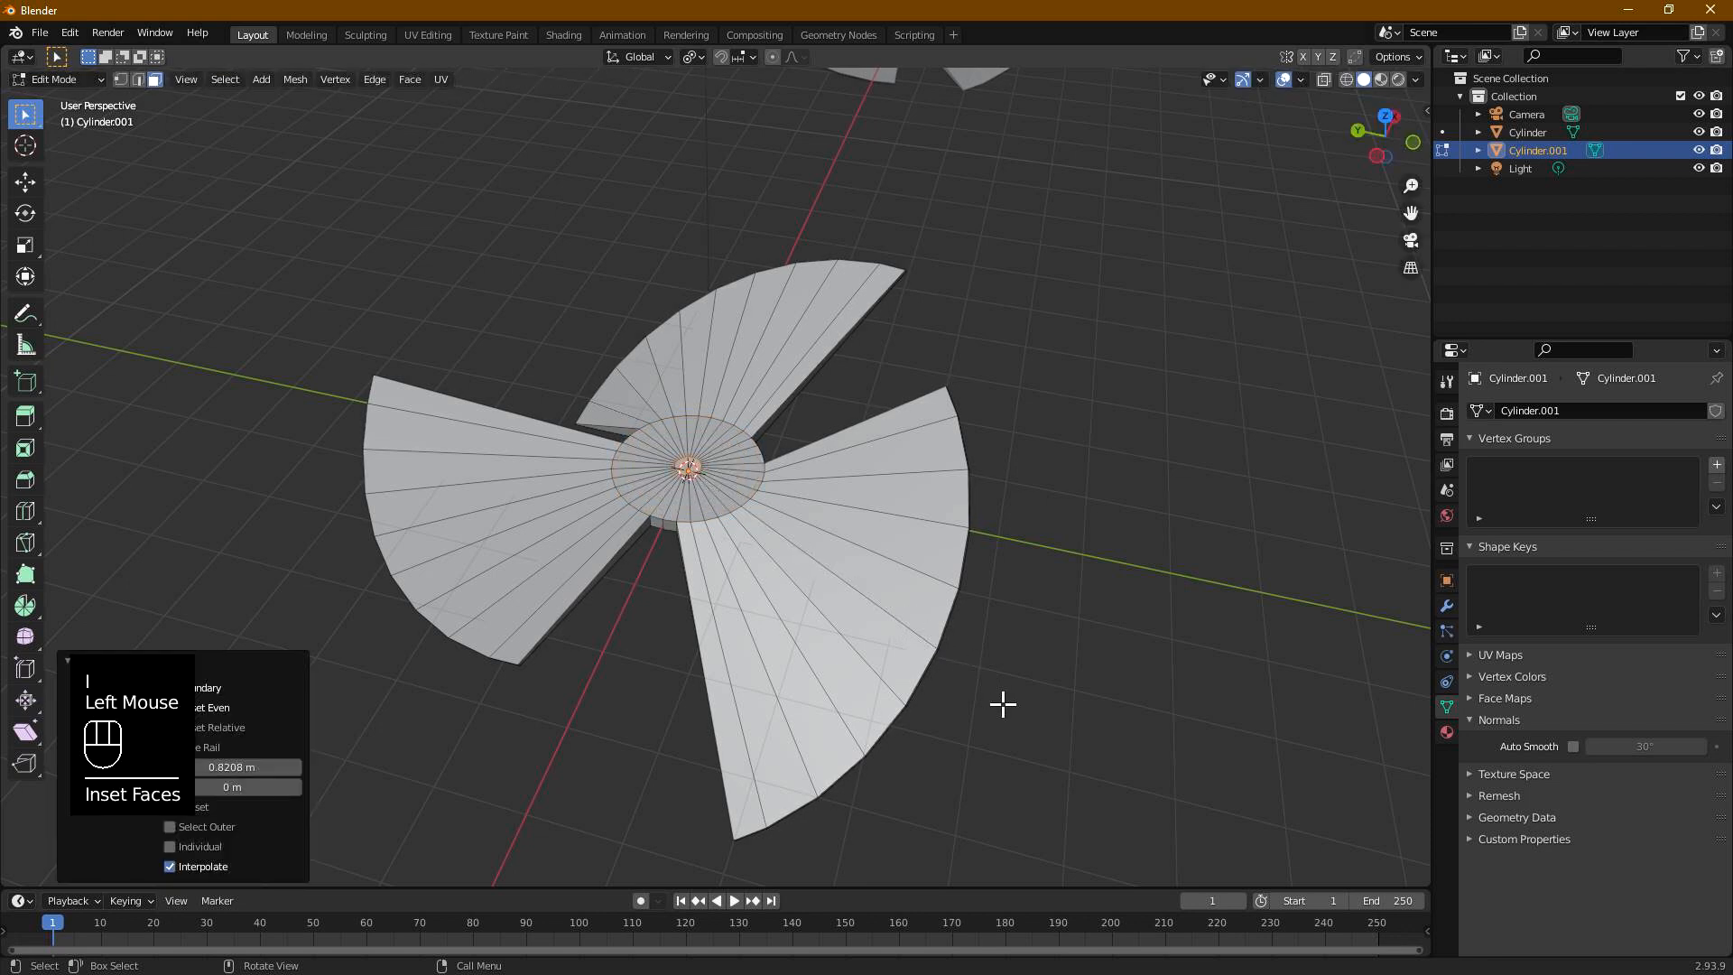
Step: Bridge the edge loops of the two inset hub faces to cut a centre hole
click(376, 79)
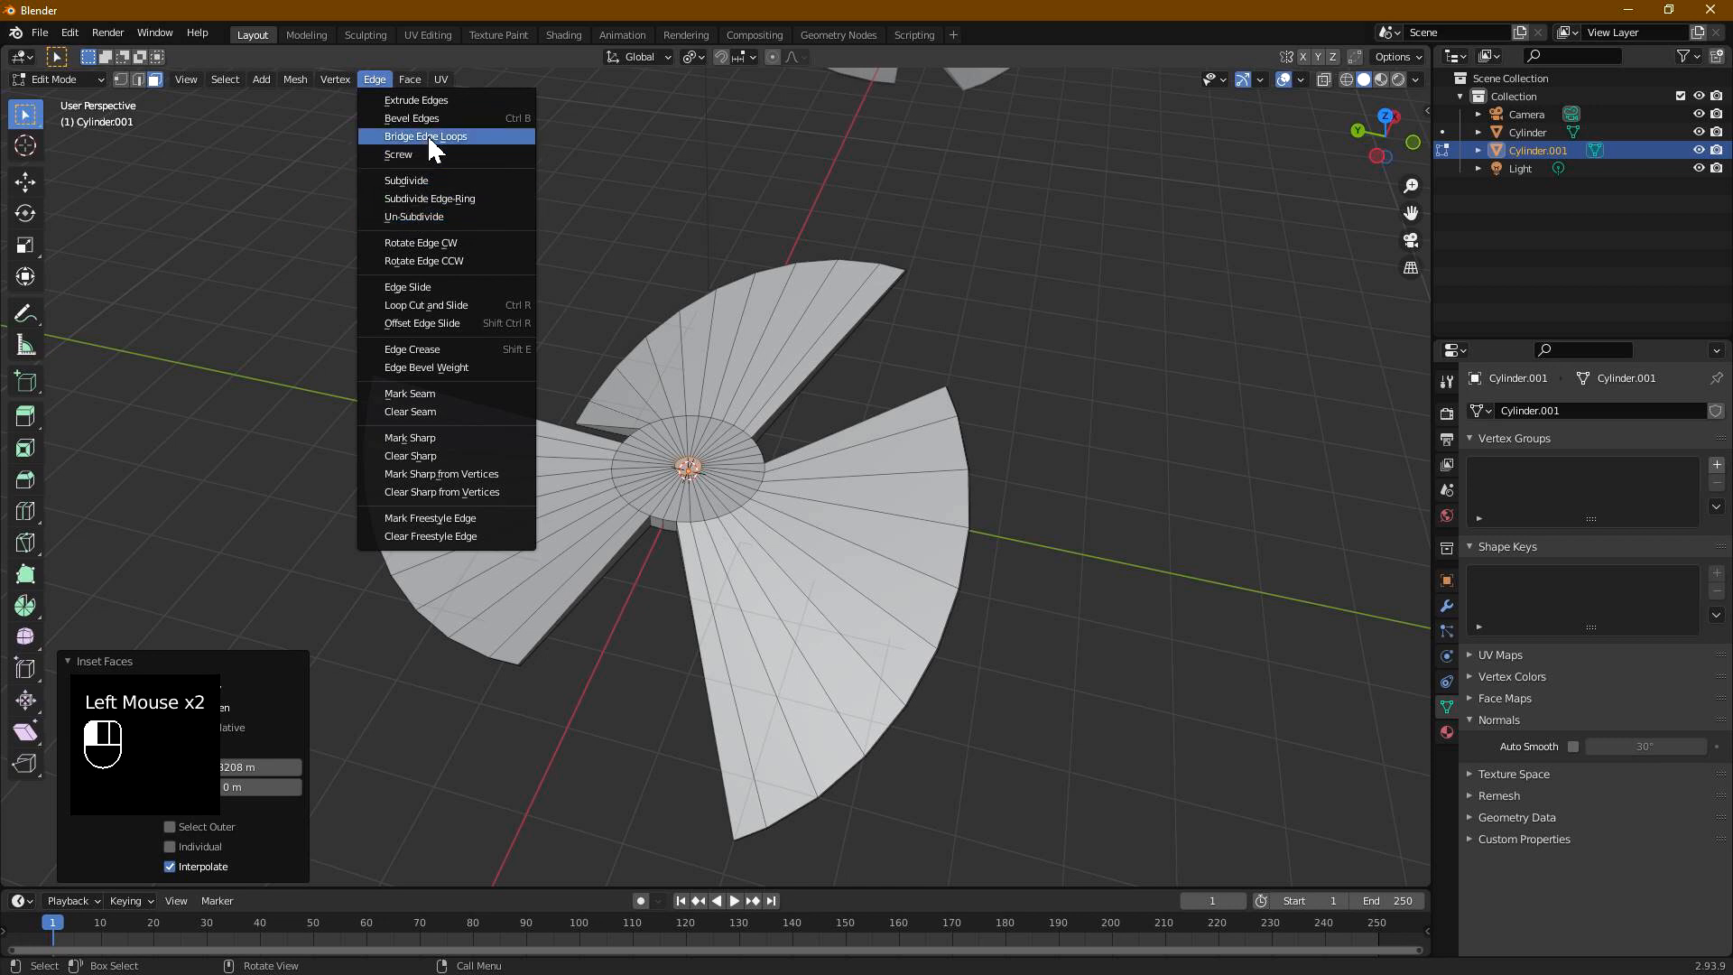
click(471, 136)
mouse_move(817, 565)
middle_down()
mouse_move(848, 587)
mouse_move(801, 584)
middle_up()
Step: Return to Object Mode, shade the three-blade fan smooth and enable Auto Smooth for its normals
key(Tab)
right_click(803, 584)
click(782, 575)
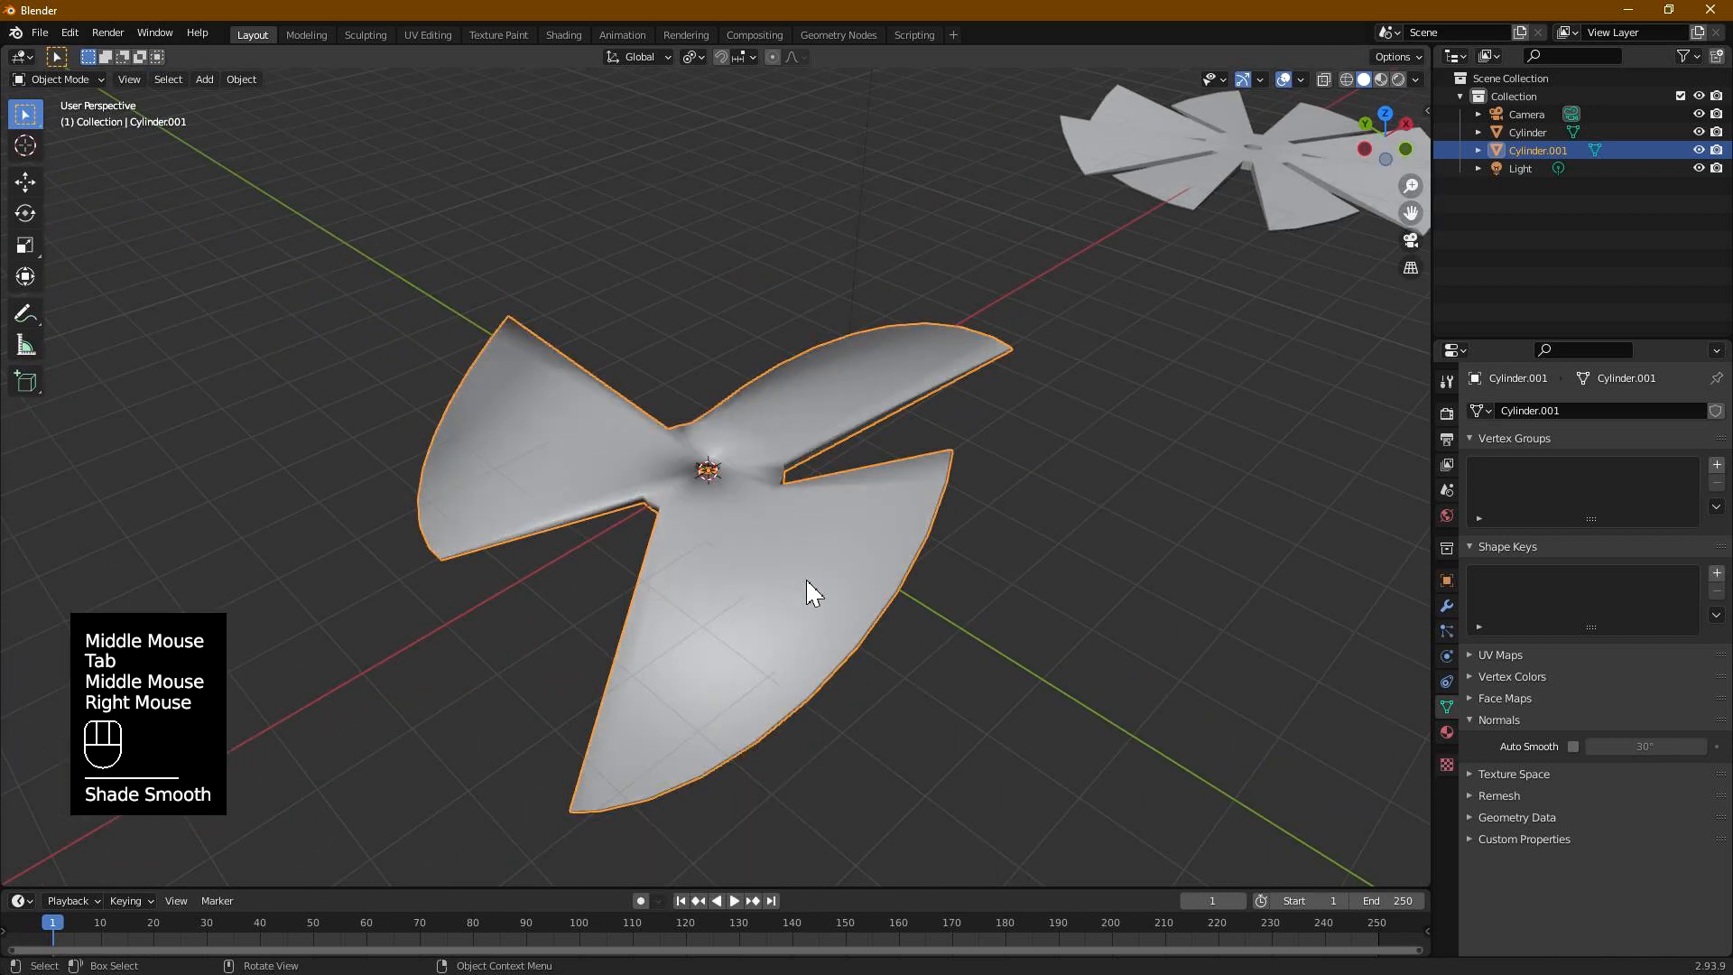
click(1574, 746)
Step: Reapply Shade Smooth to the three-blade fan and deselect it
middle_drag(1064, 626, 1010, 676)
click(971, 585)
middle_drag(971, 585, 793, 489)
right_click(793, 489)
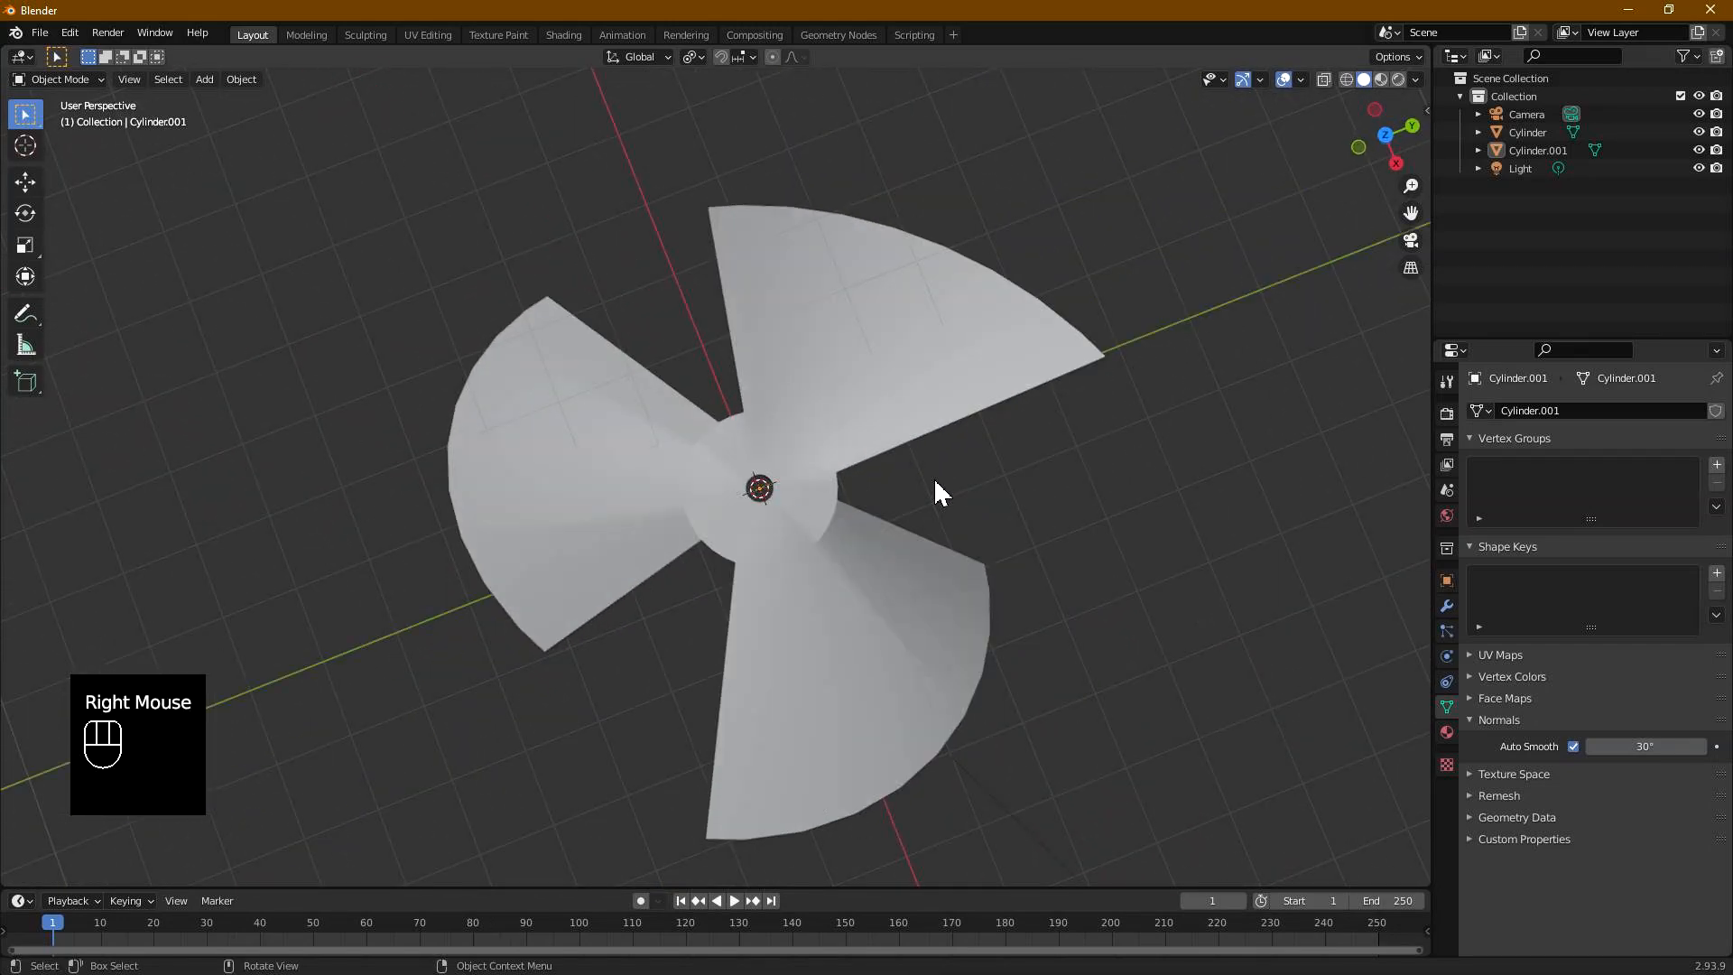
click(818, 453)
right_click(810, 448)
click(810, 450)
middle_drag(810, 449, 742, 528)
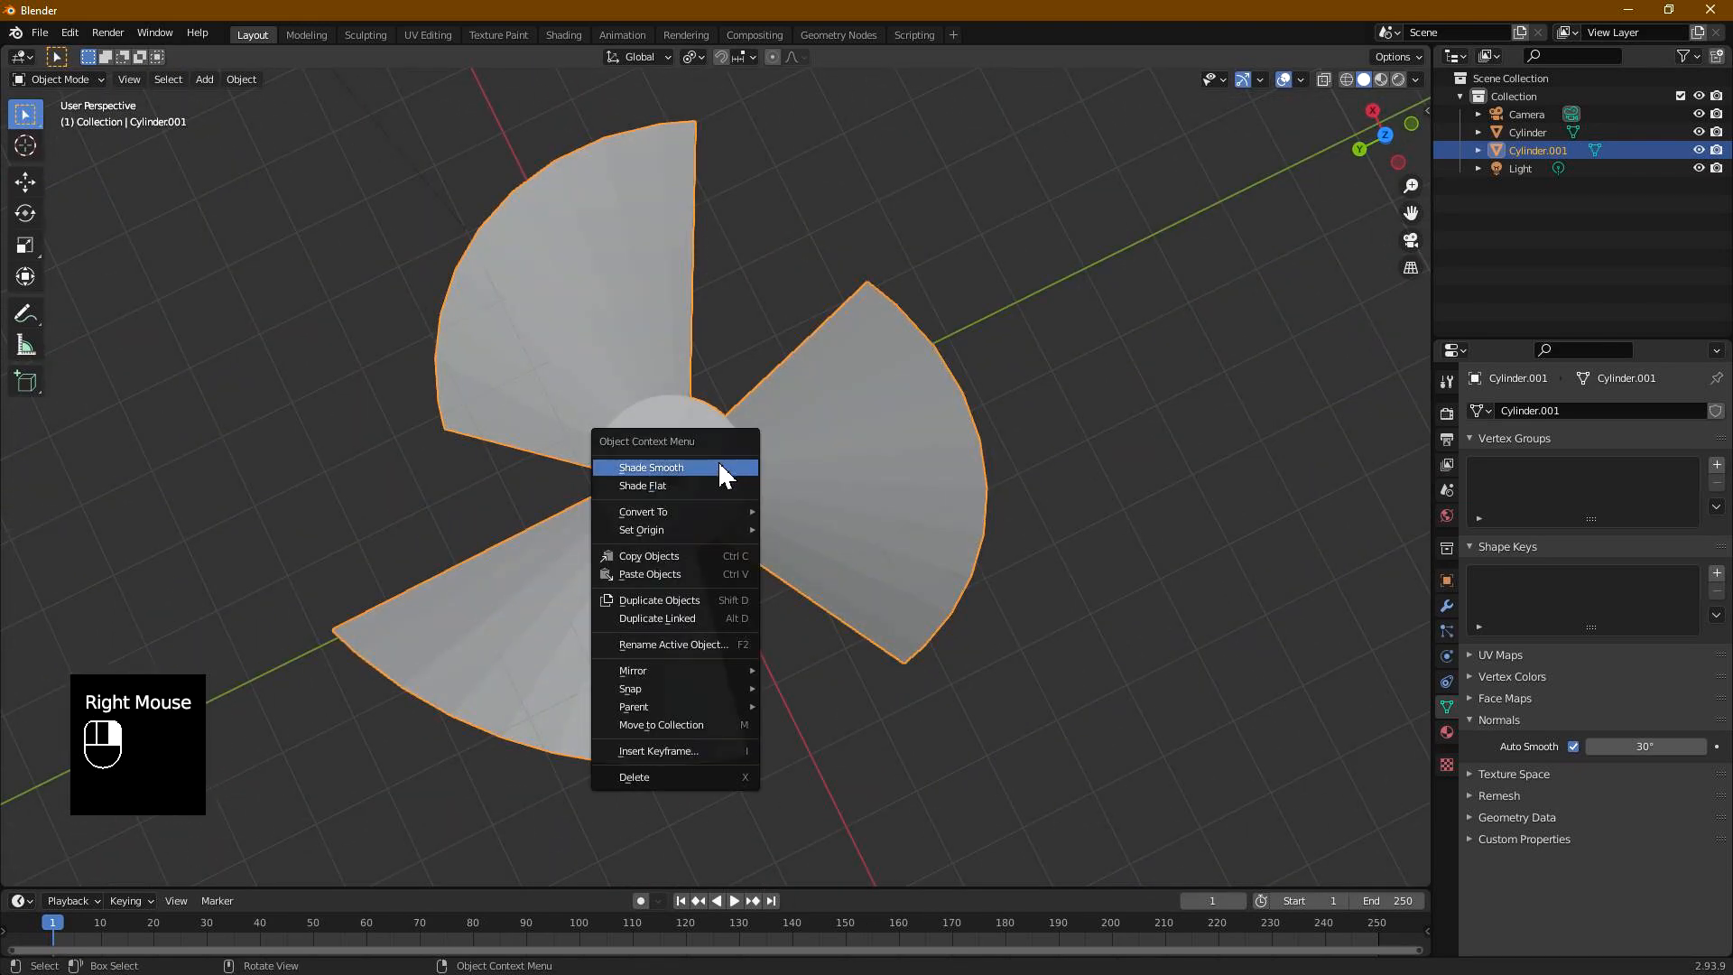
click(713, 467)
middle_drag(860, 495, 638, 387)
scroll(863, 394, down, 3)
click(729, 483)
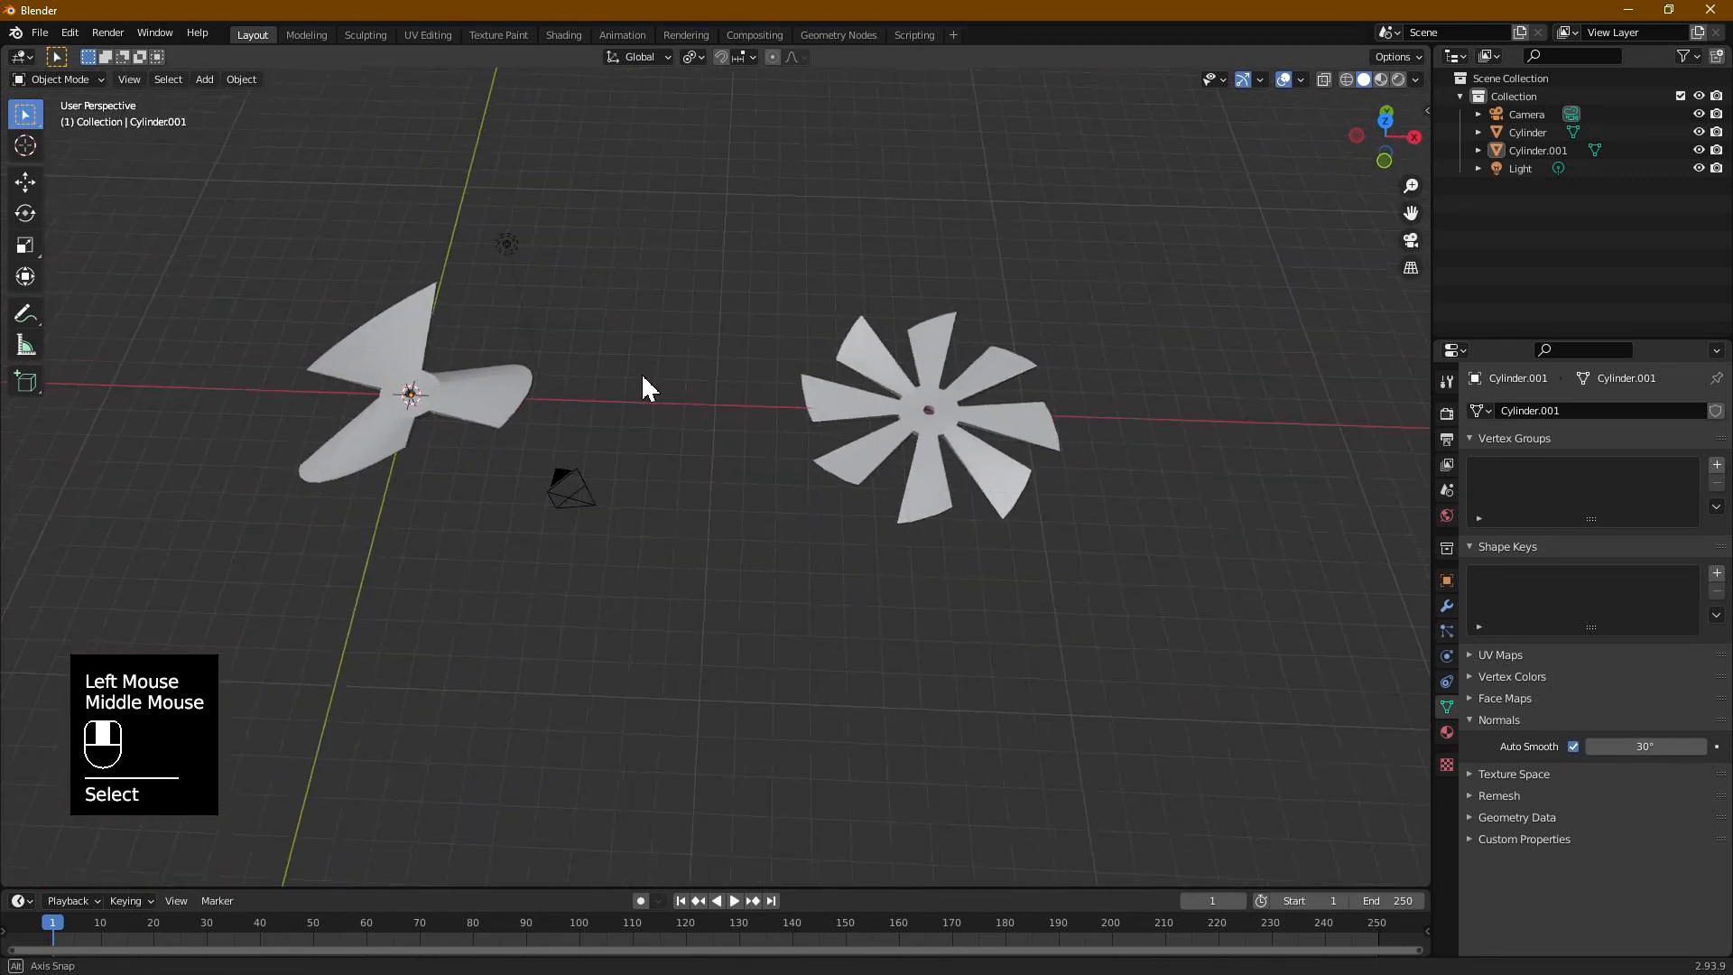